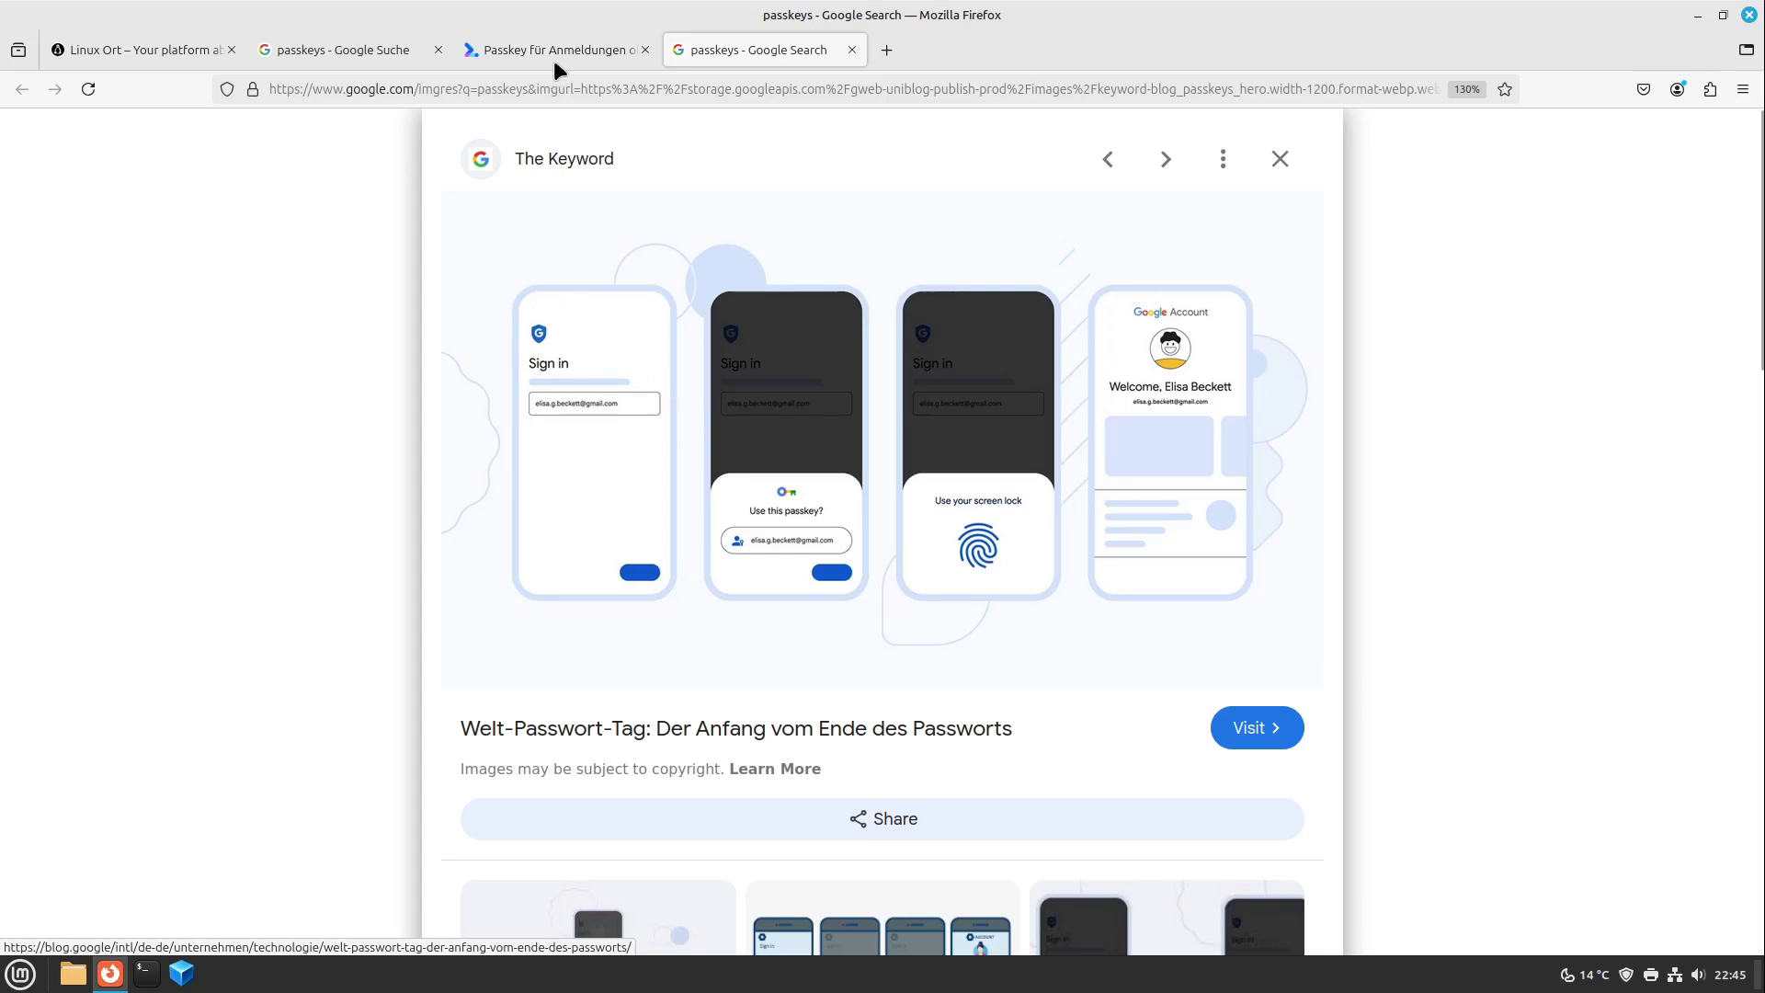
Step: Close the three passkey-related browser tabs, keeping the Linux Ort page open
key(ctrl+w)
key(ctrl+w)
key(ctrl+w)
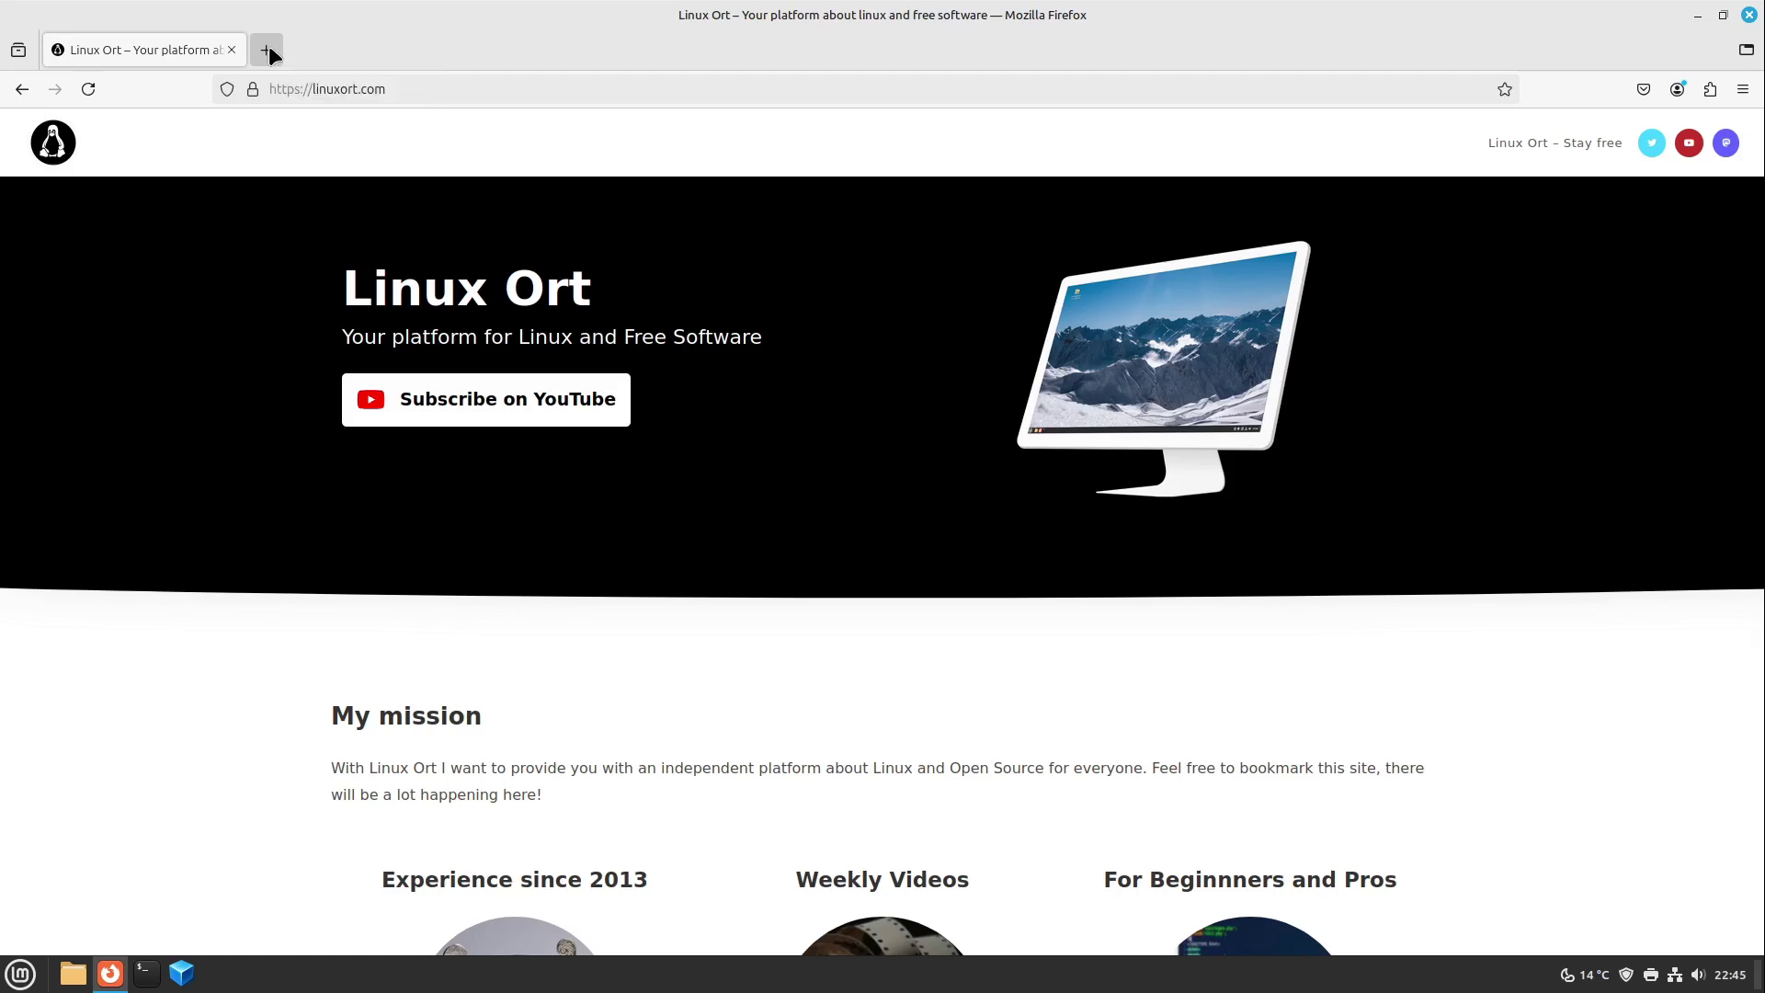
Step: Search the web for keepassxc in a new browser tab
click(268, 50)
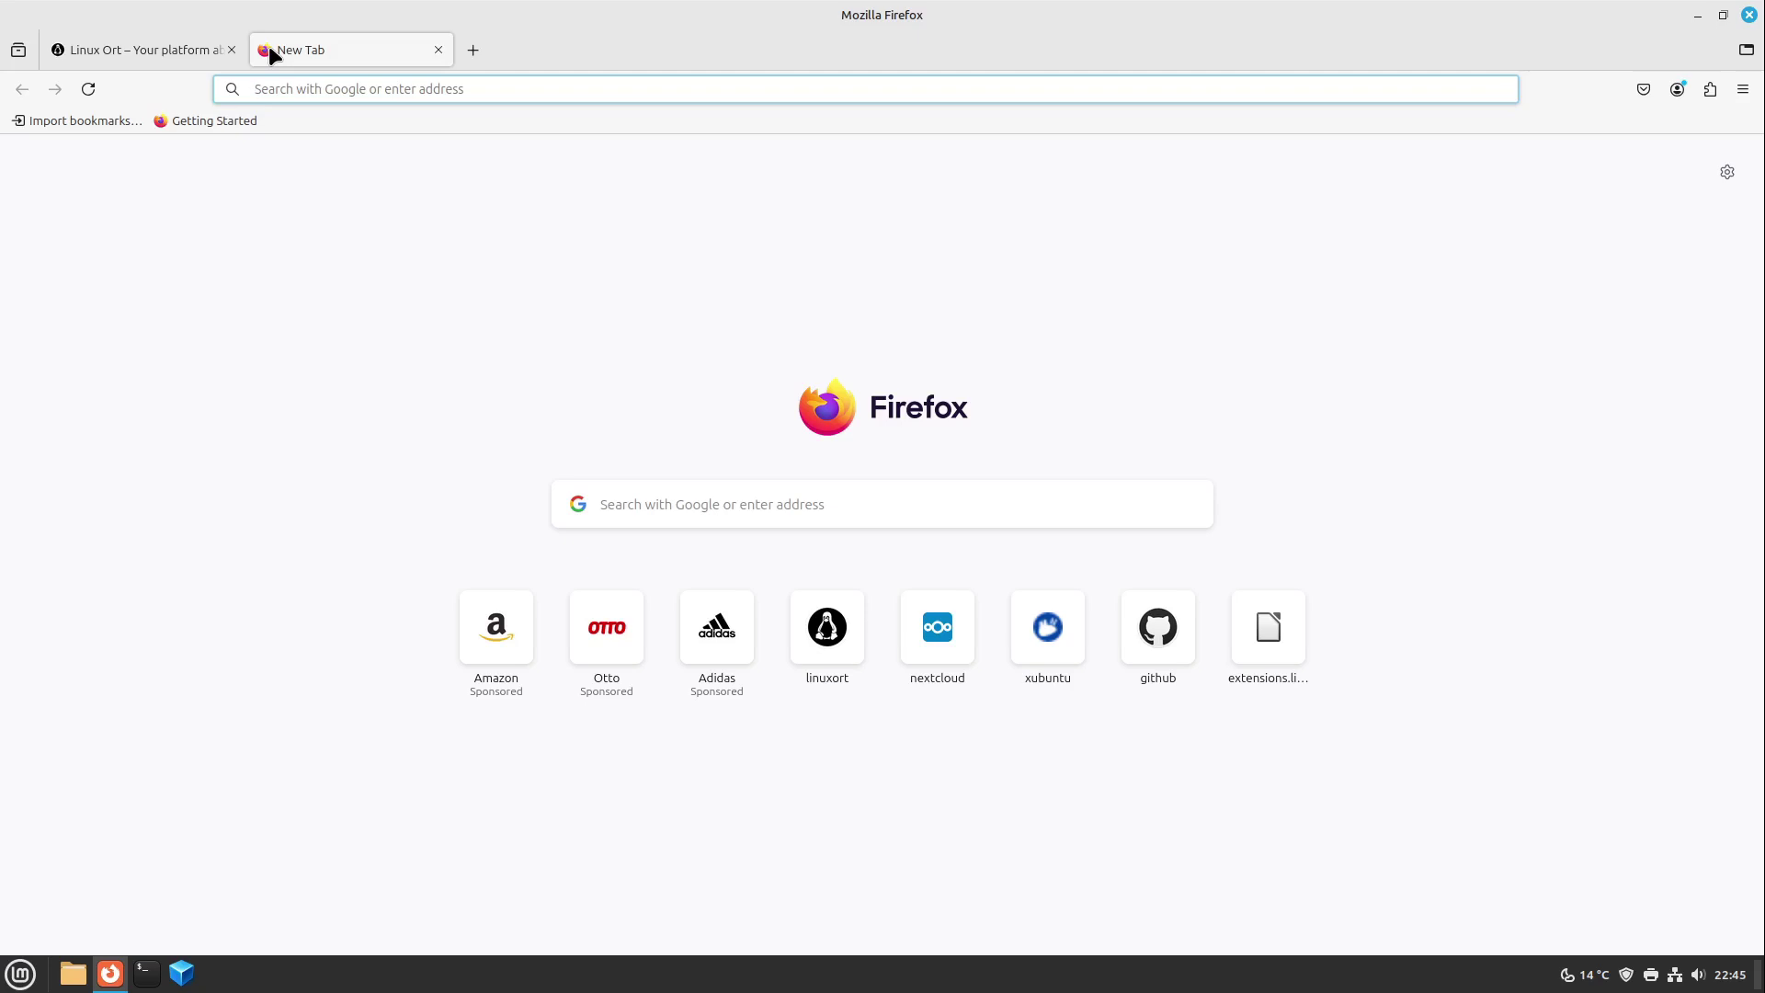
text(kee)
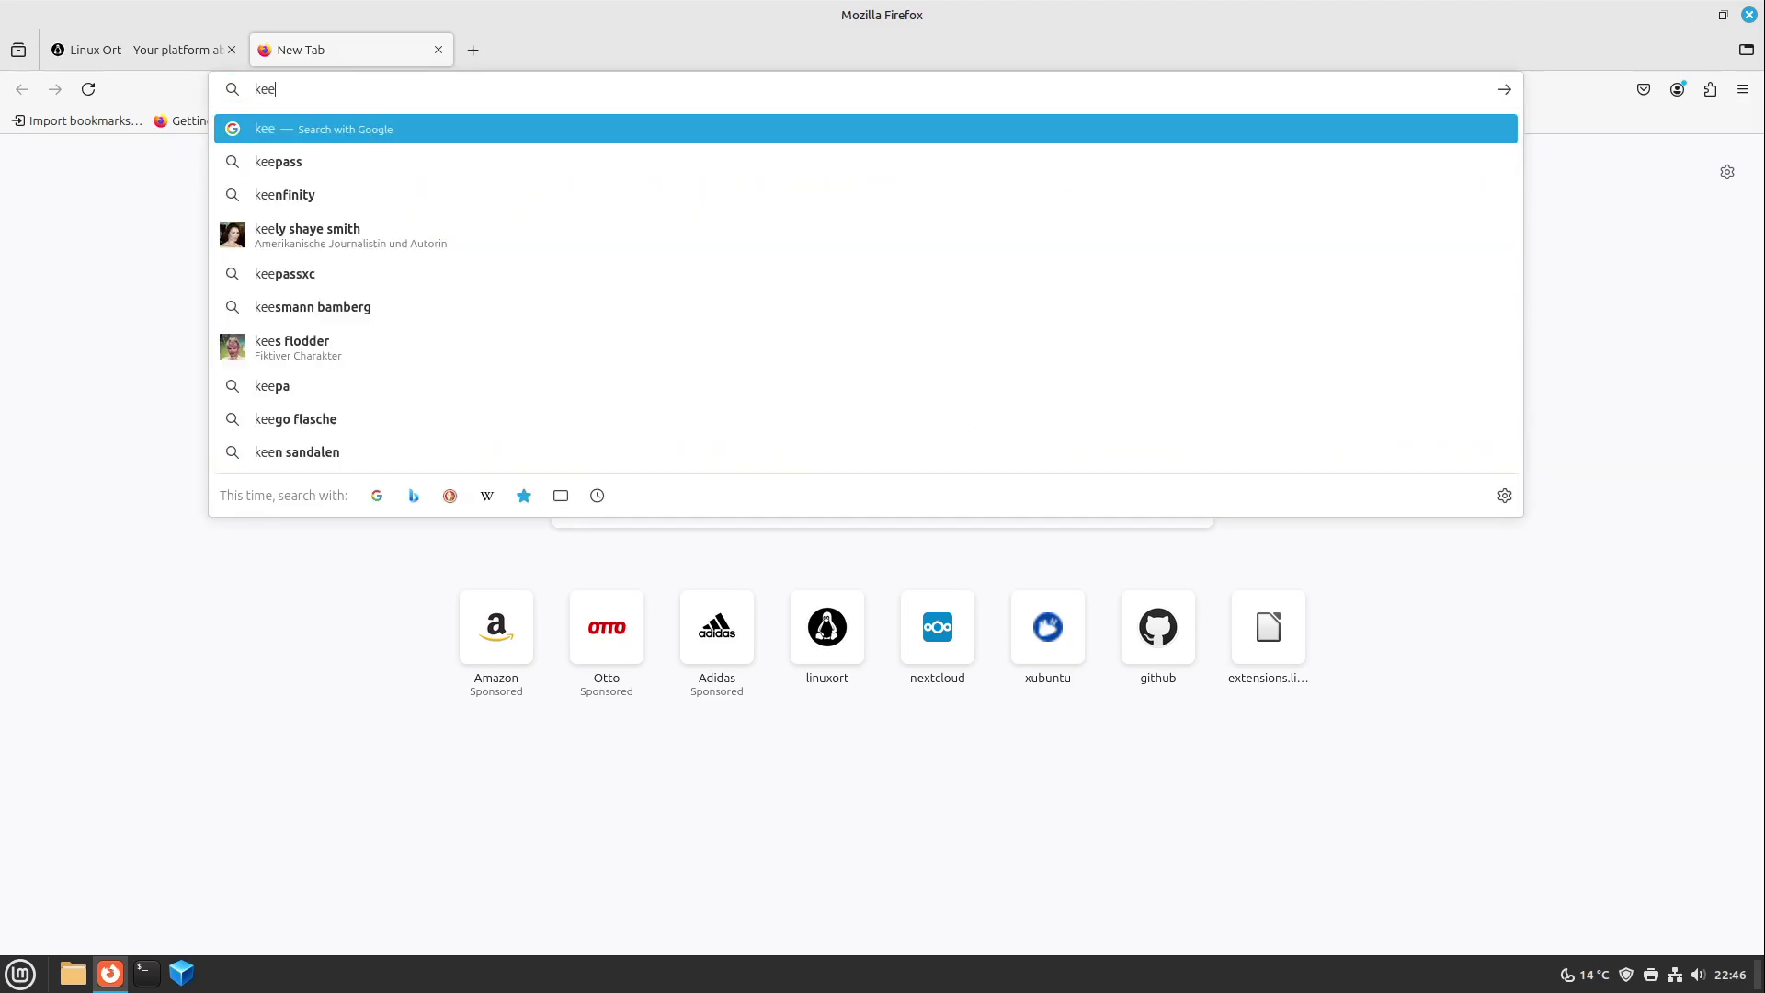
text(pass)
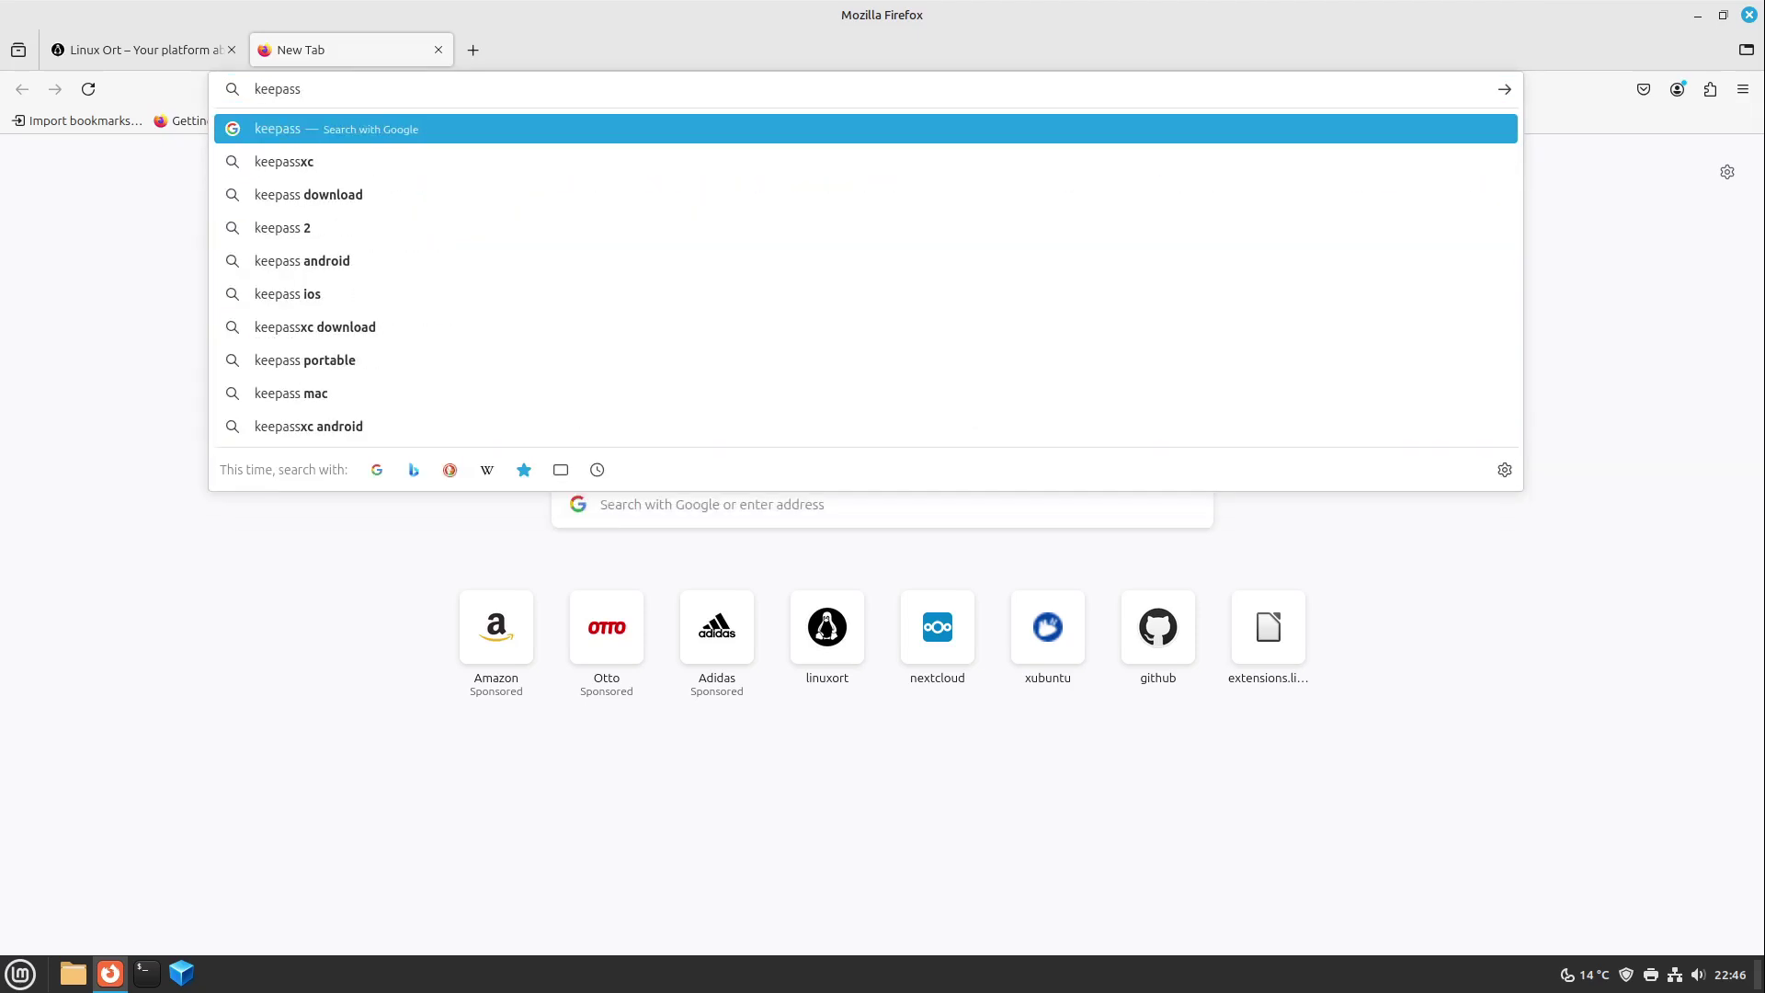
text(xc)
key(Return)
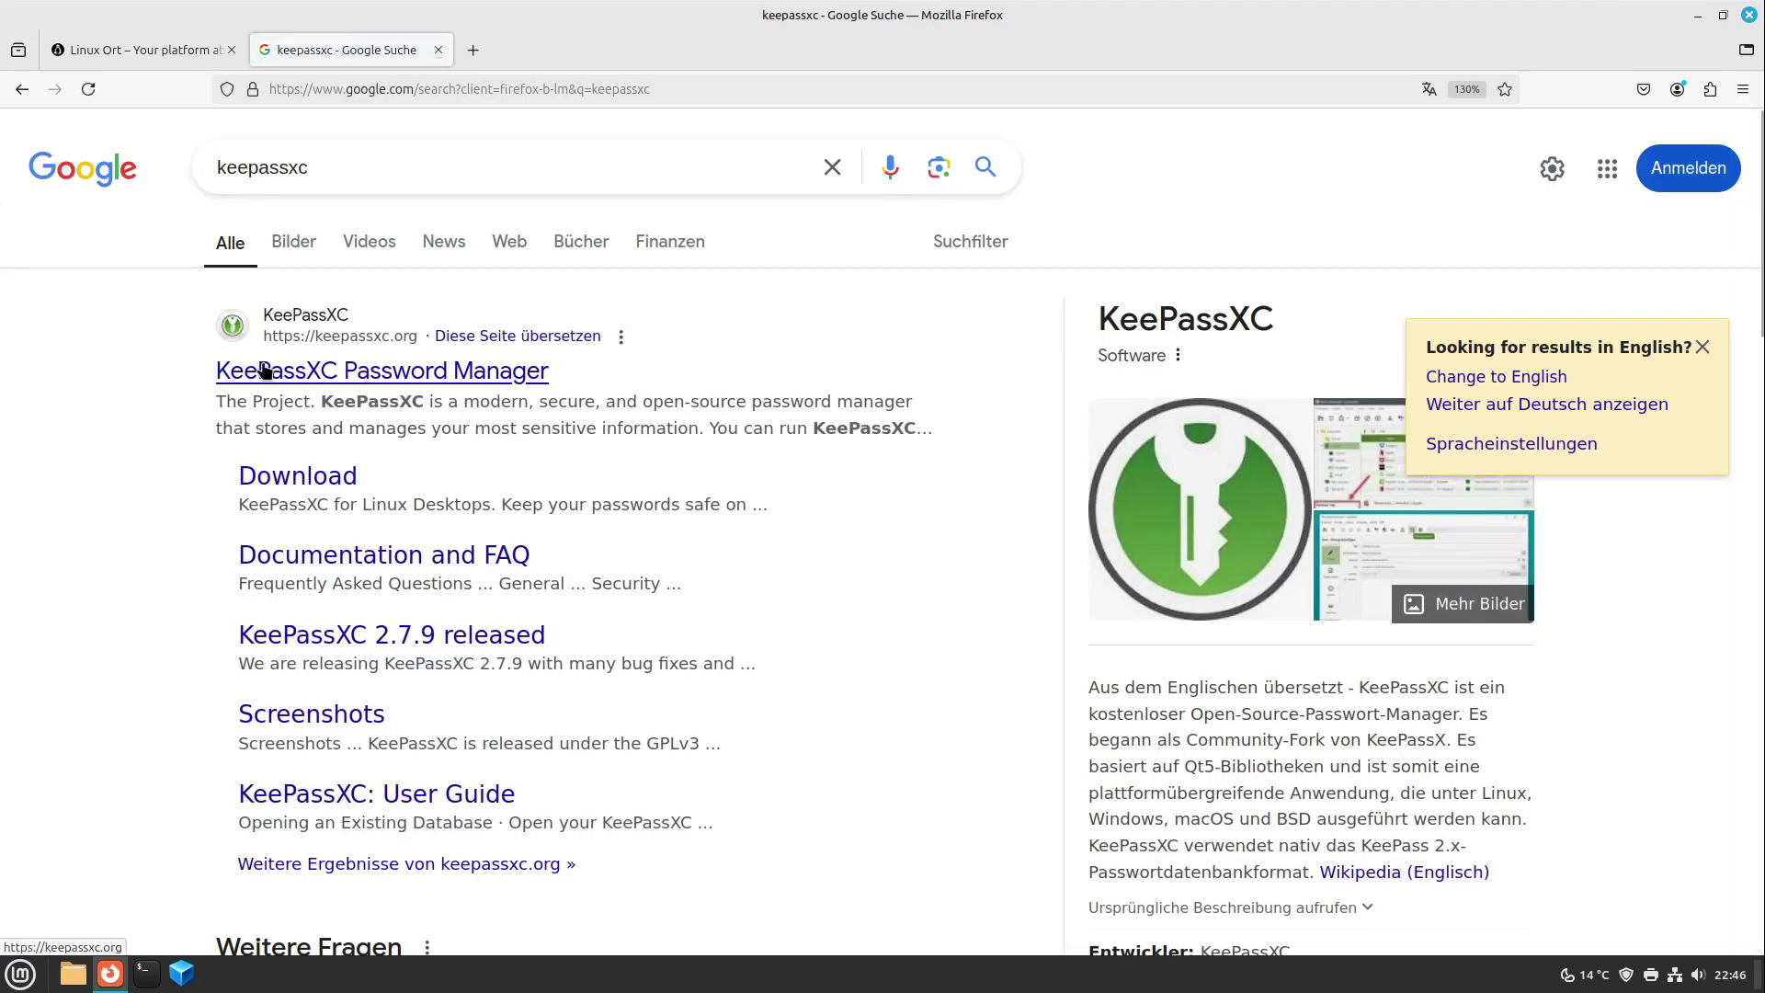
Step: Open the official KeePassXC website from the results and download the Linux AppImage
click(264, 370)
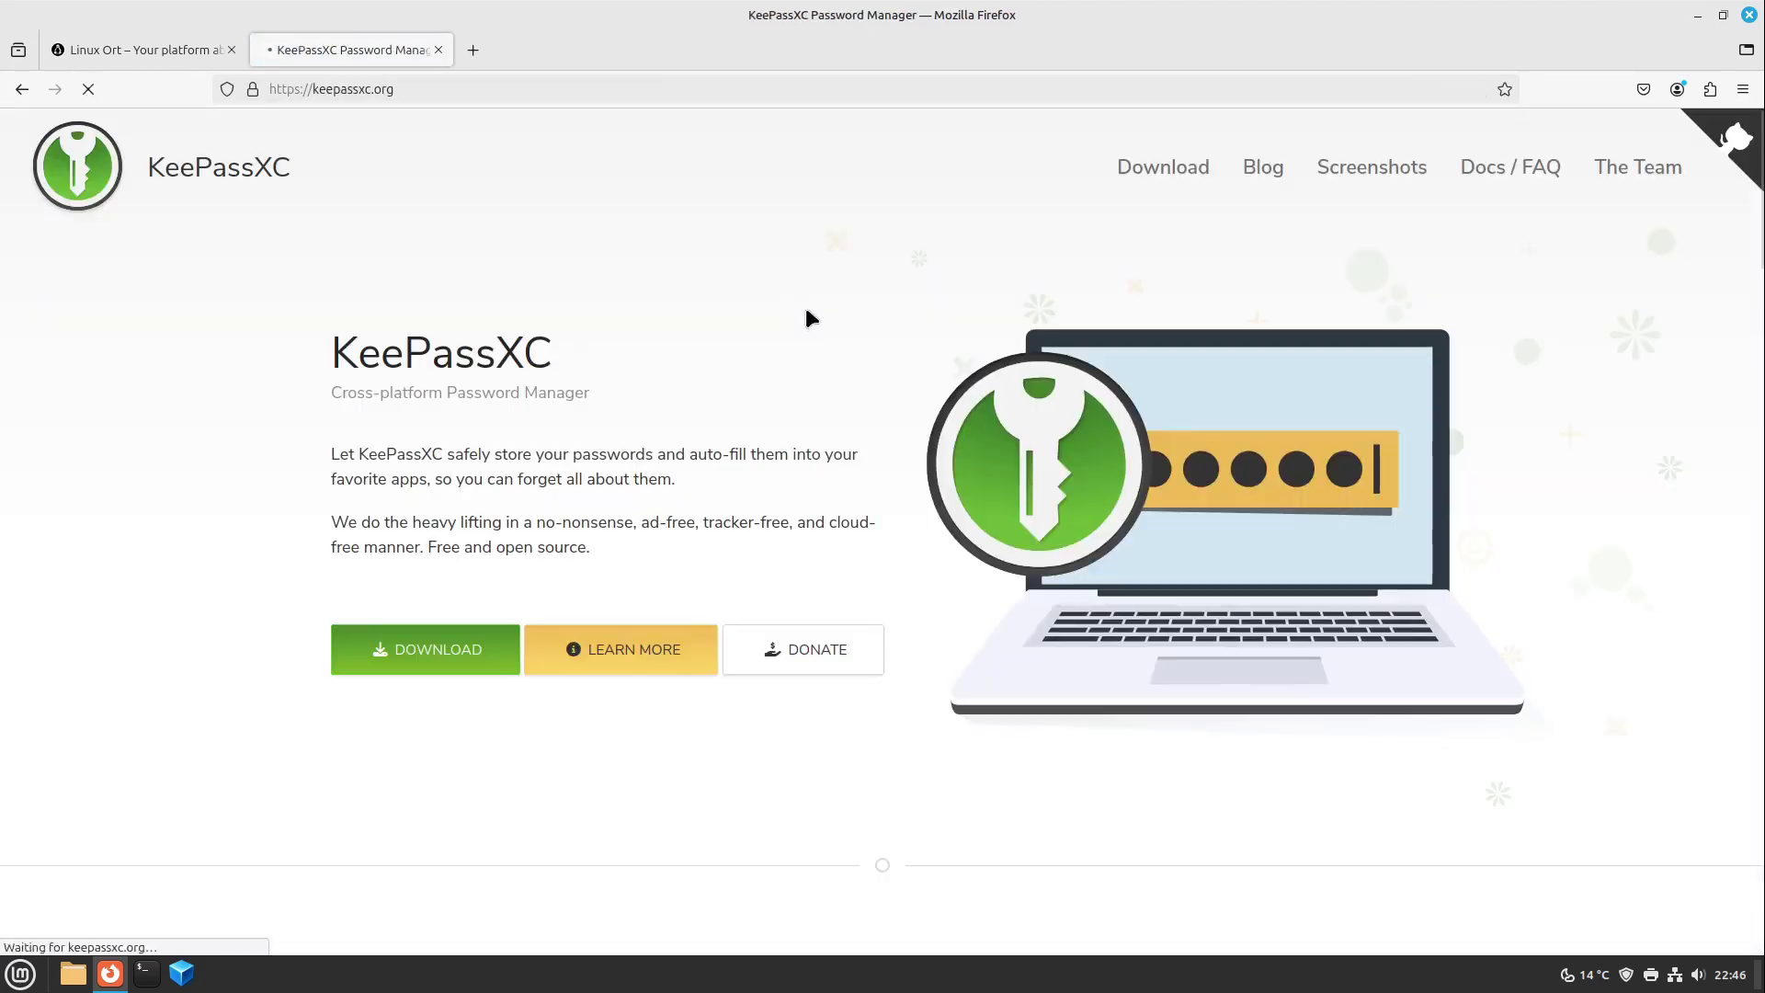
click(464, 650)
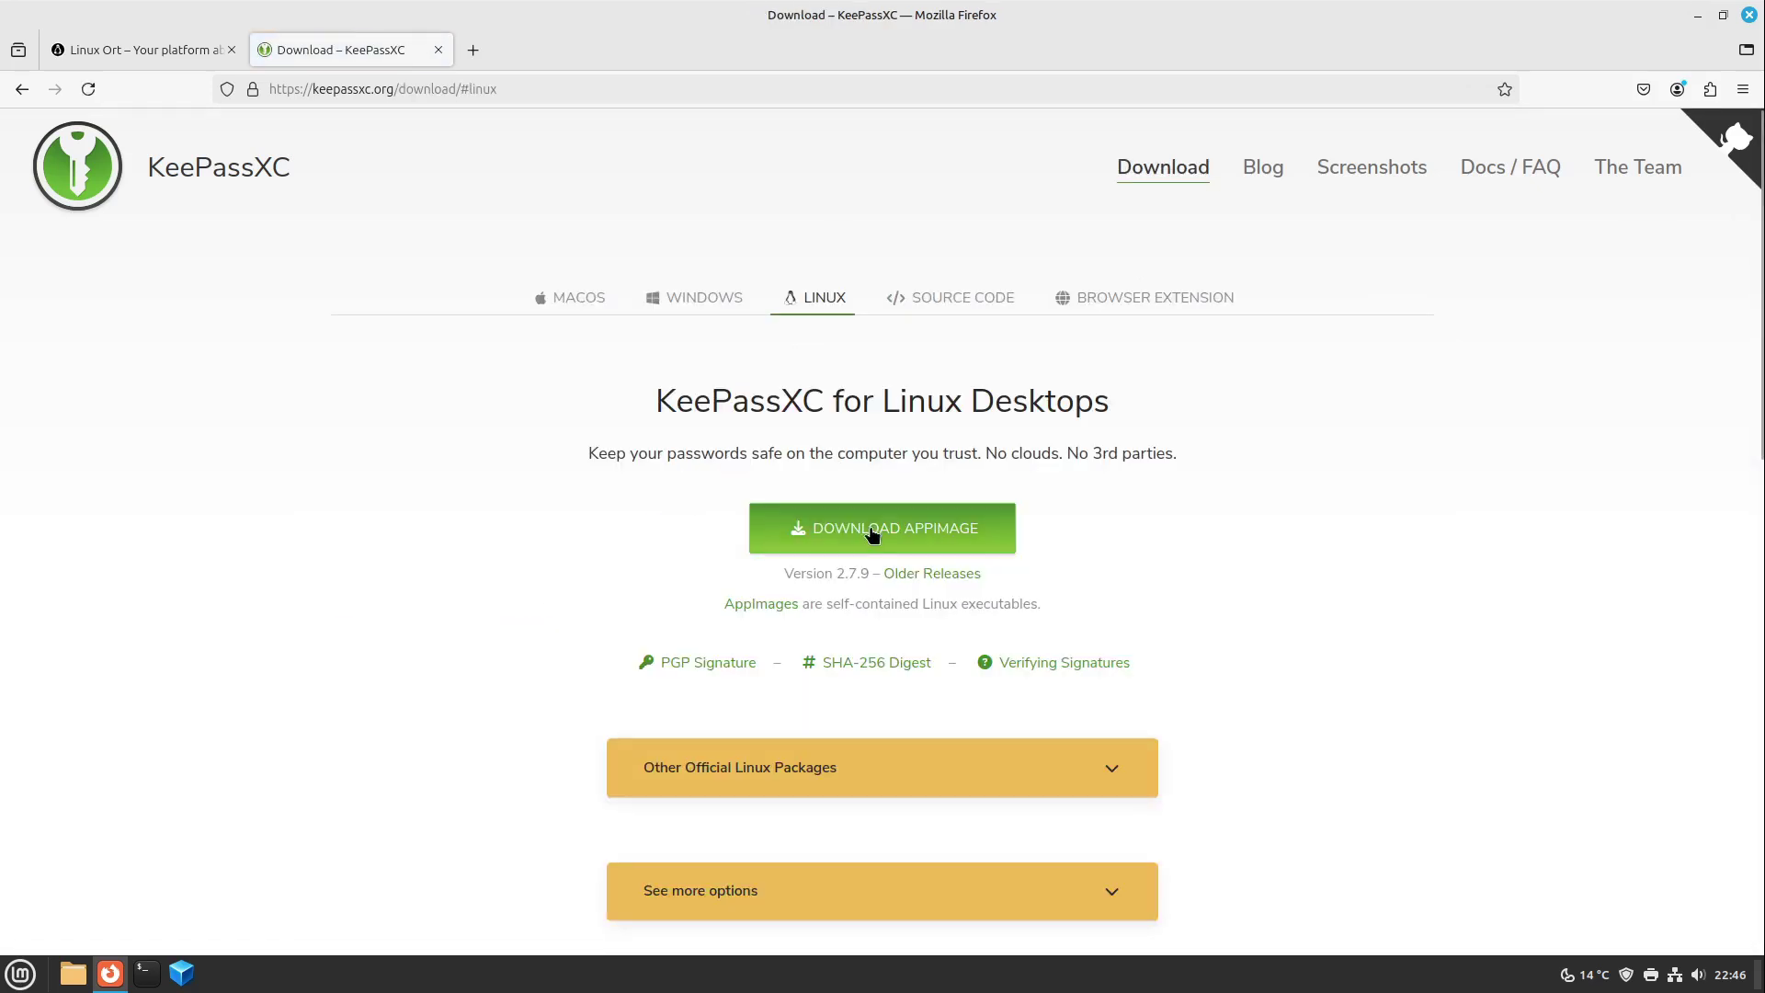
click(869, 530)
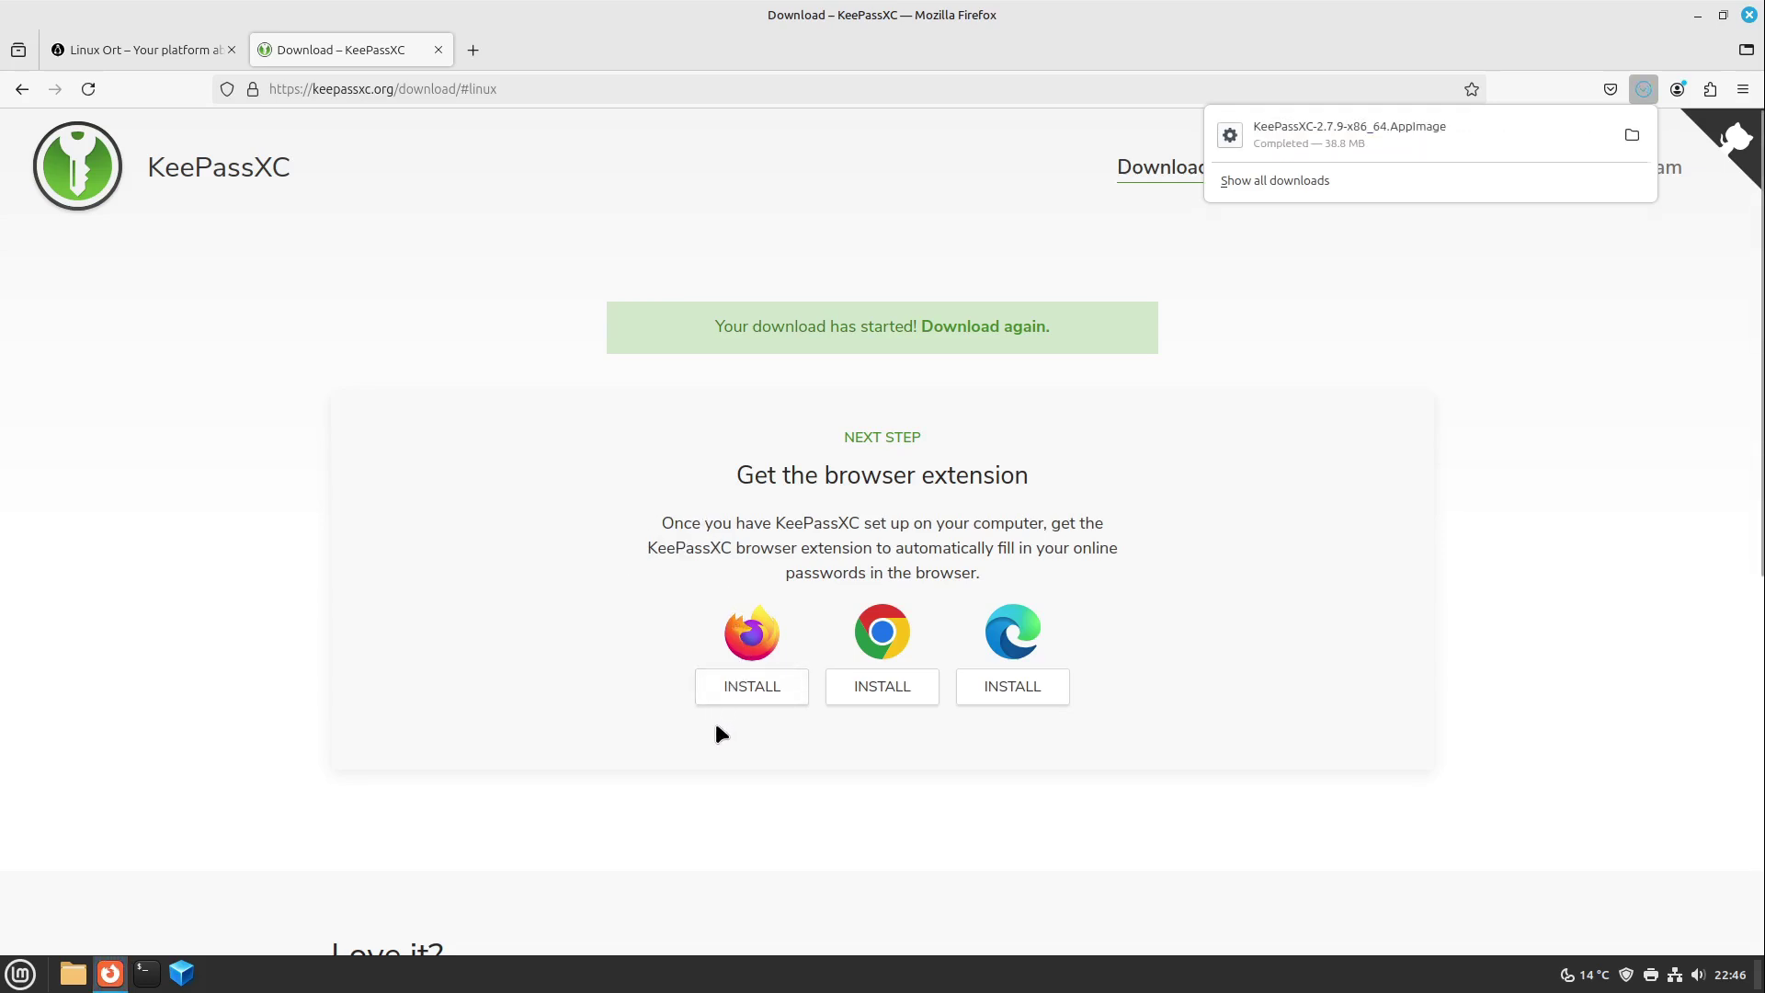
Step: Install the KeePassXC-Browser extension for Firefox, acknowledge the installation and close the add-on page
click(780, 685)
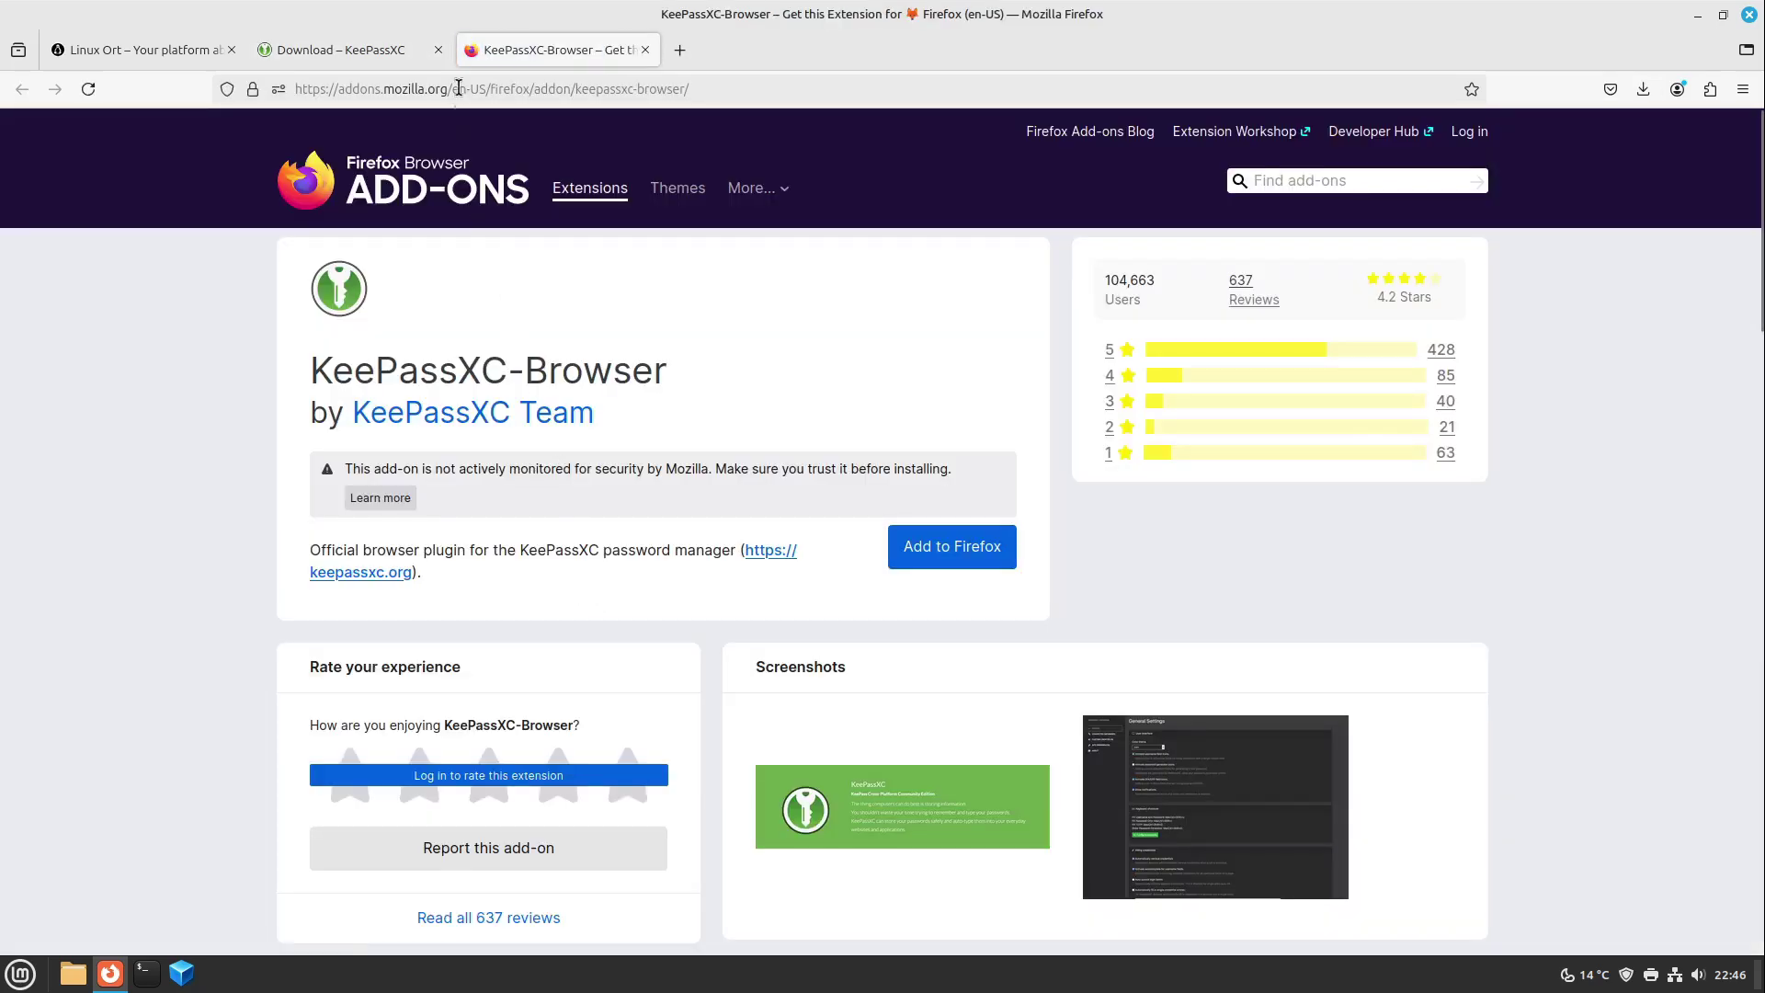
click(991, 557)
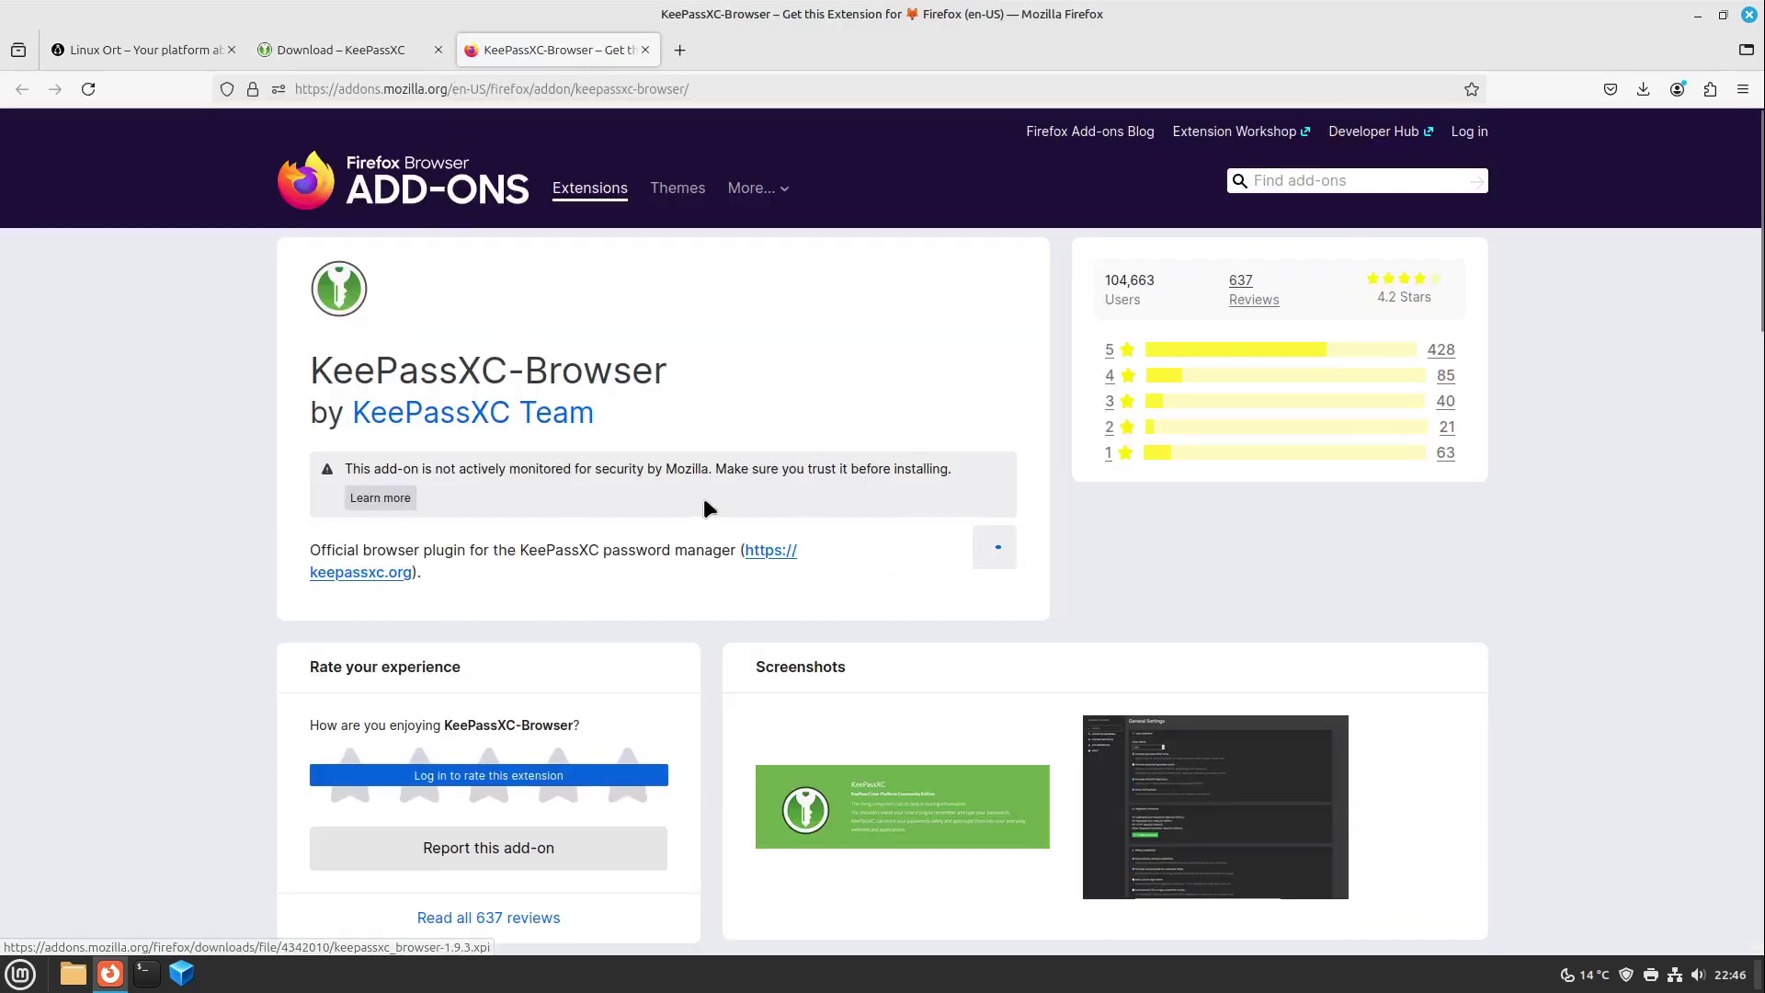
click(1684, 314)
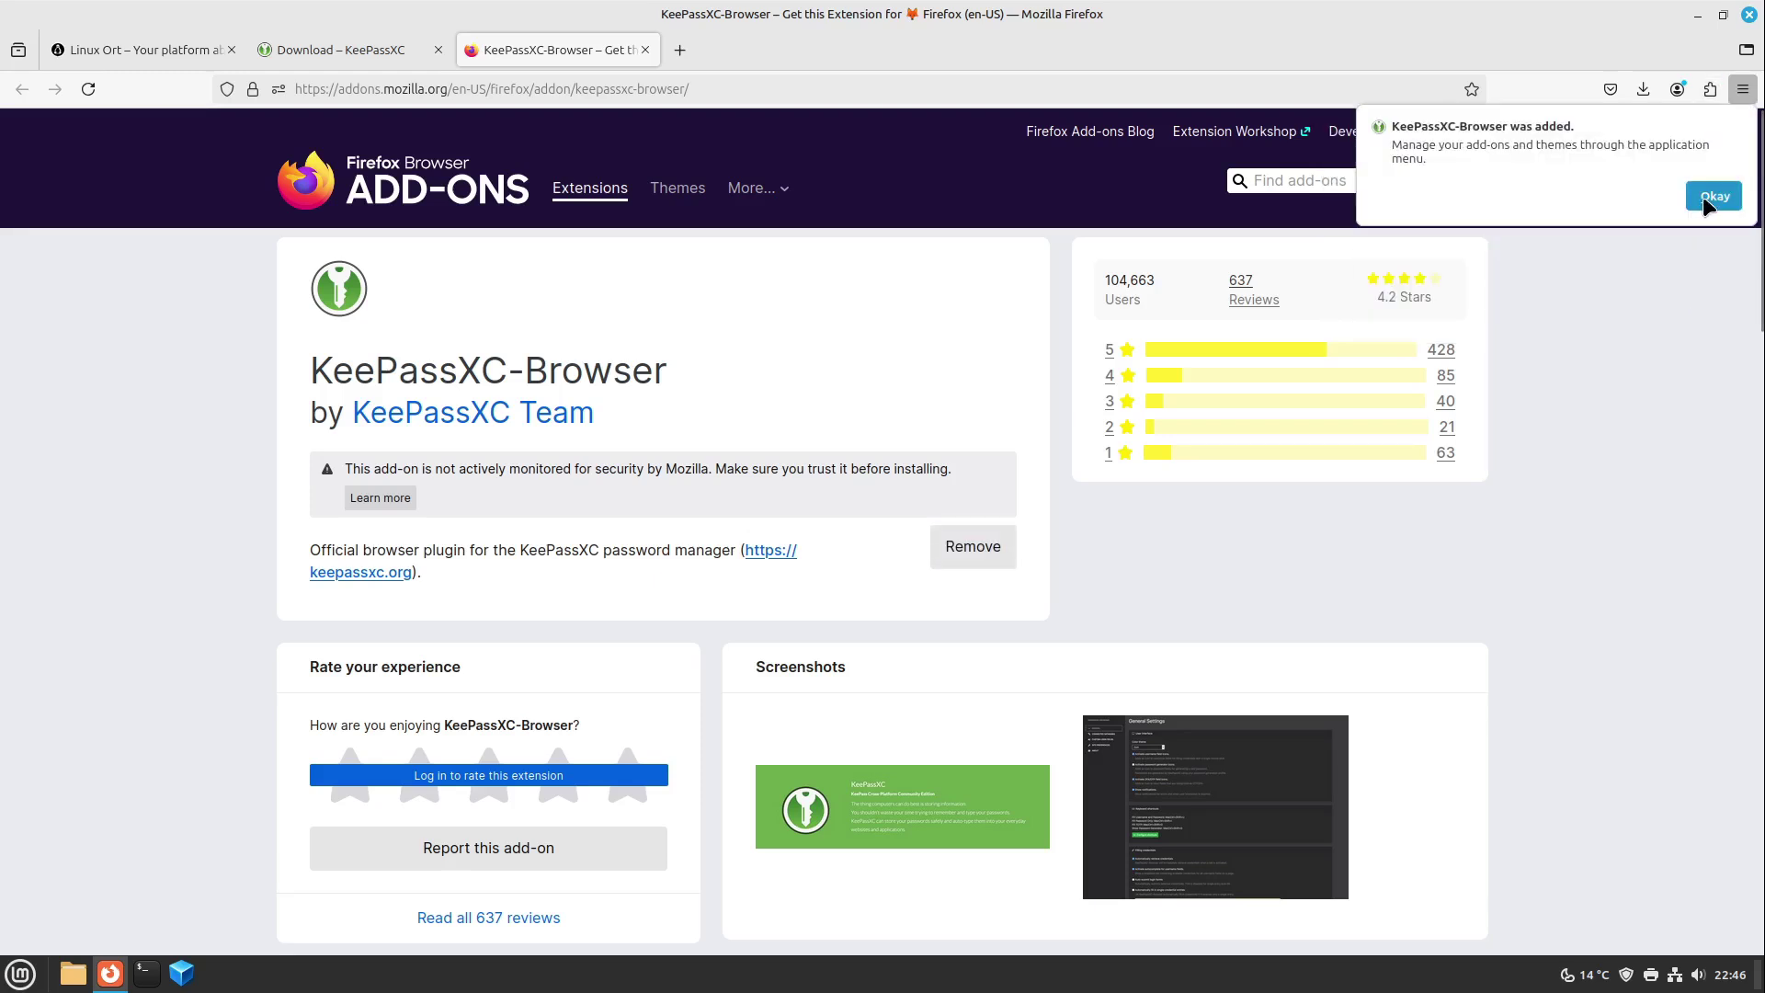
click(1713, 197)
click(645, 50)
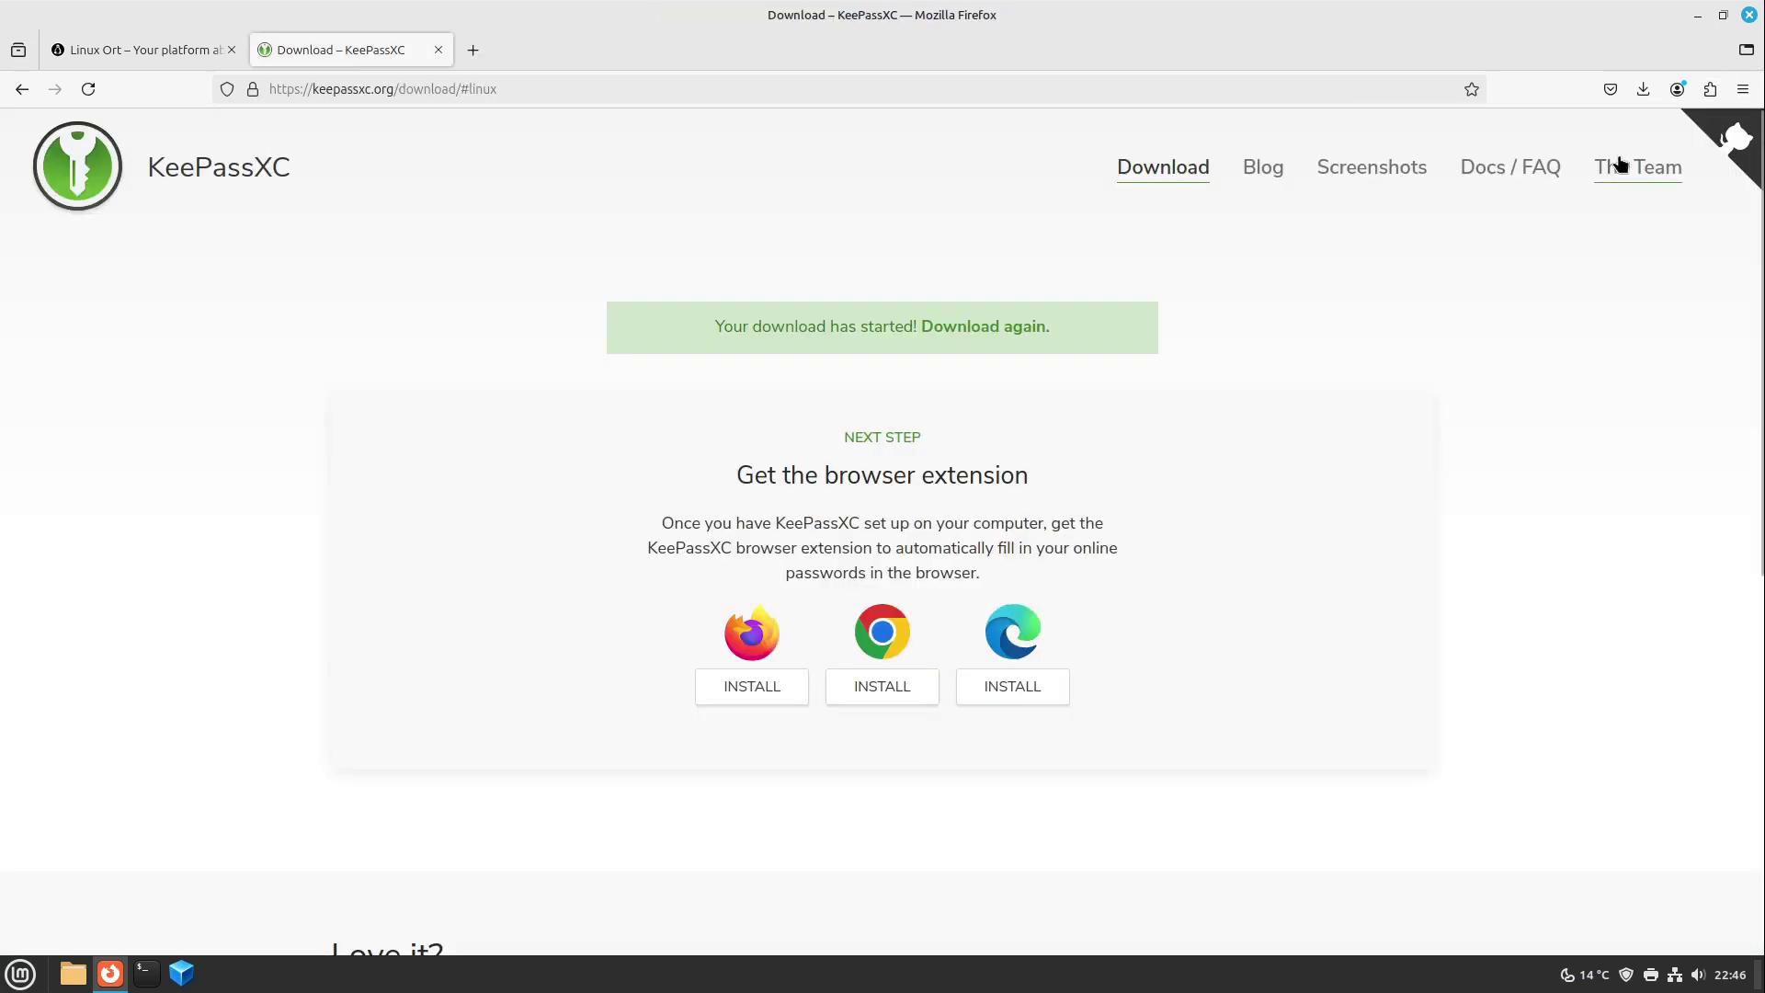
Step: Show the downloaded KeePassXC-2.7.9-x86_64.AppImage in its folder and allow executing it as a program
click(1644, 89)
click(1630, 126)
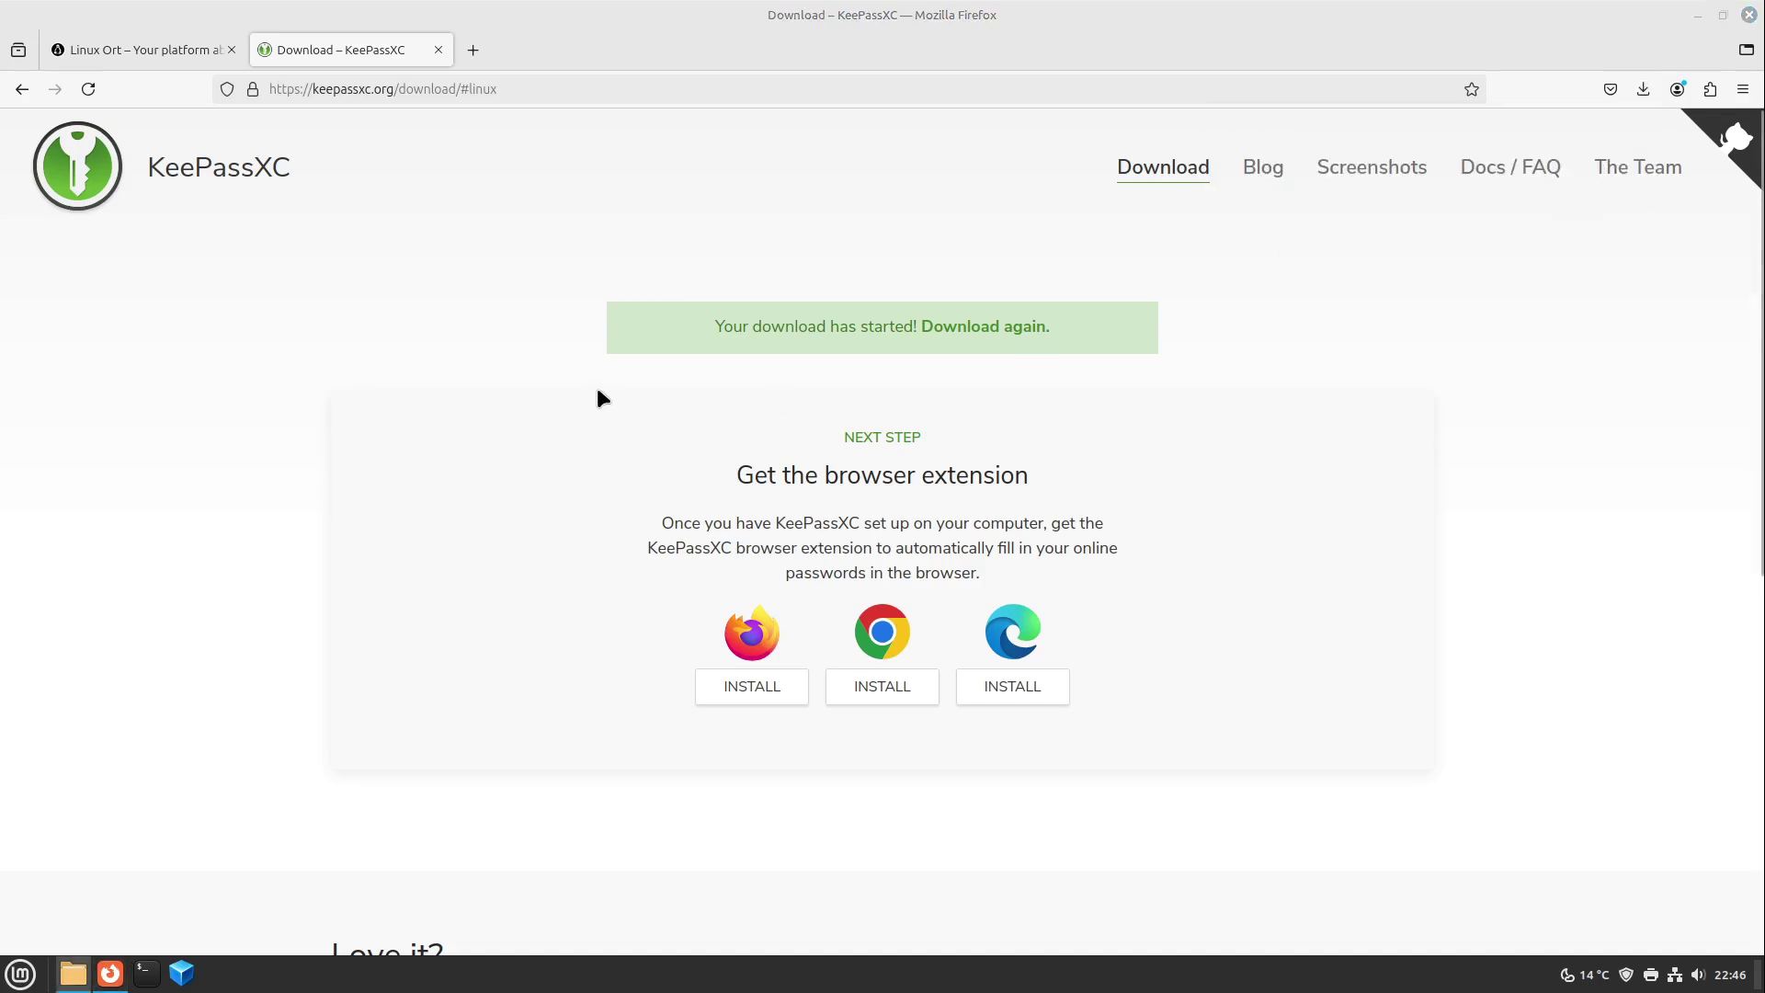
double_click(439, 53)
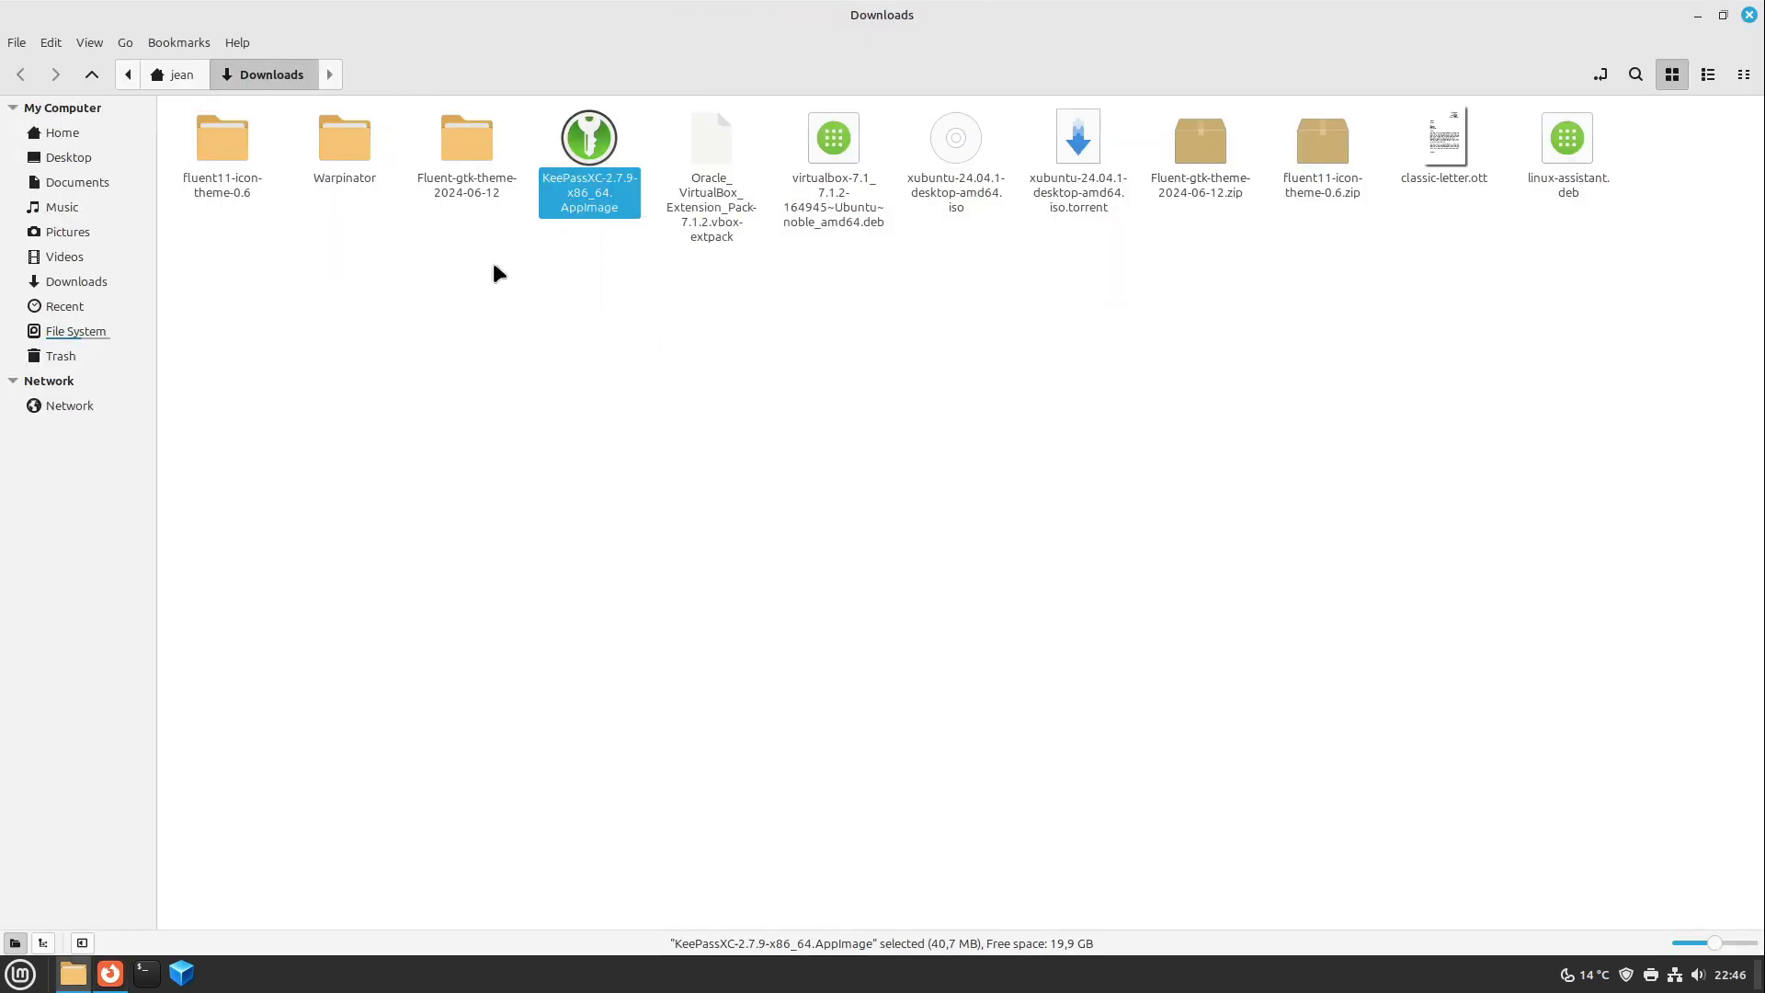
right_click(579, 200)
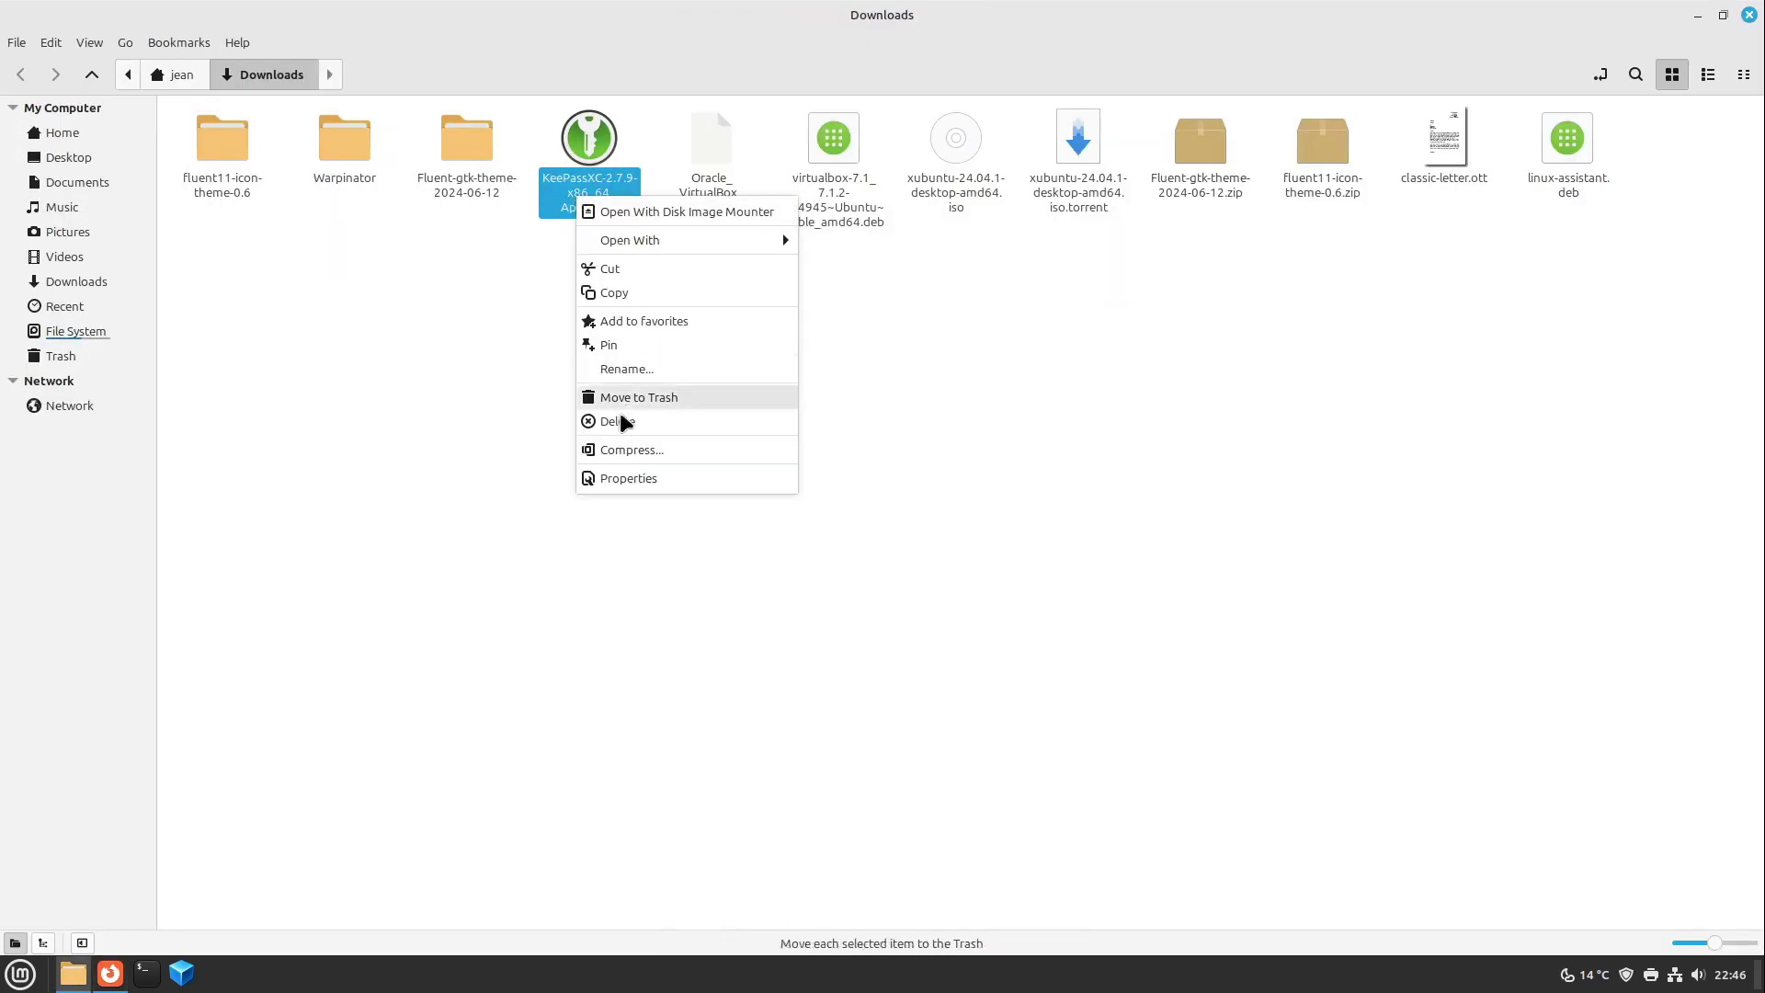
click(614, 482)
click(827, 261)
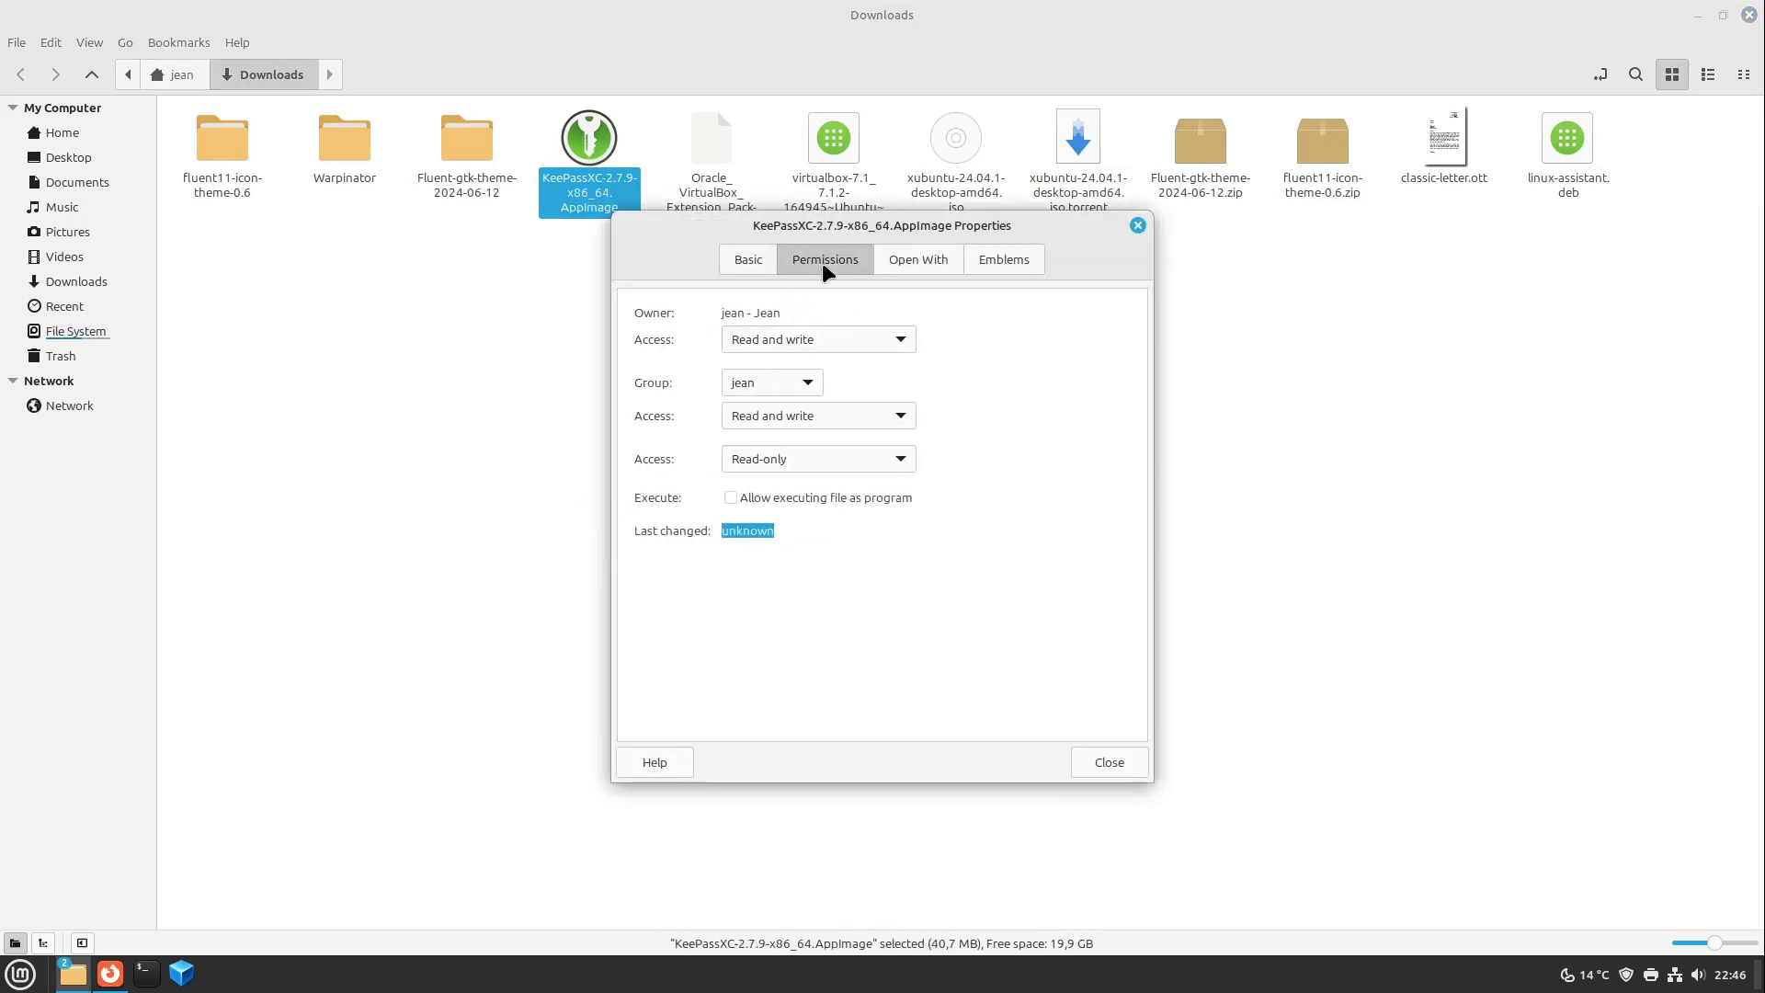
click(751, 501)
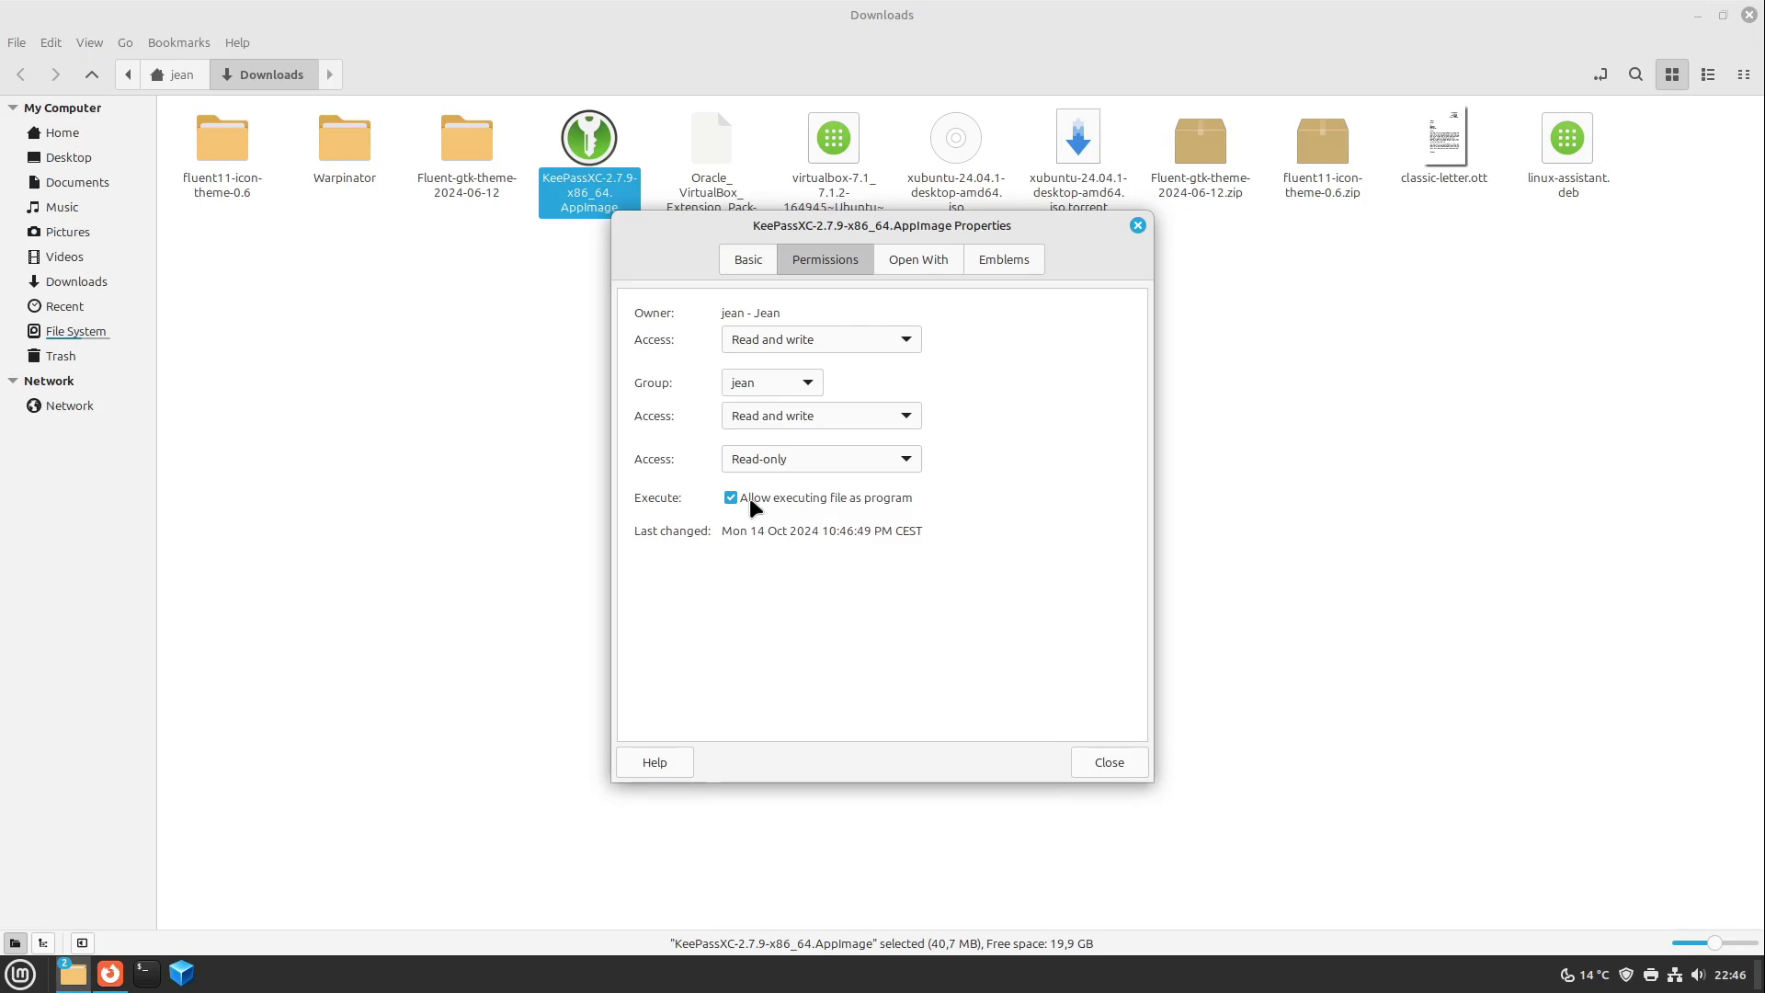
click(1103, 763)
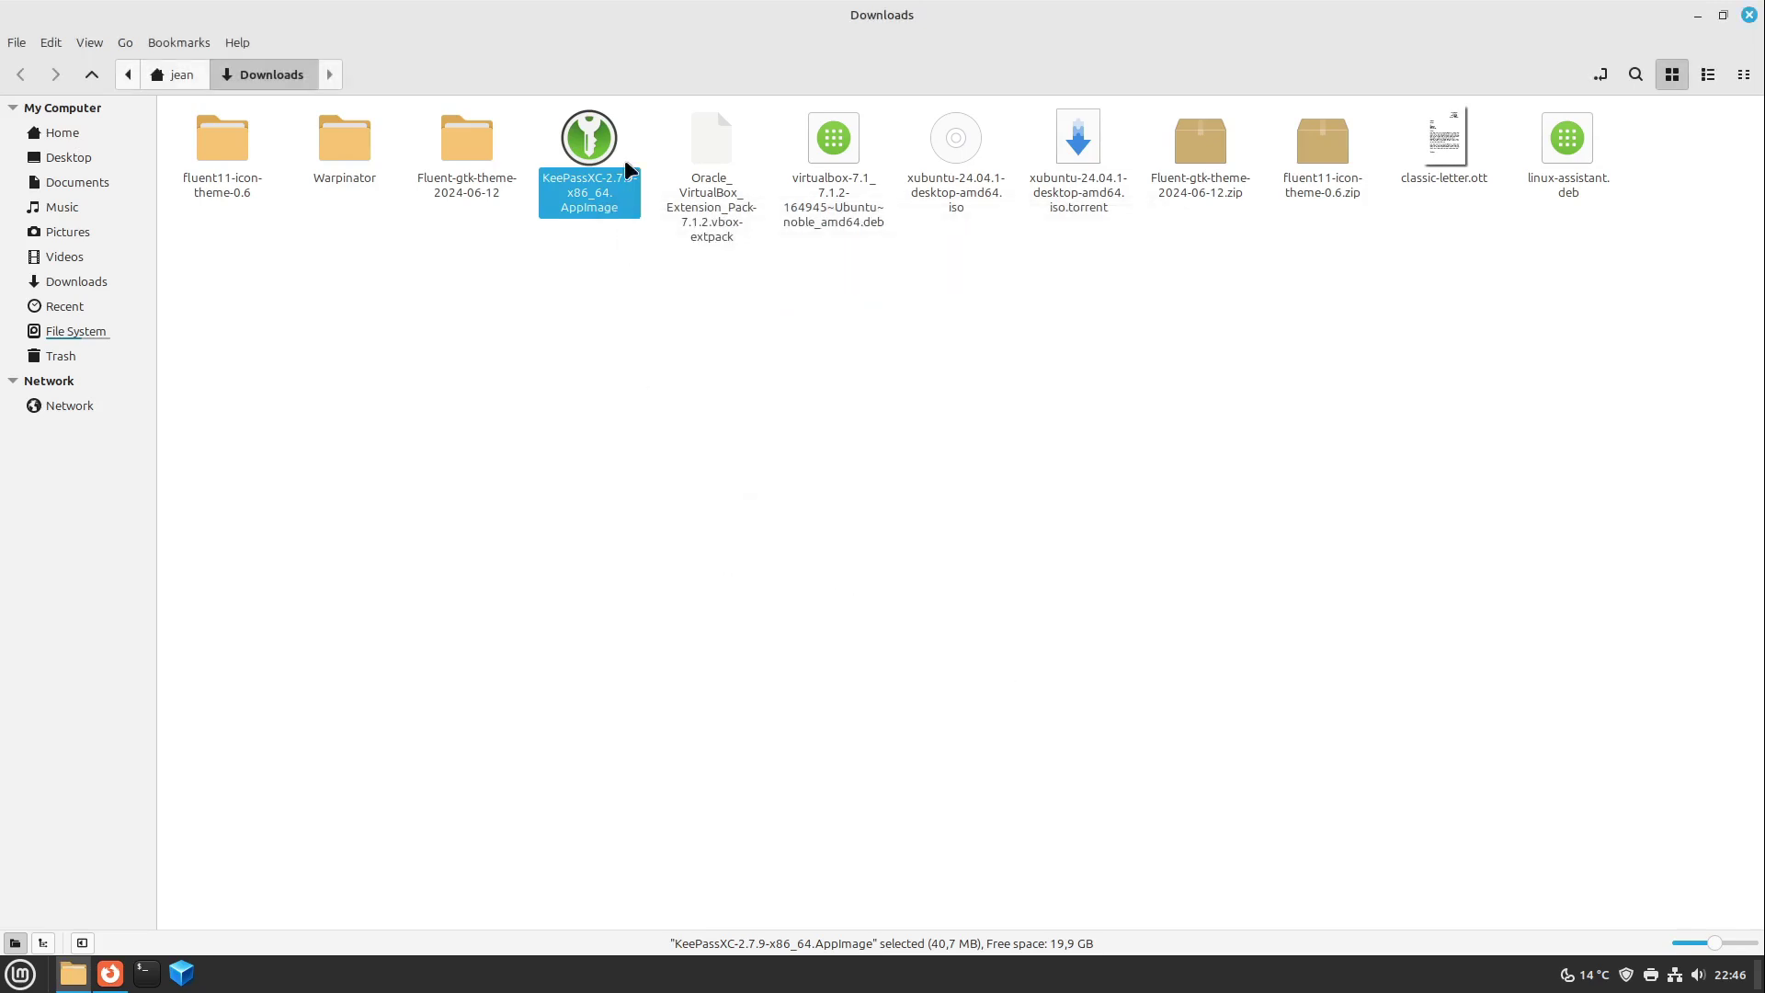
Step: Move the KeePassXC AppImage from Downloads into the Programs folder of the home directory
key(ctrl+x)
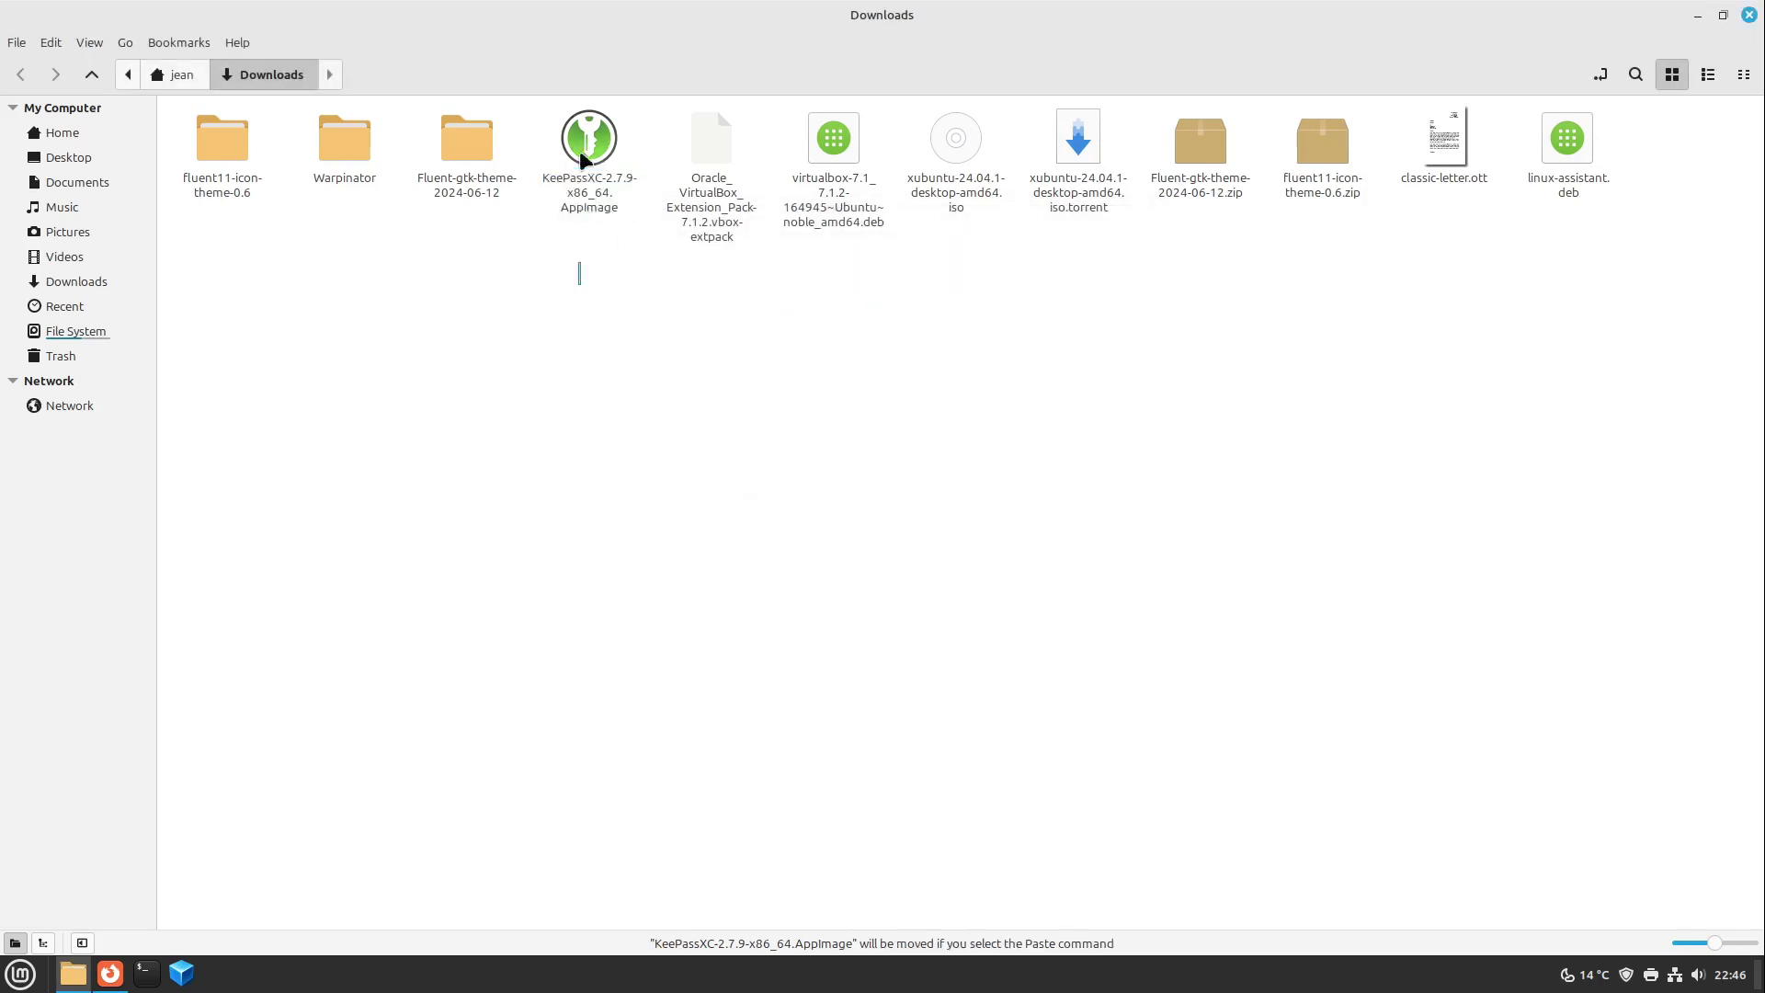
key(ctrl+l)
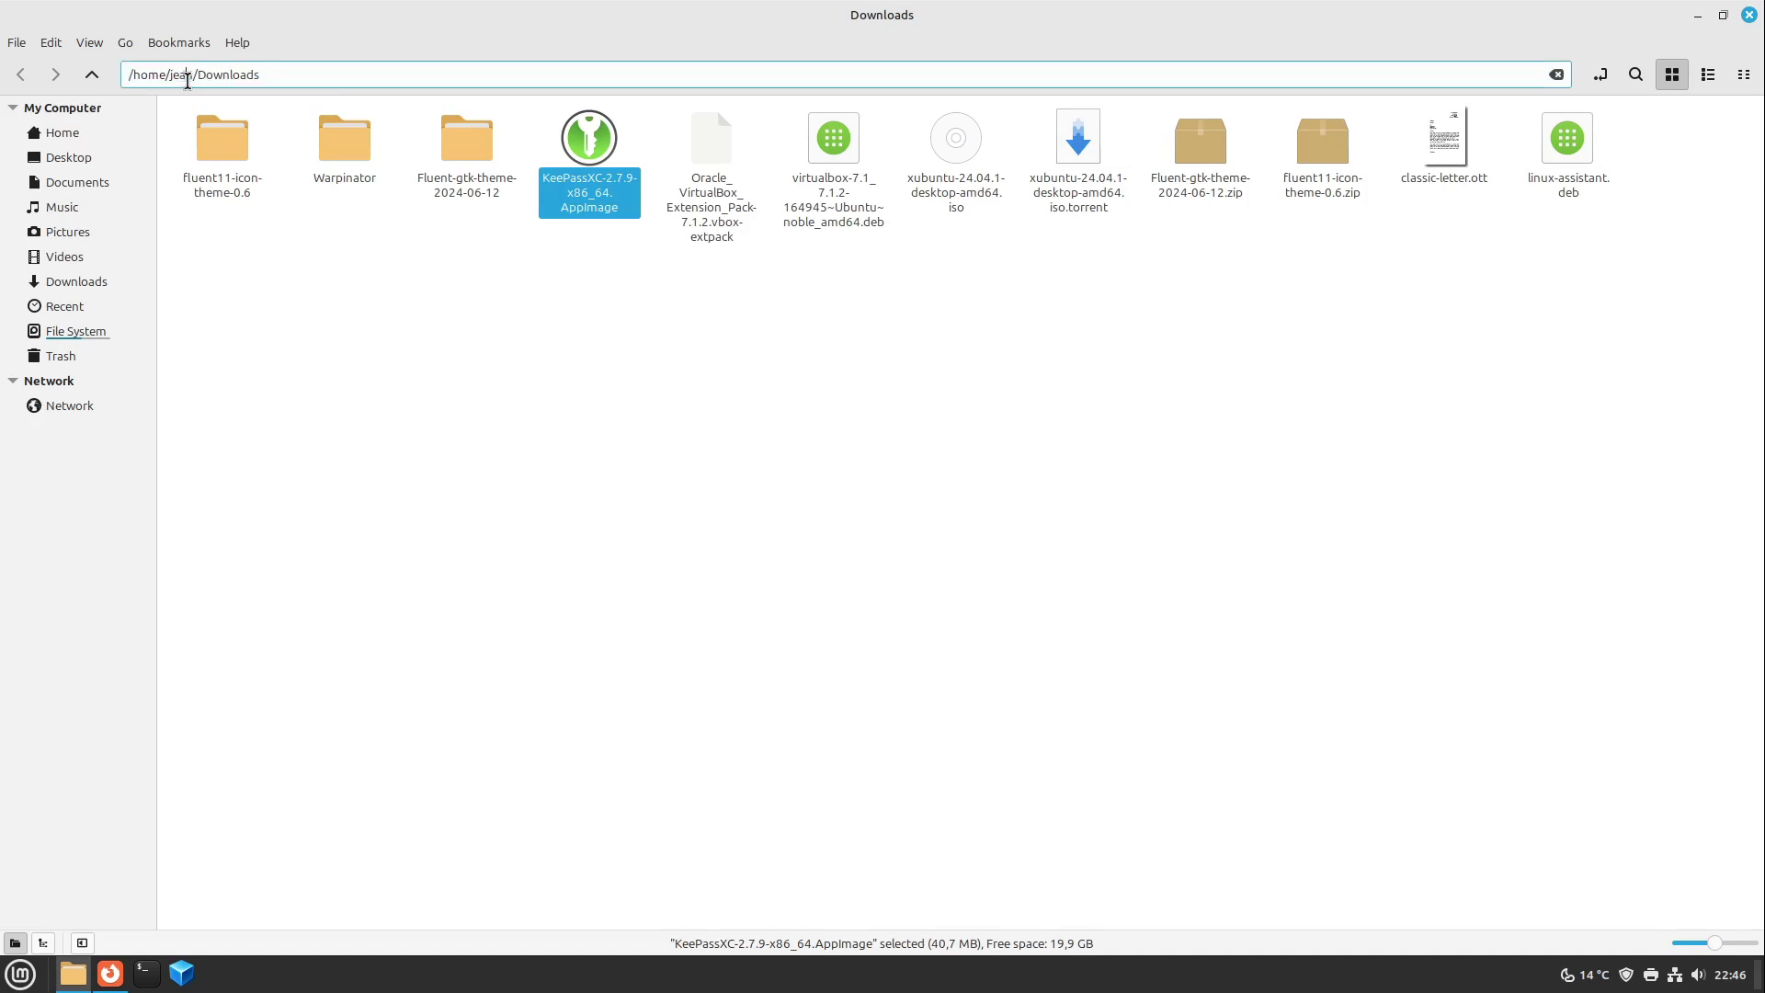
click(89, 80)
double_click(833, 149)
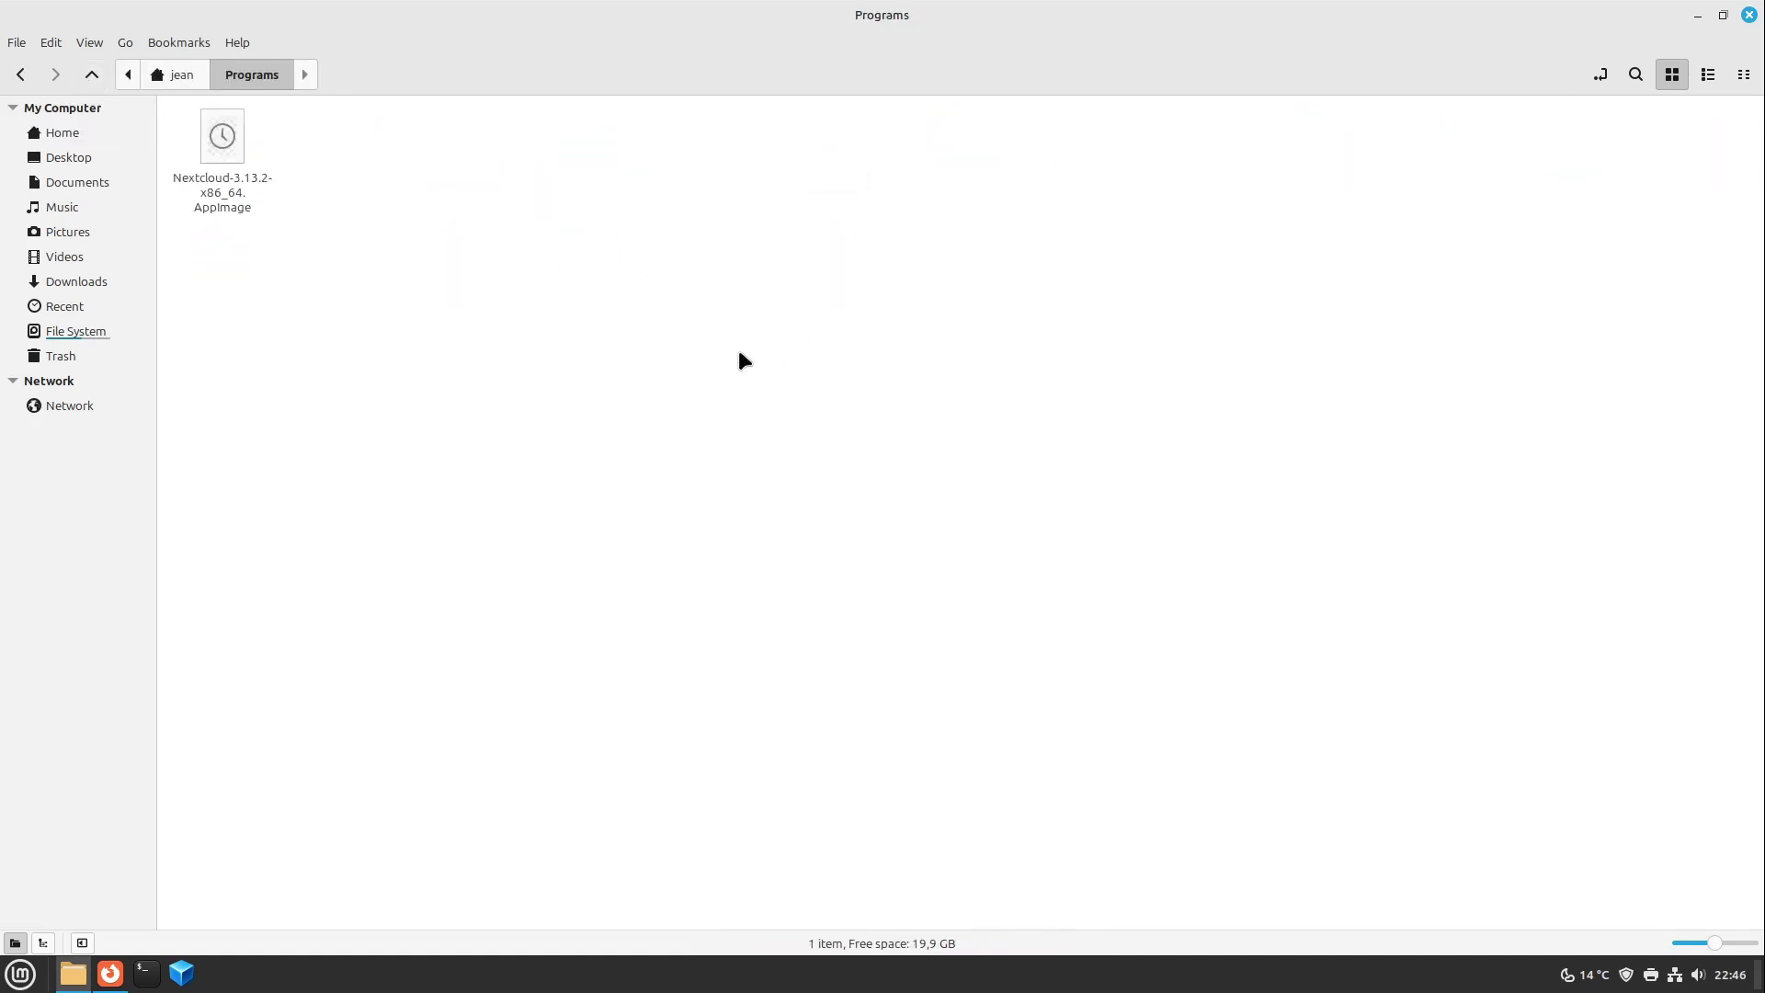
key(ctrl+v)
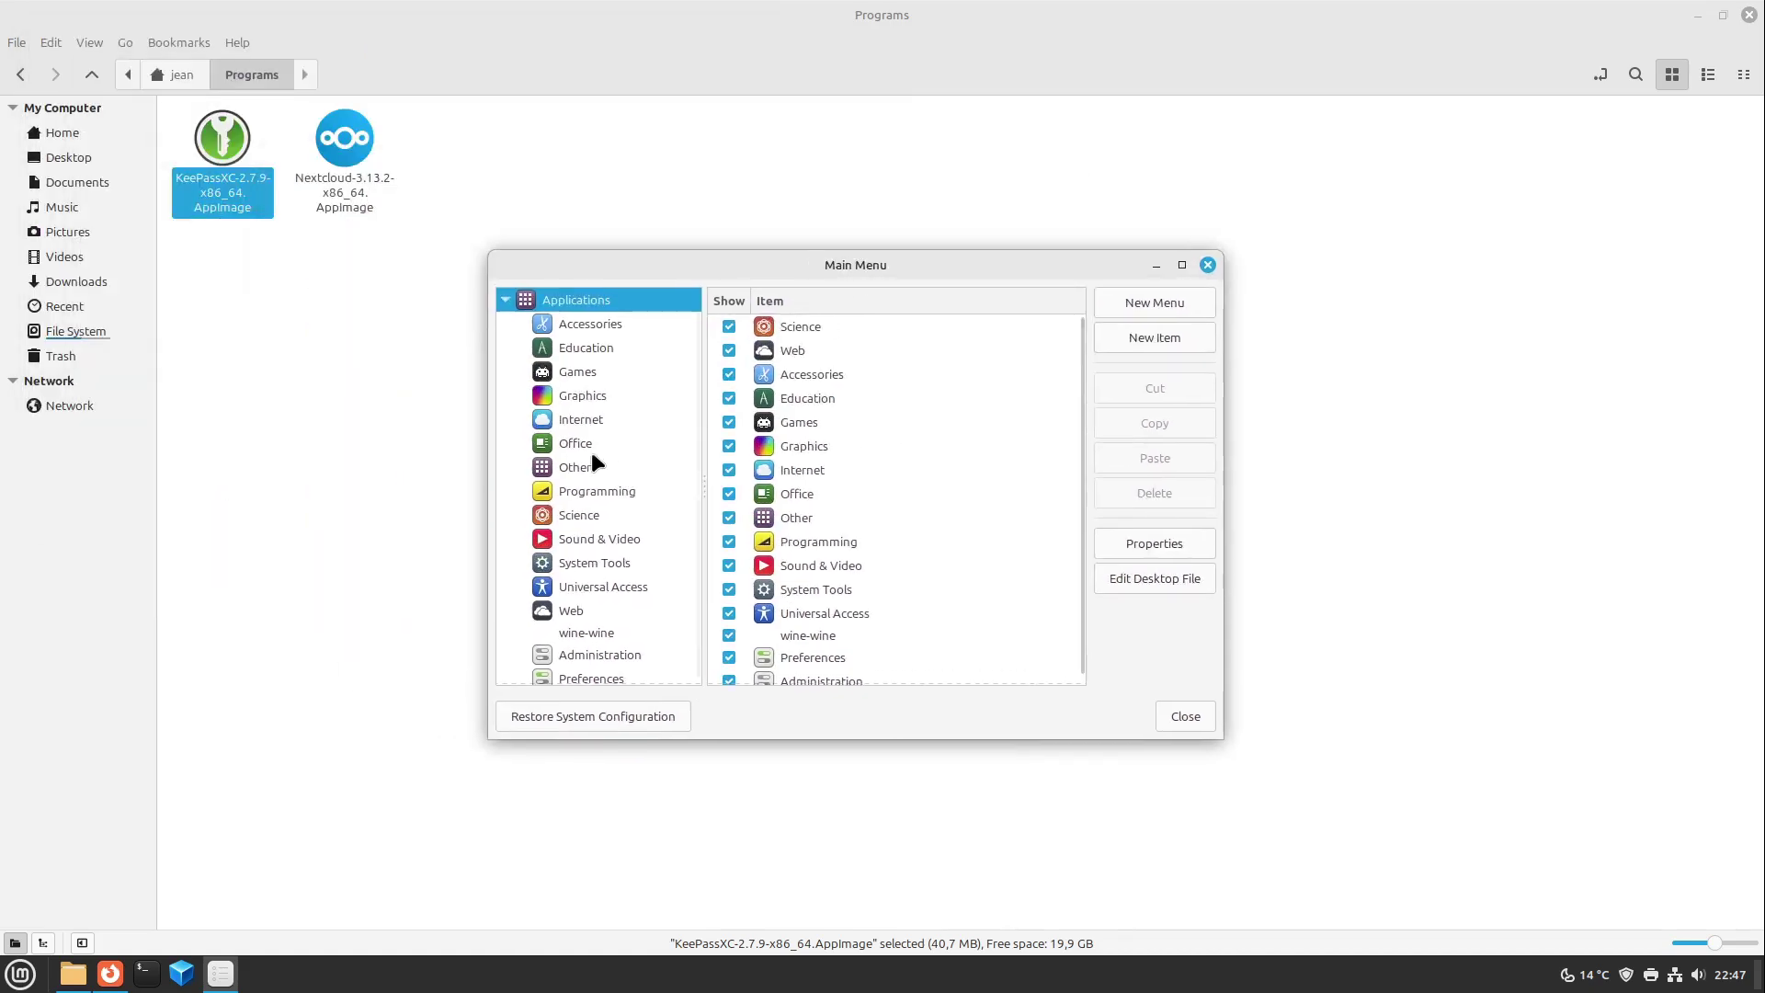
Step: Add a new Accessories menu item named KeePassXC, with KeePassXC-2.7.9-x86_64.AppImage from the Programs folder as its command
click(584, 327)
click(1154, 338)
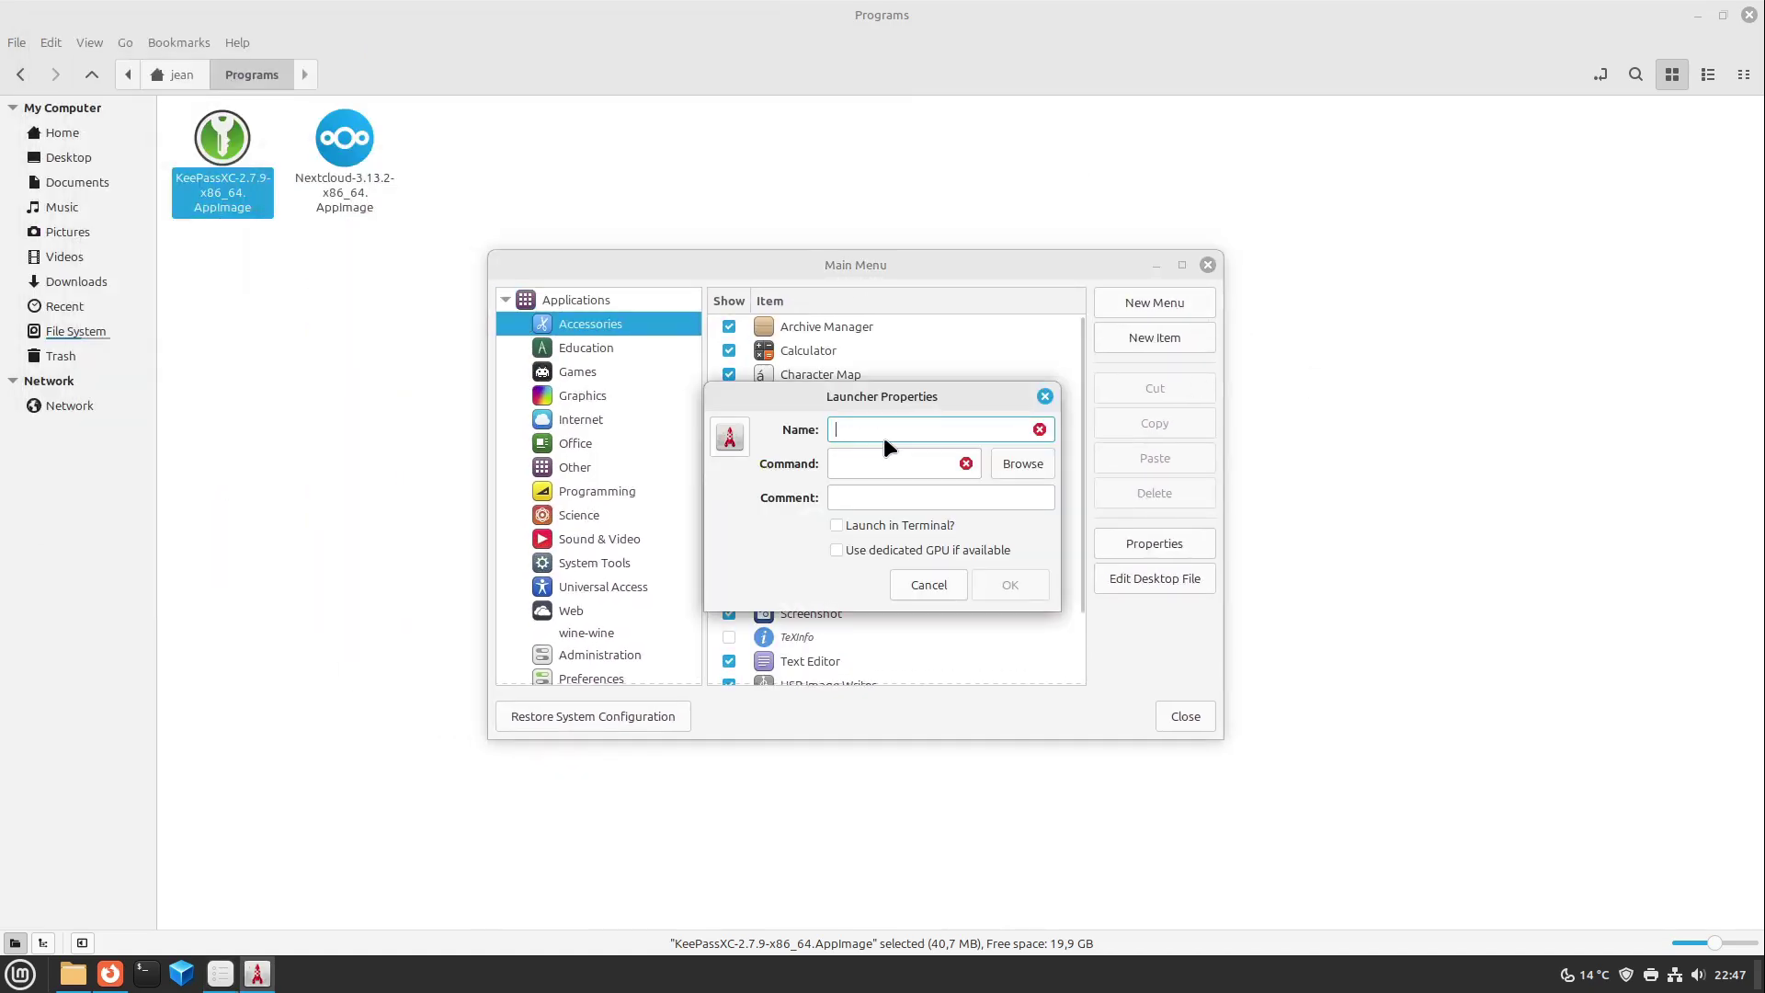
text(KeePassXC)
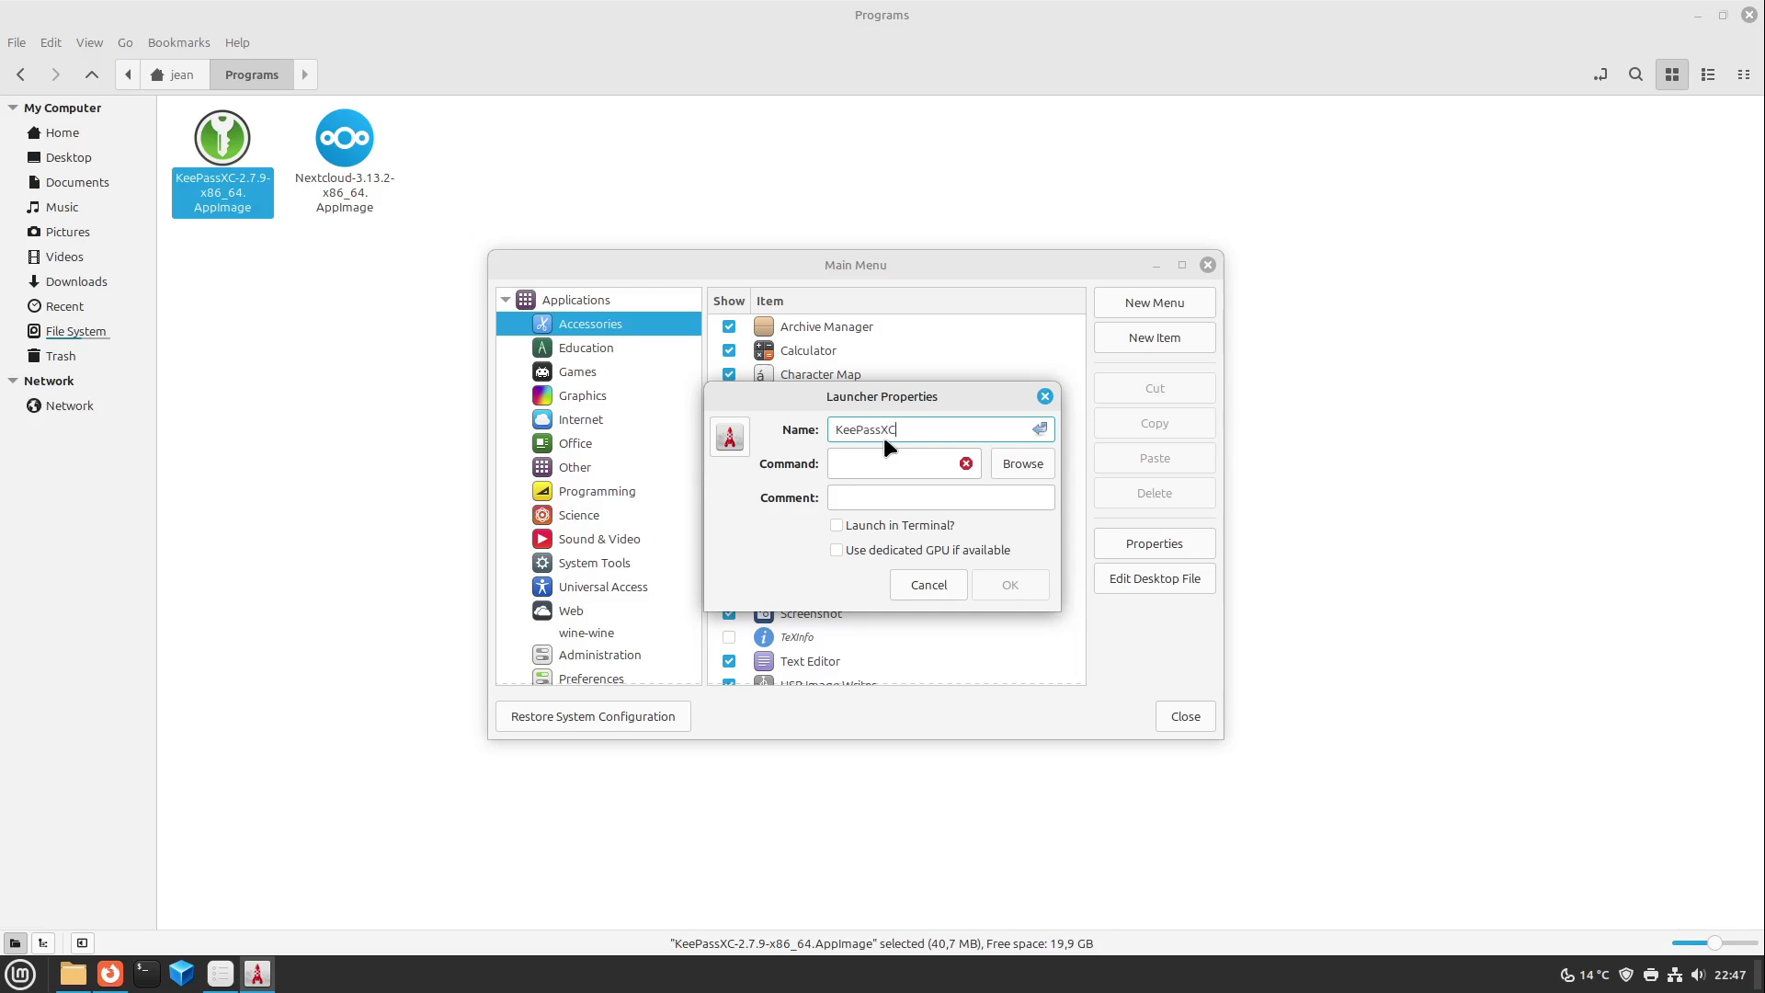
click(1022, 463)
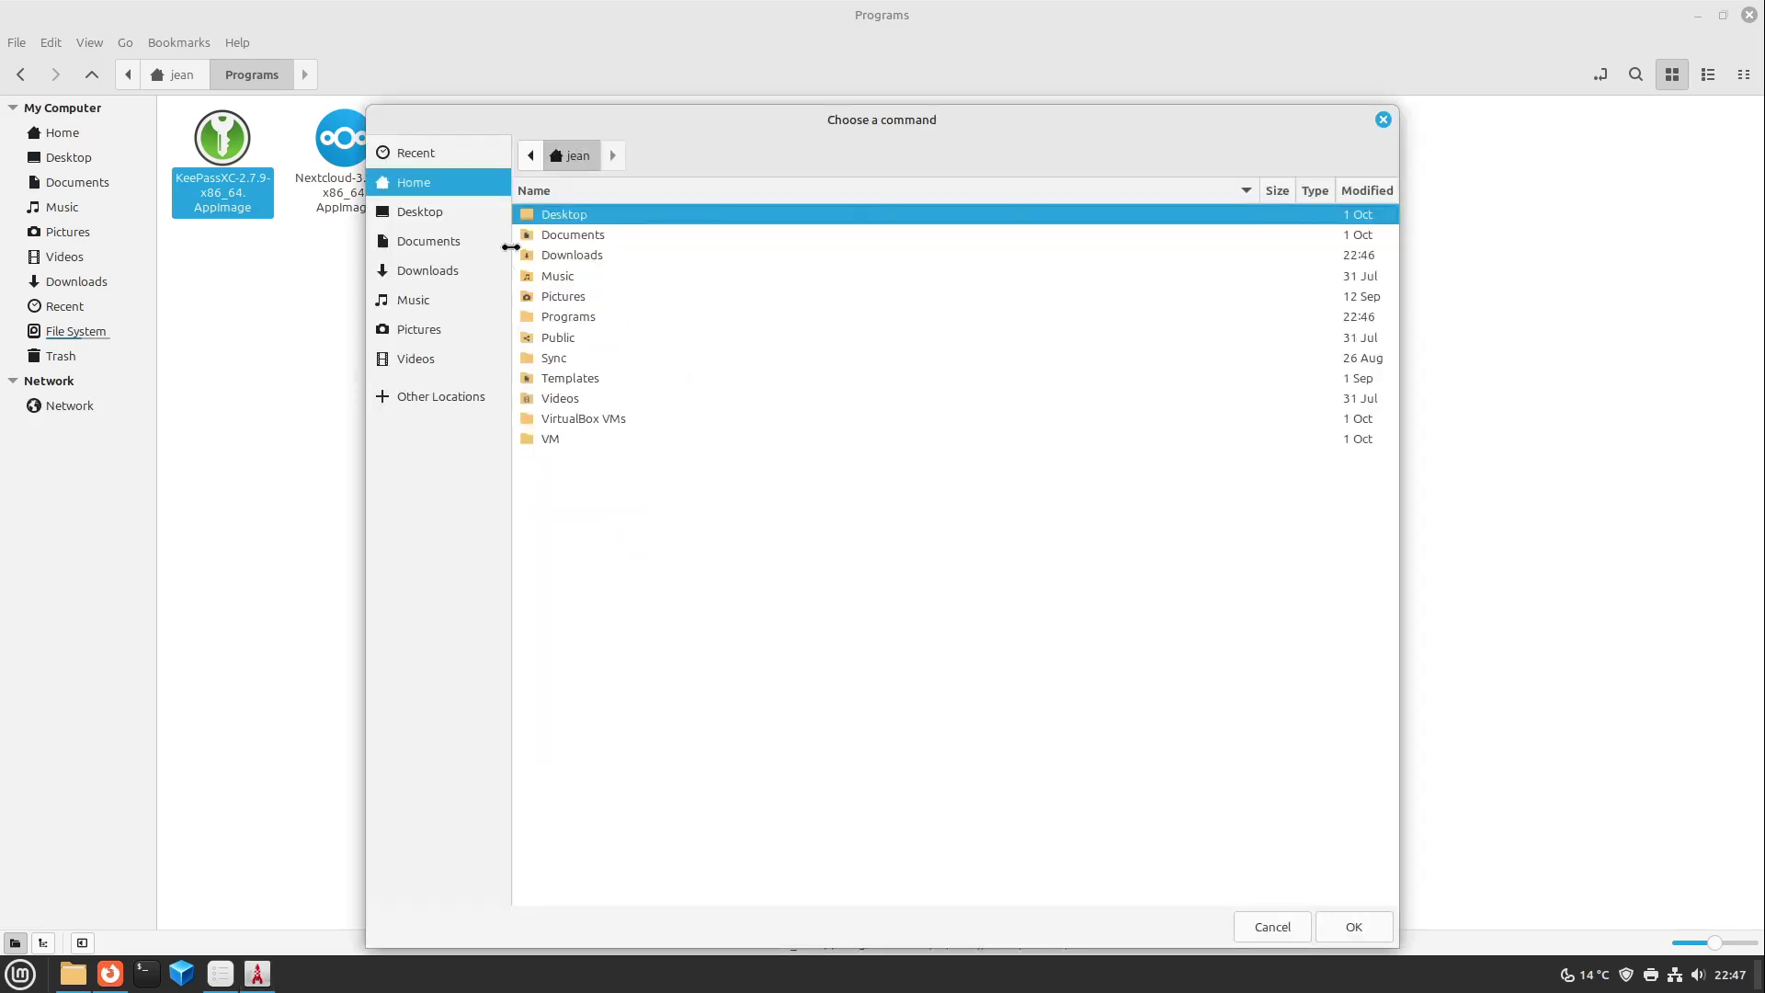
double_click(570, 317)
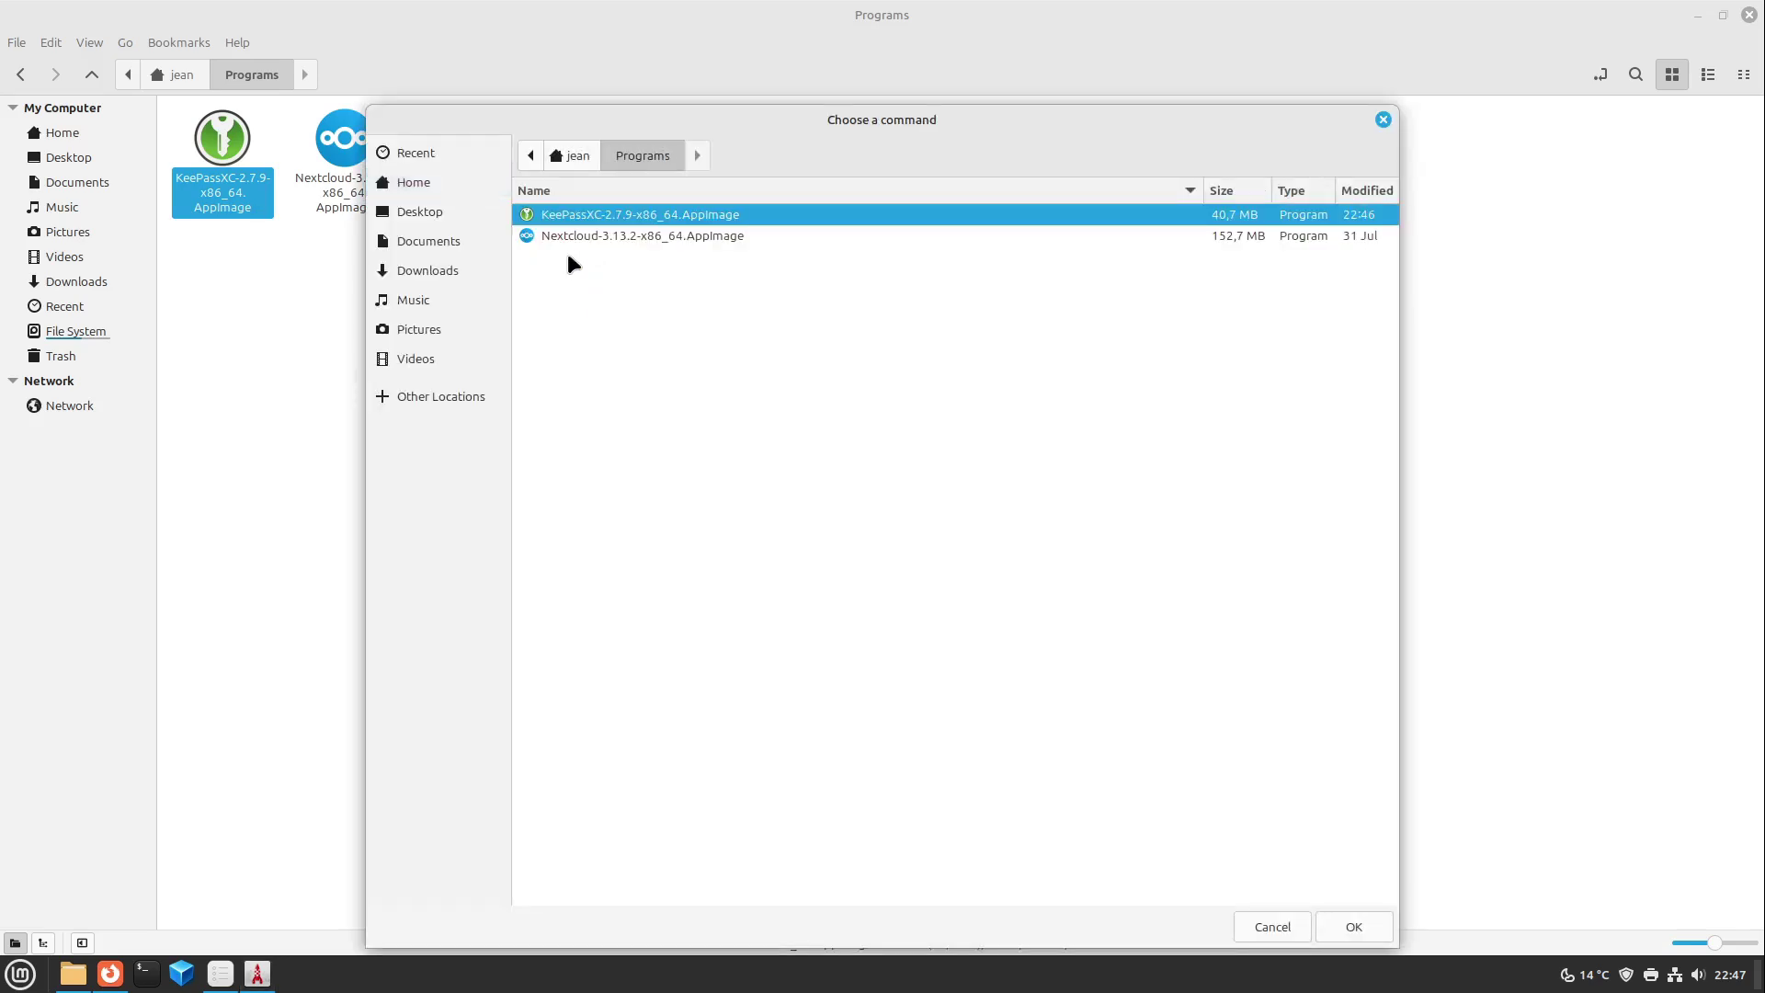
double_click(570, 215)
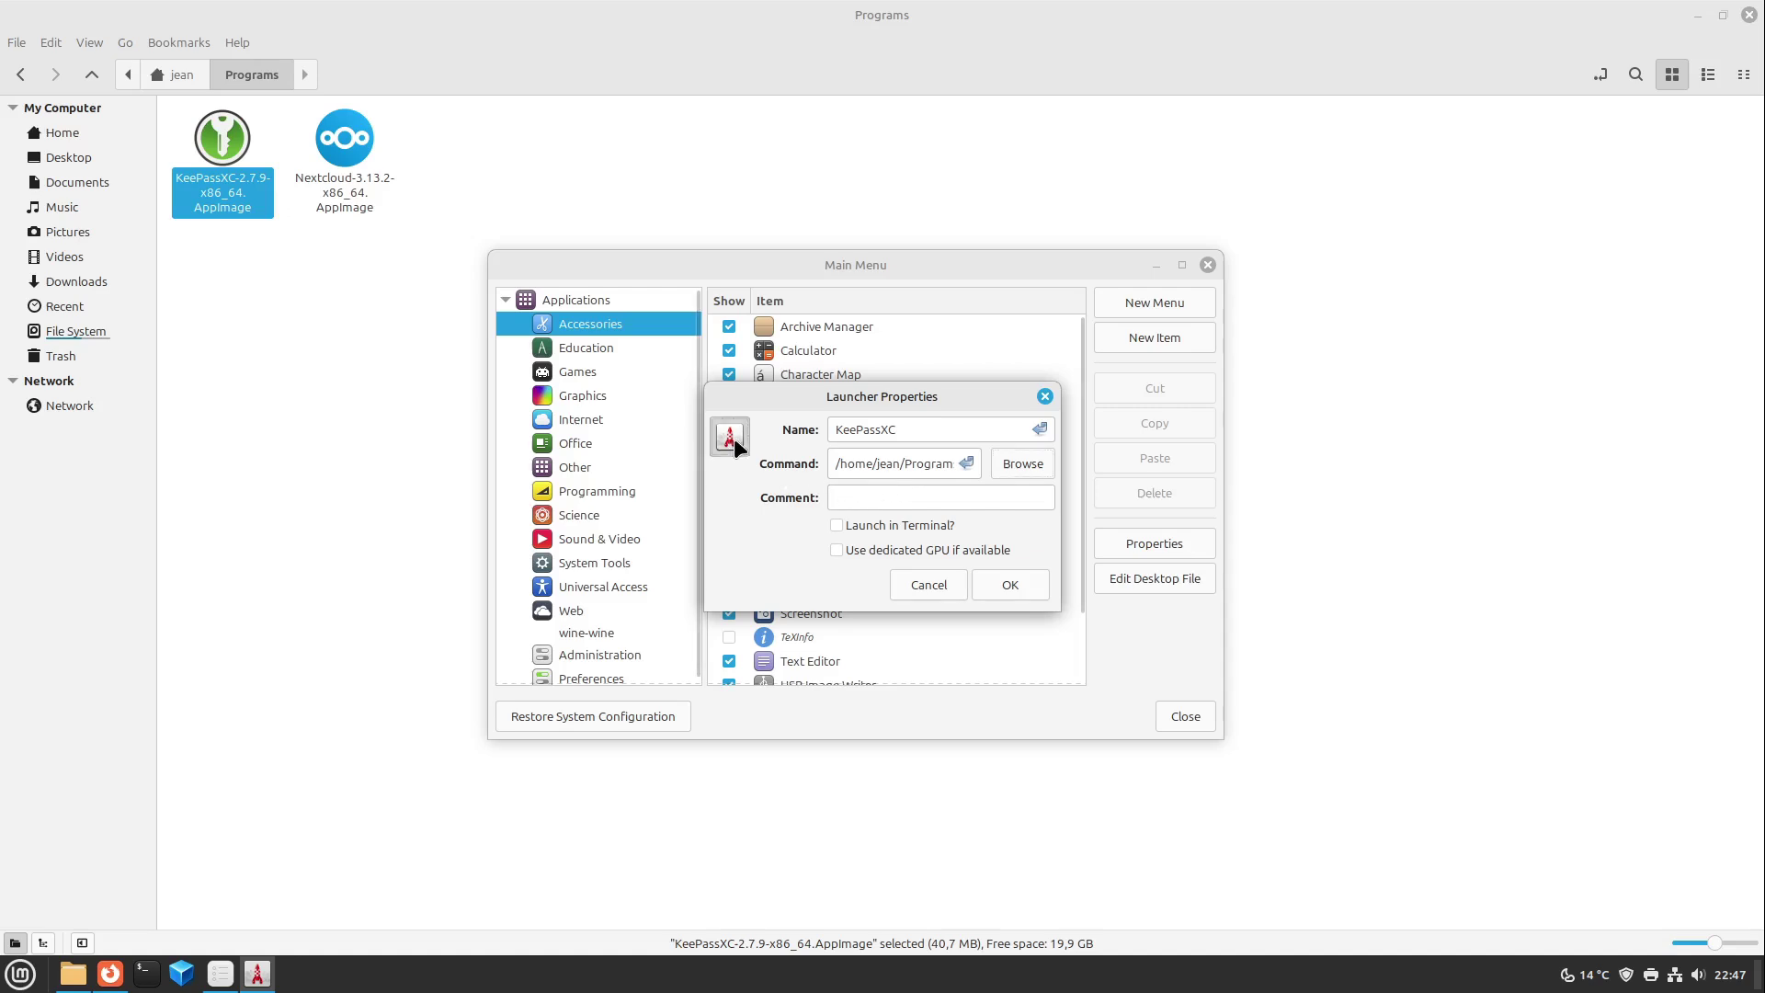
Step: Assign the keepass icon to the new launcher, save it and close the menu editor
click(733, 438)
text(kee)
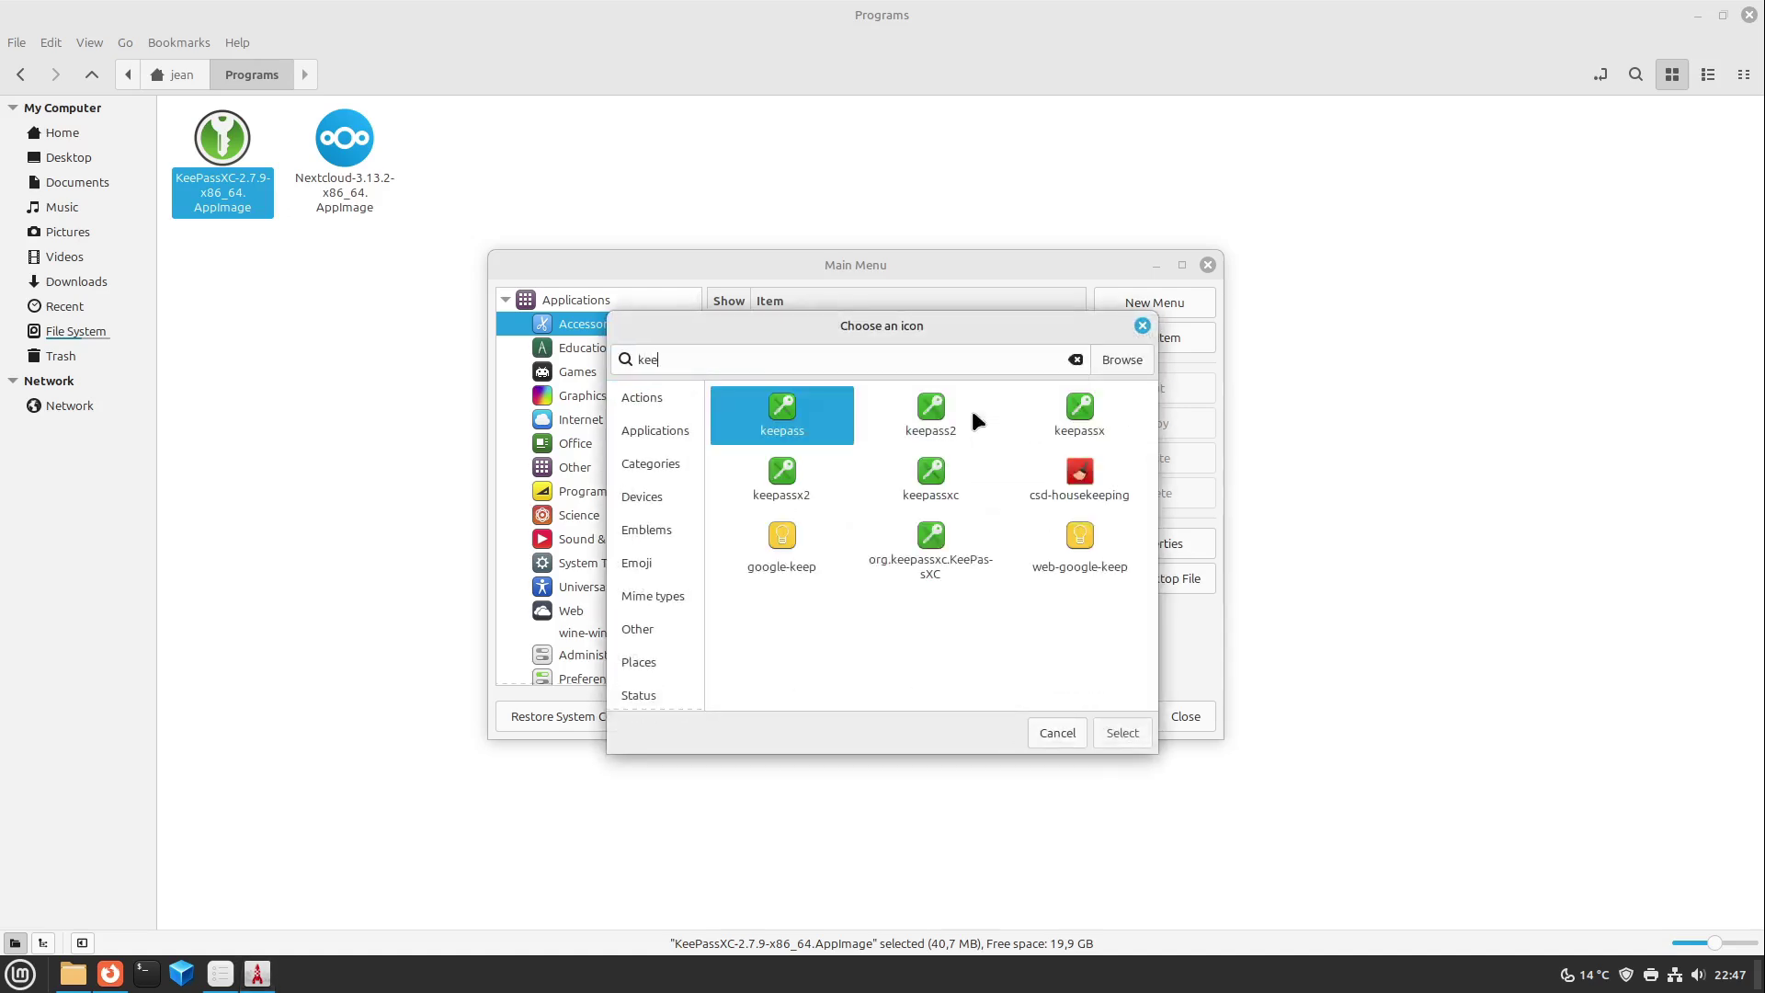
key(Return)
click(1004, 588)
click(1163, 710)
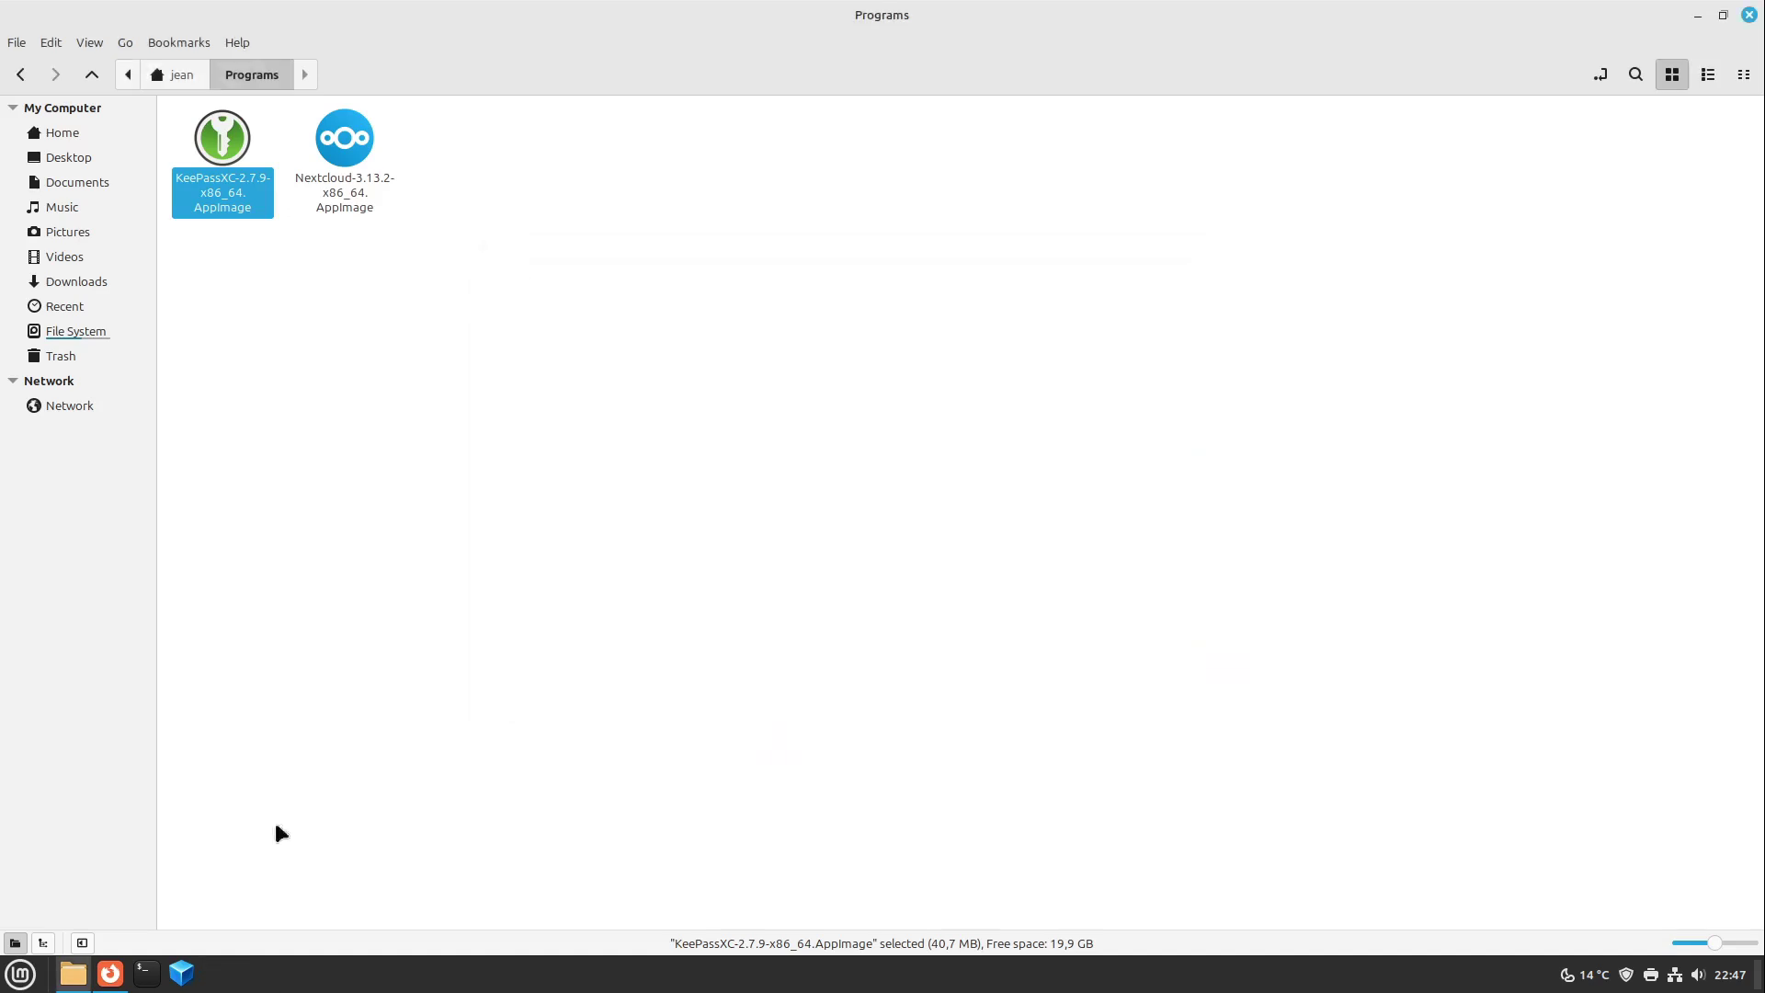
Step: Launch KeePassXC from the system's application menu and agree to checking for updates on startup
click(37, 967)
text(kee)
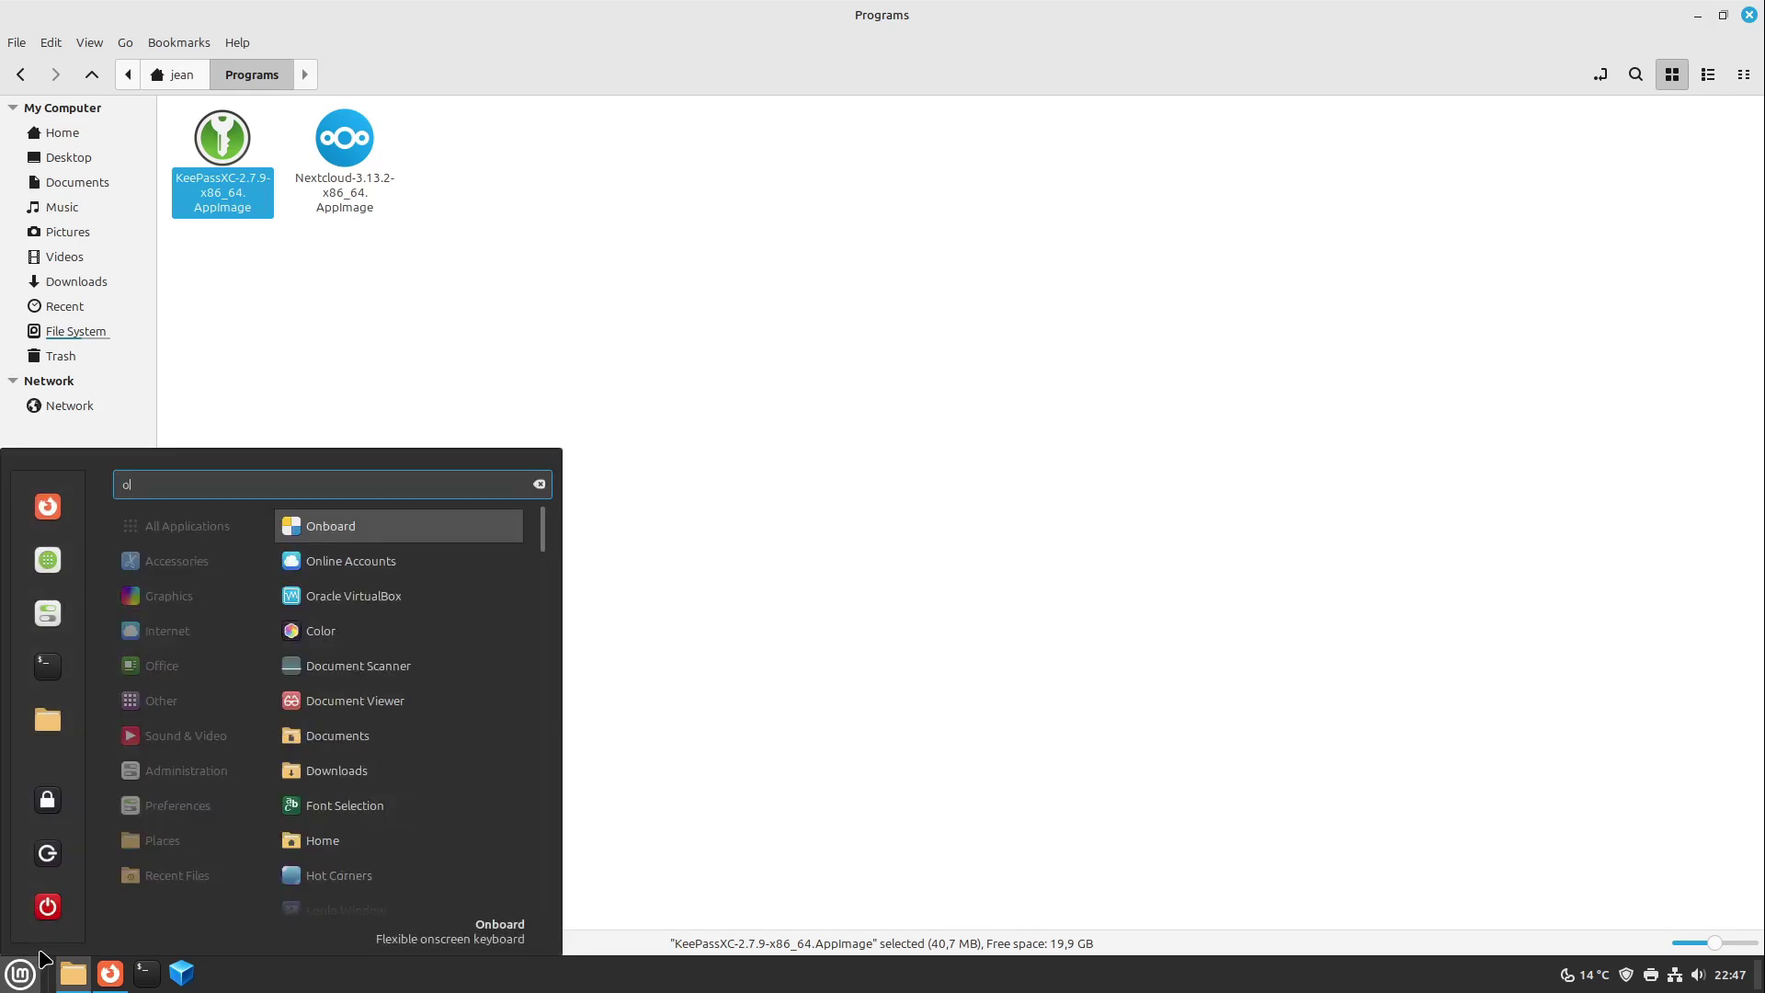
key(Return)
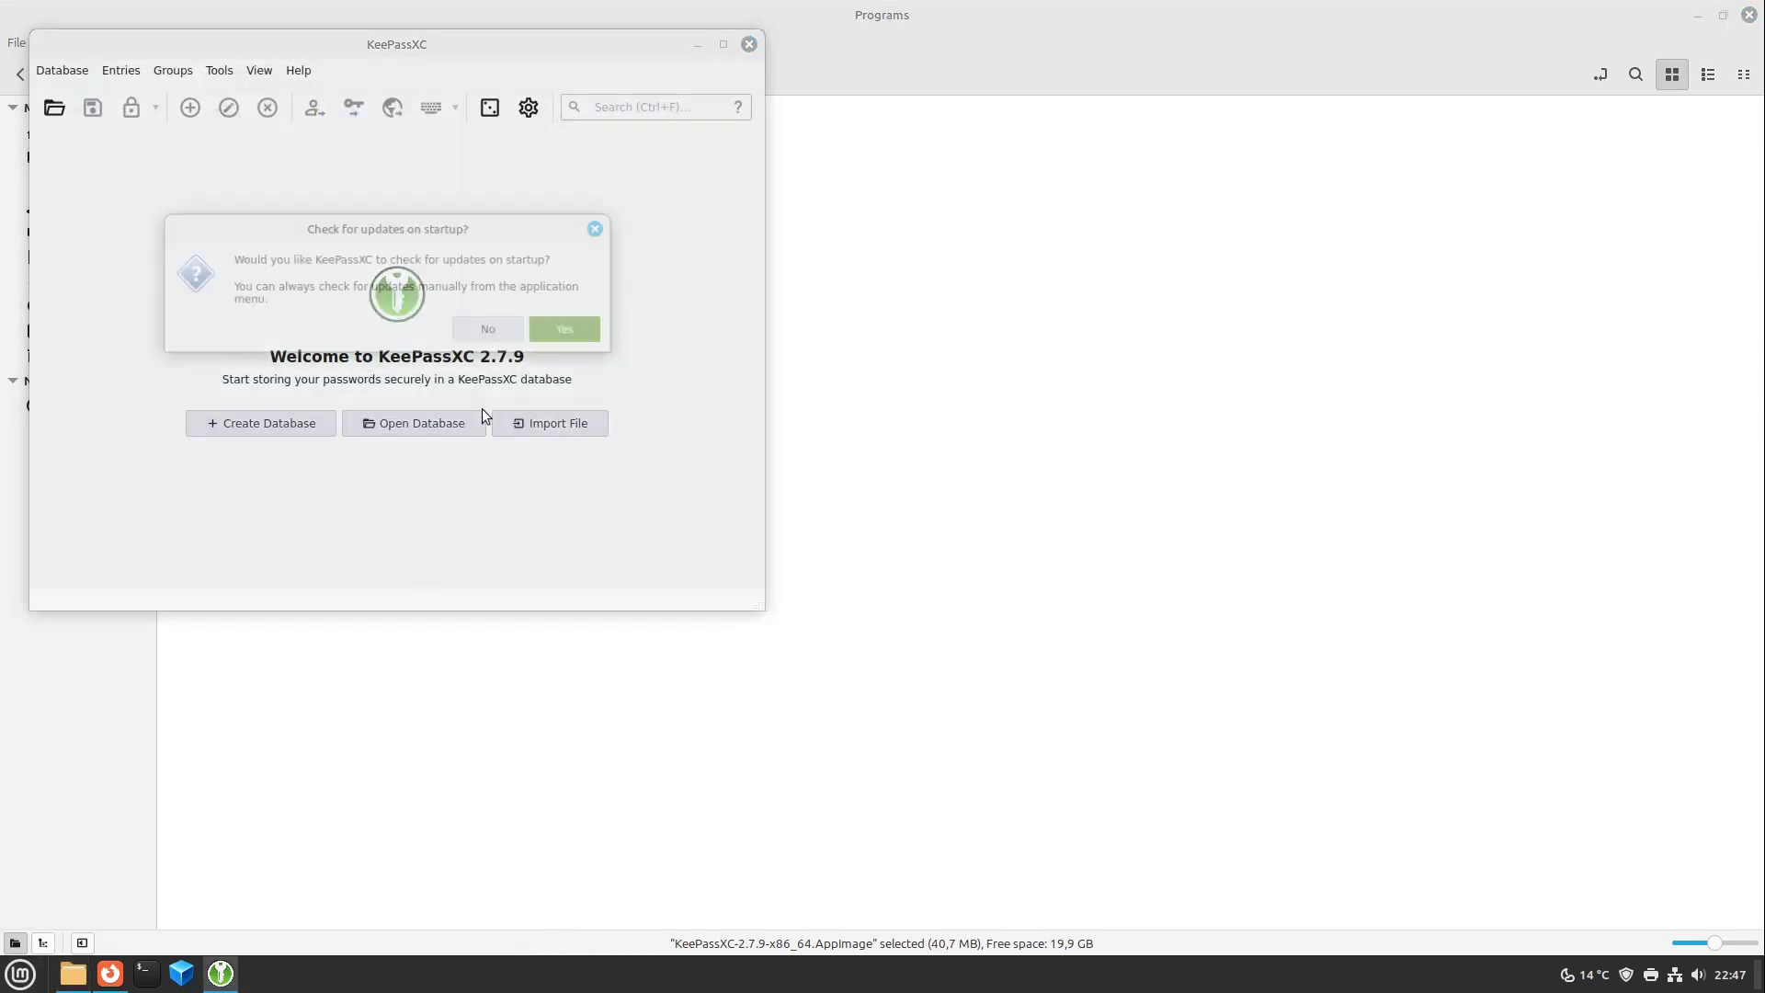
click(562, 331)
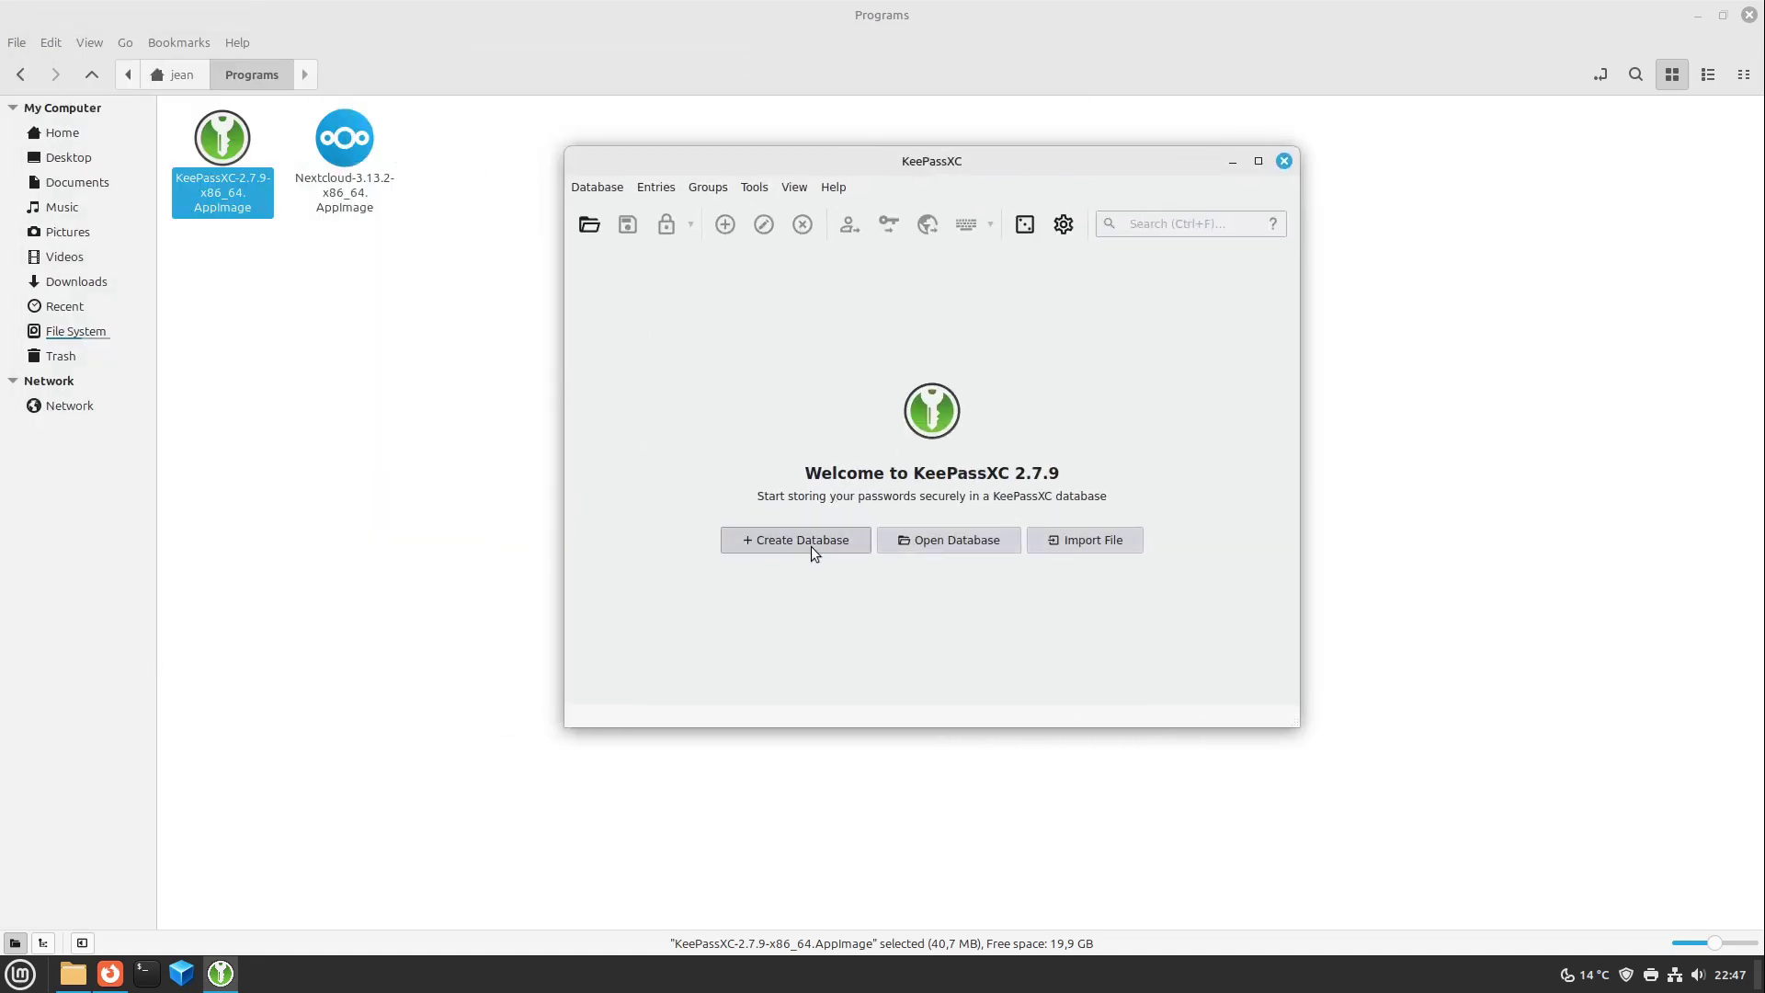
Step: Start a new database named Passwords without a description and proceed to its credentials with the preset settings
click(810, 546)
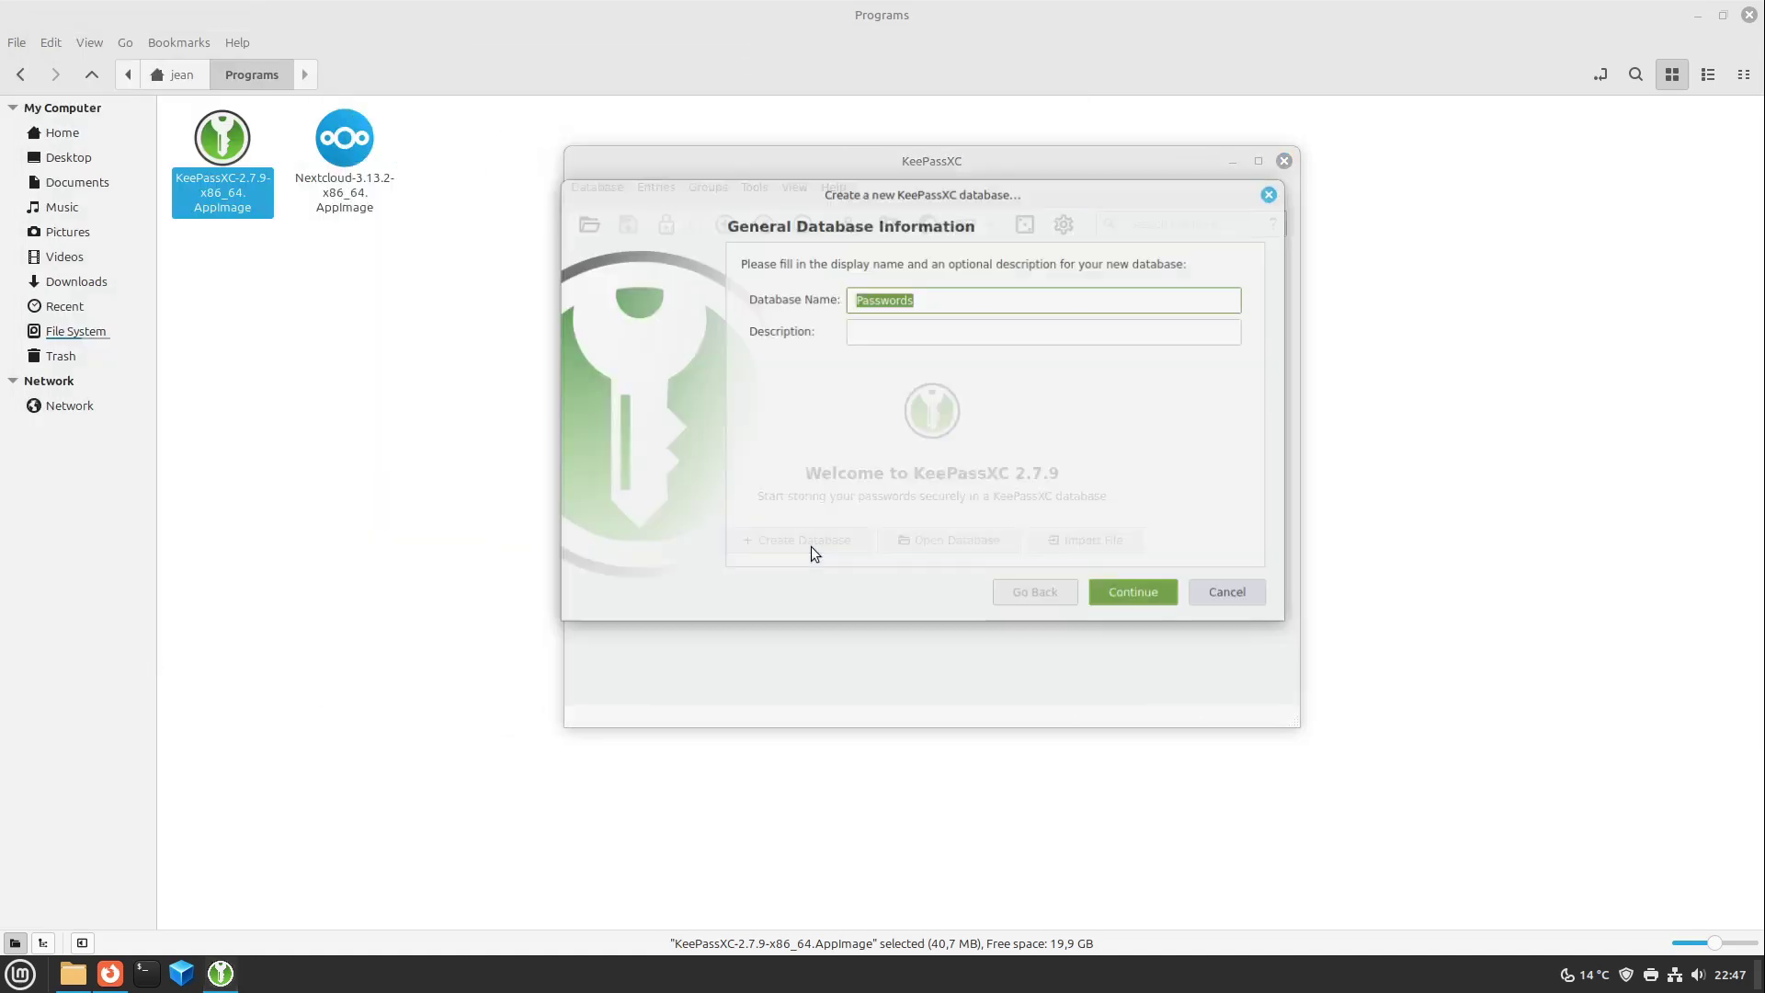
click(1134, 593)
click(1110, 614)
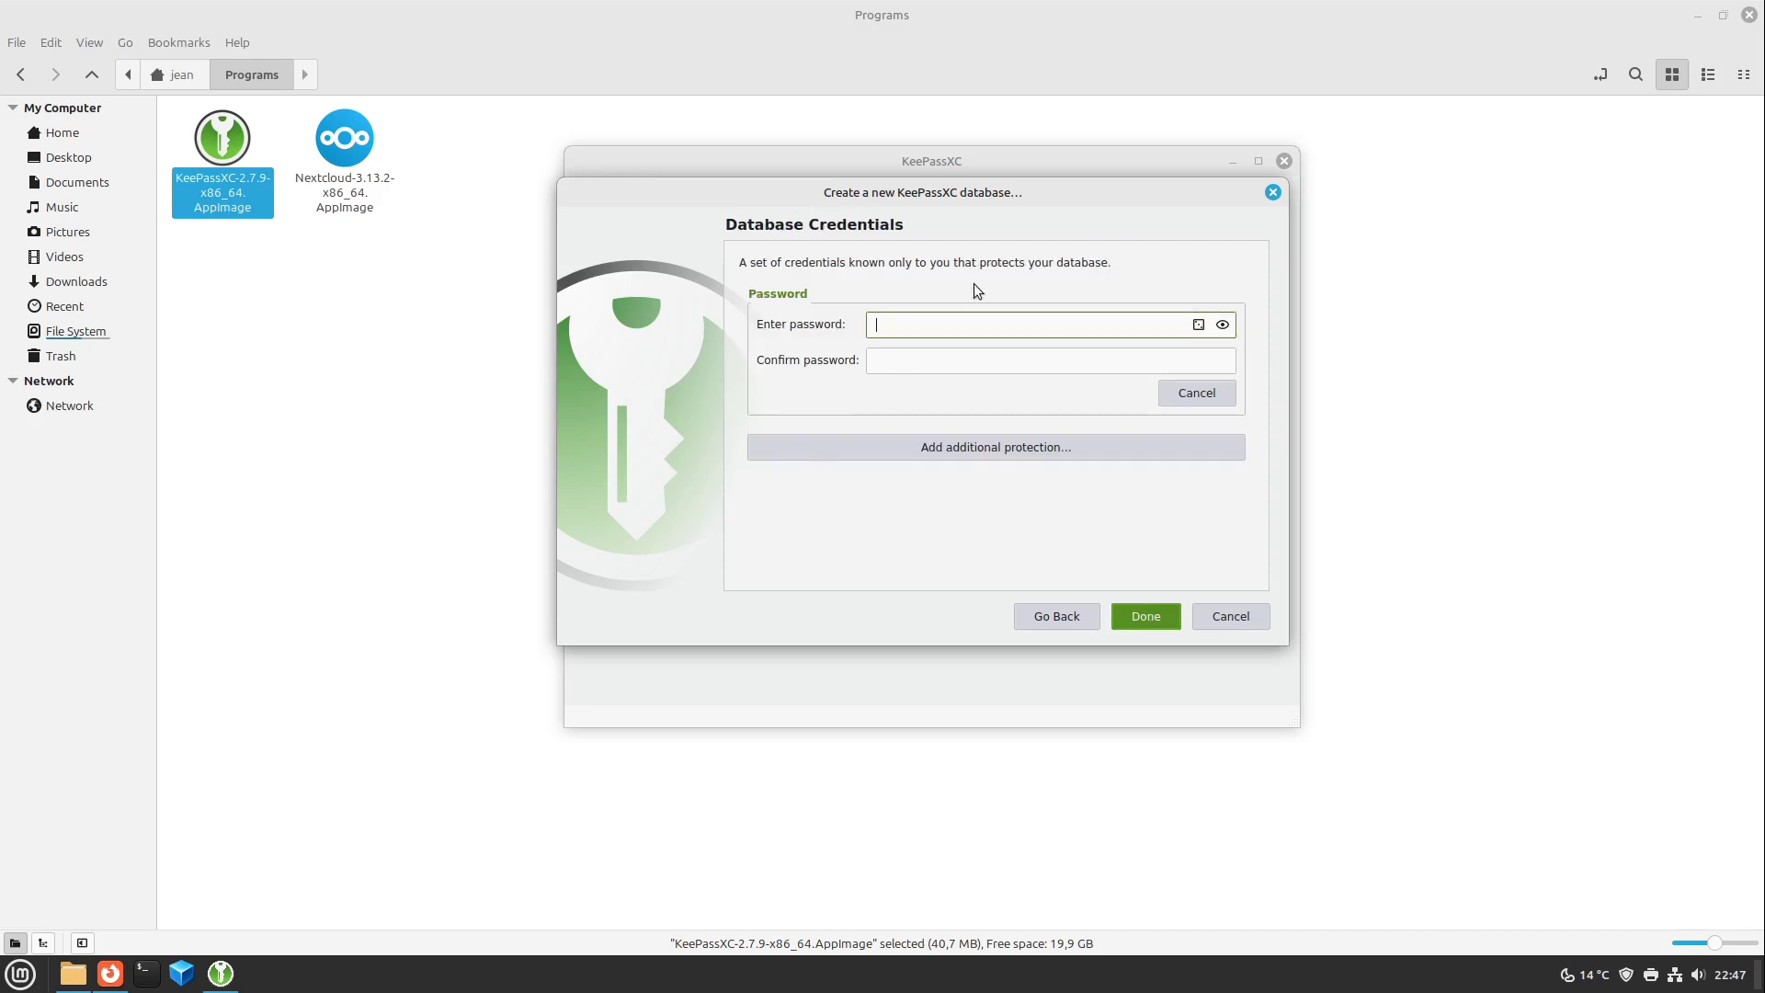
Step: Paste the database password into both the password and confirmation fields
key(ctrl+v)
click(974, 366)
key(ctrl+v)
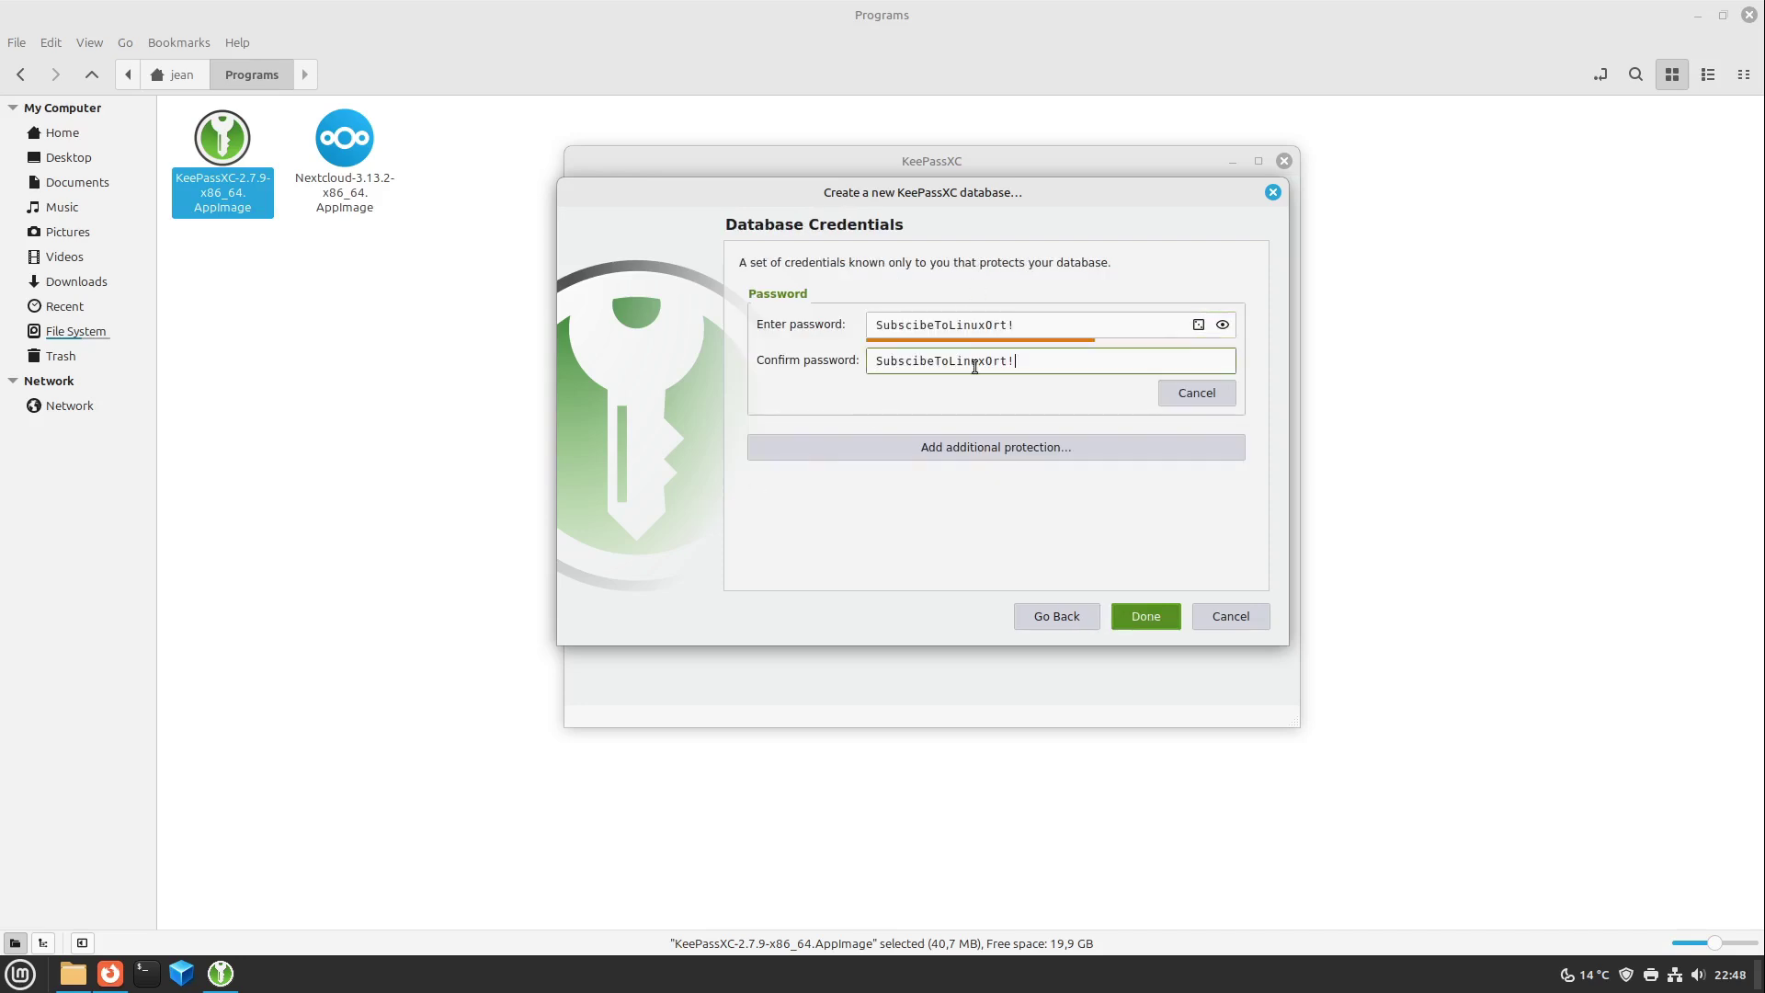
Step: Finish the database with the weak password accepted and save it as Passwords.kdbx in the Documents folder
click(1145, 616)
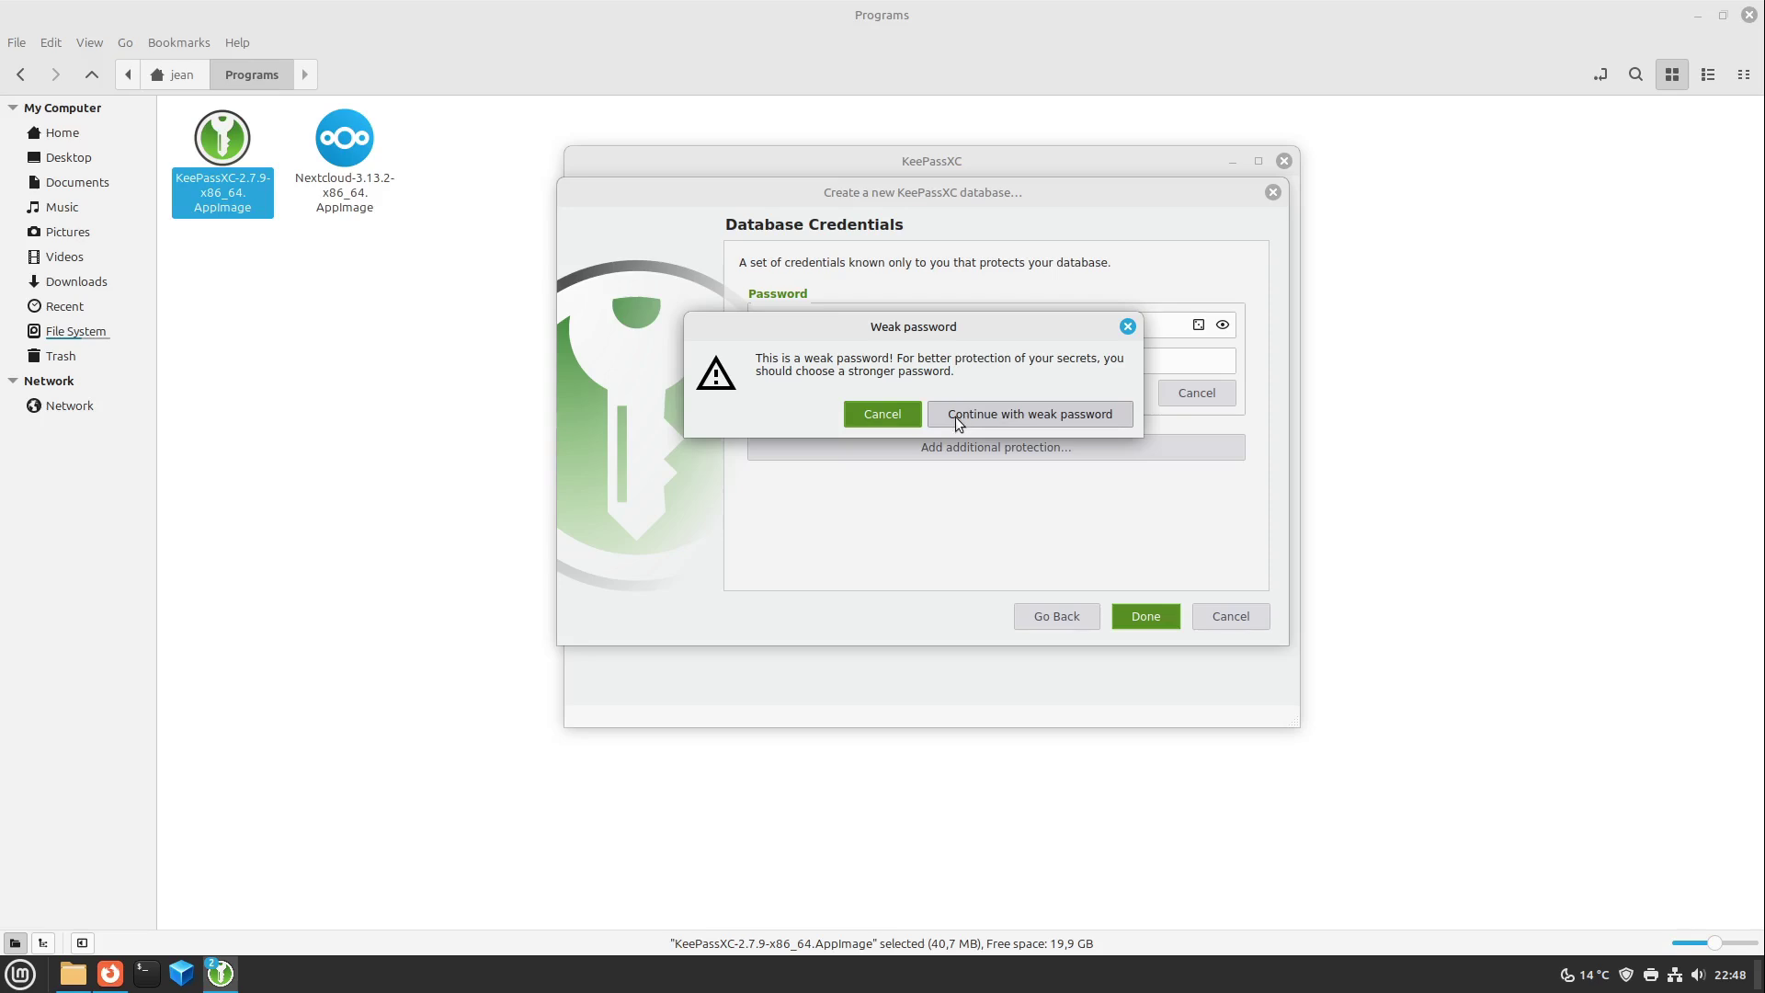
click(979, 421)
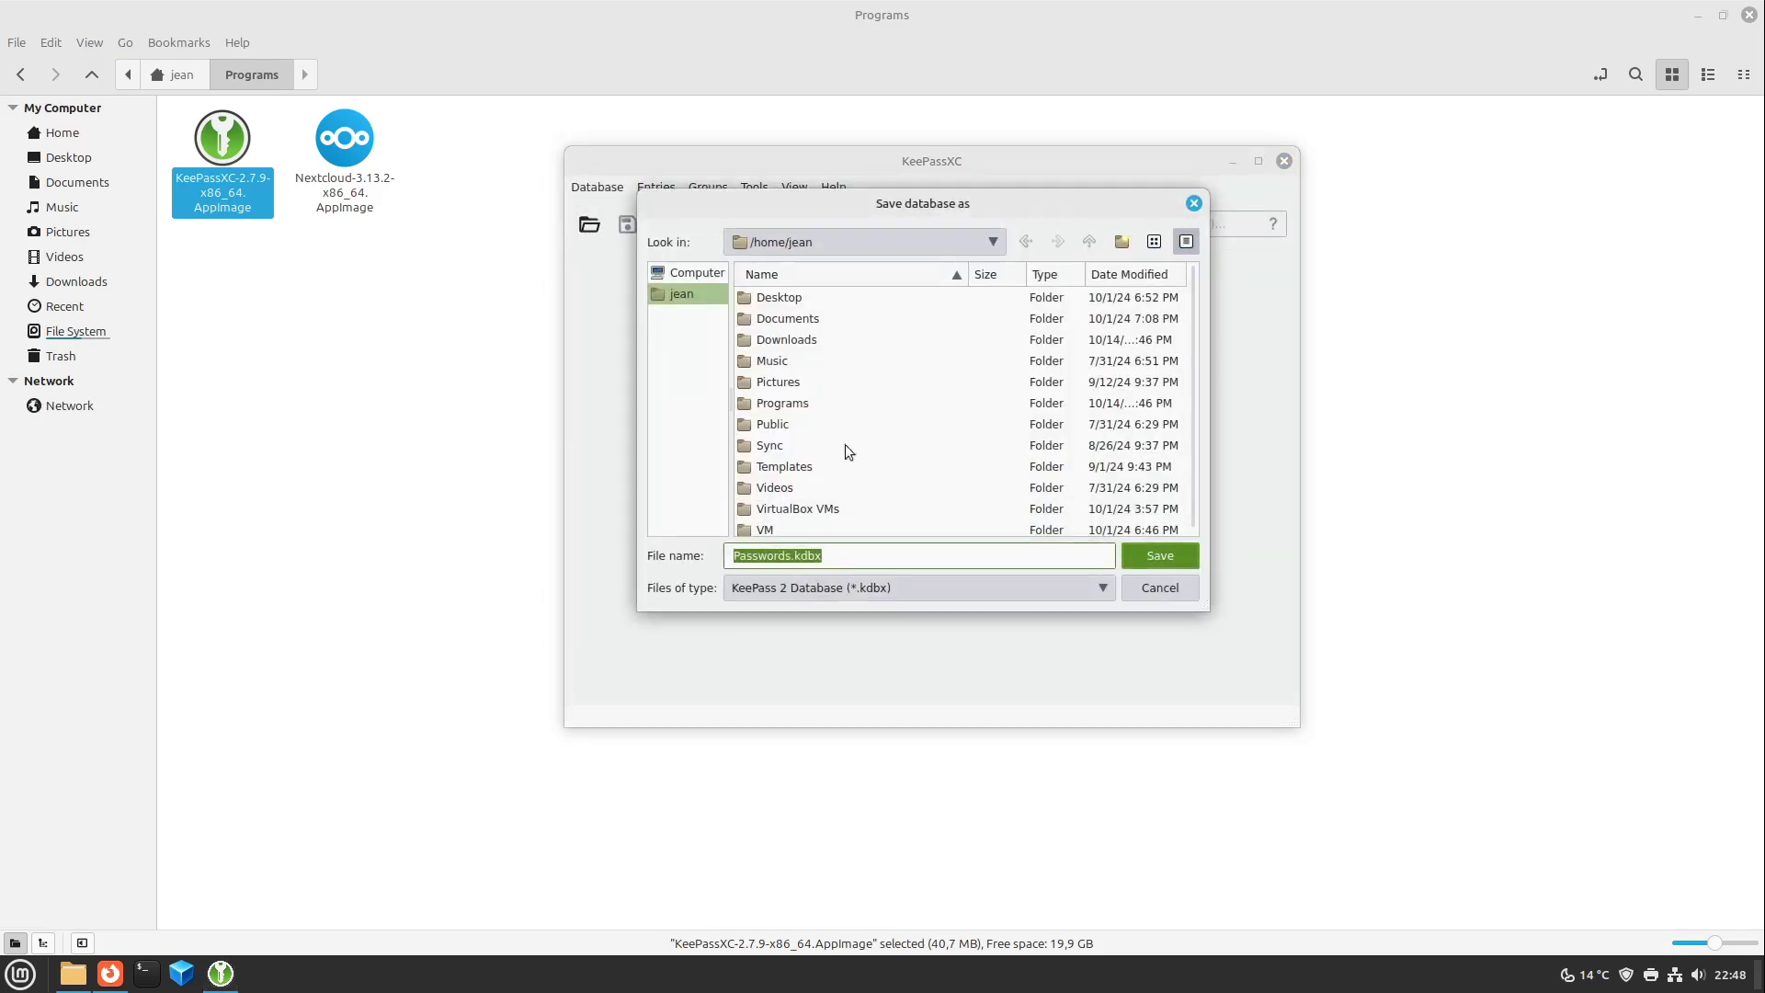
double_click(788, 319)
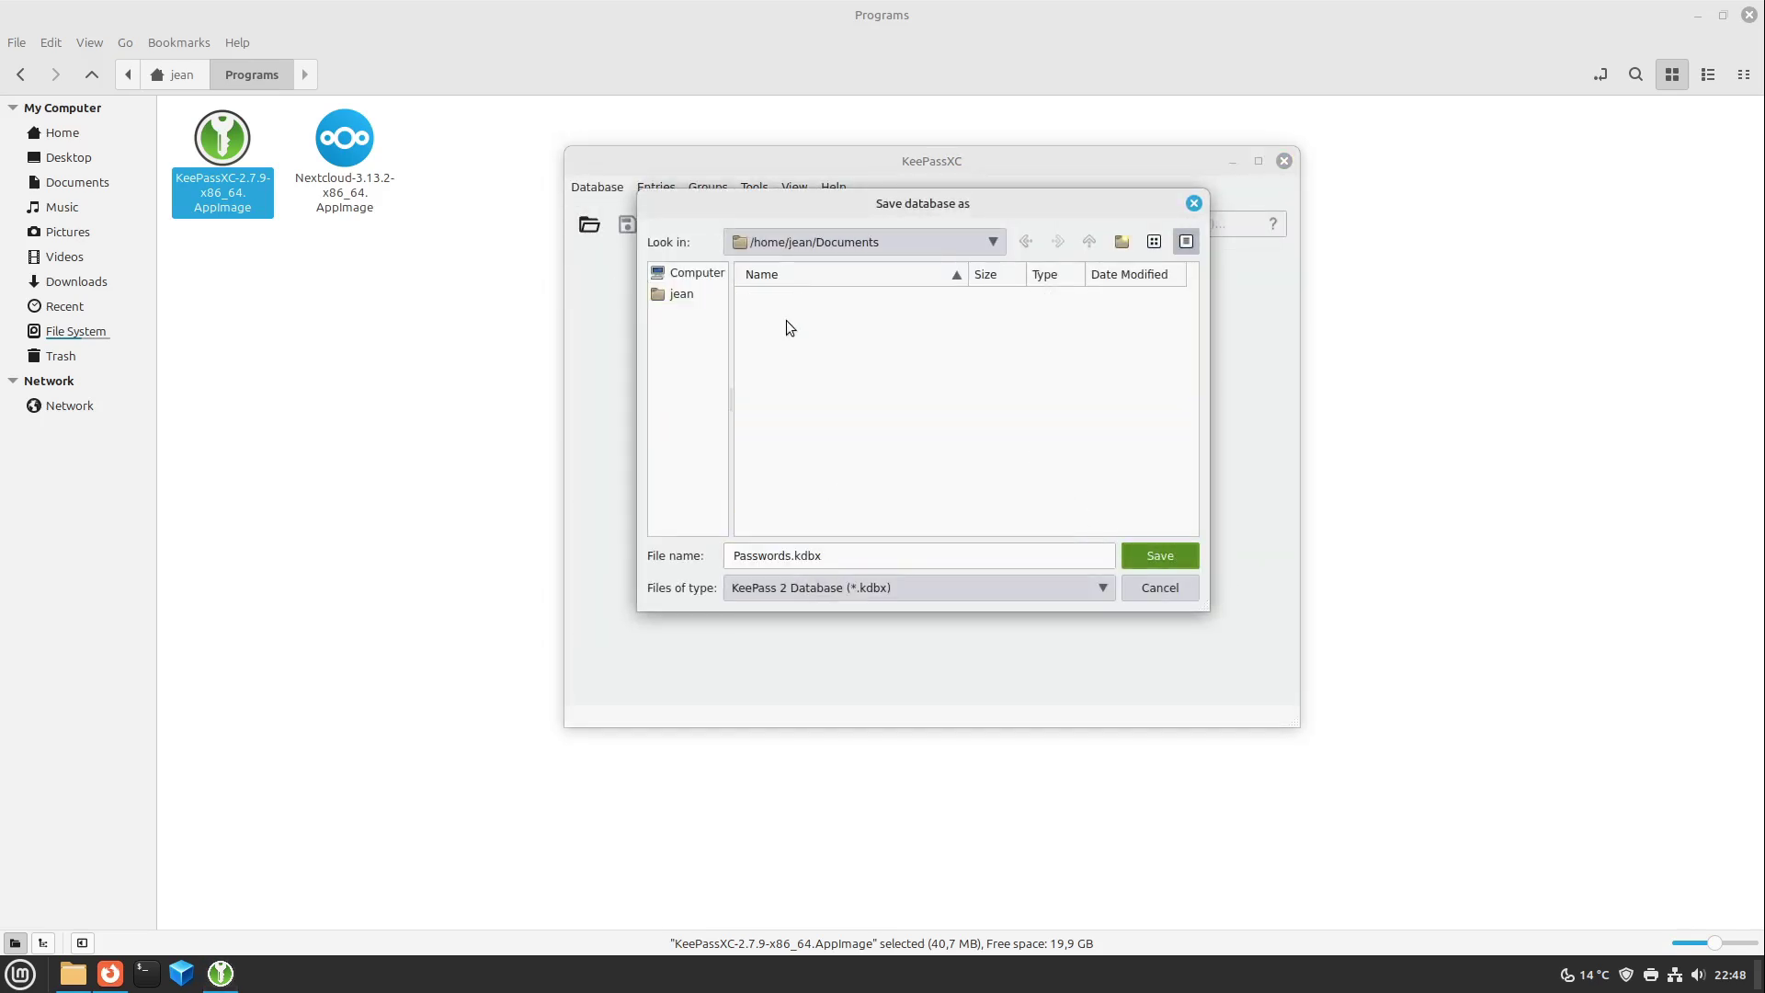
click(1163, 557)
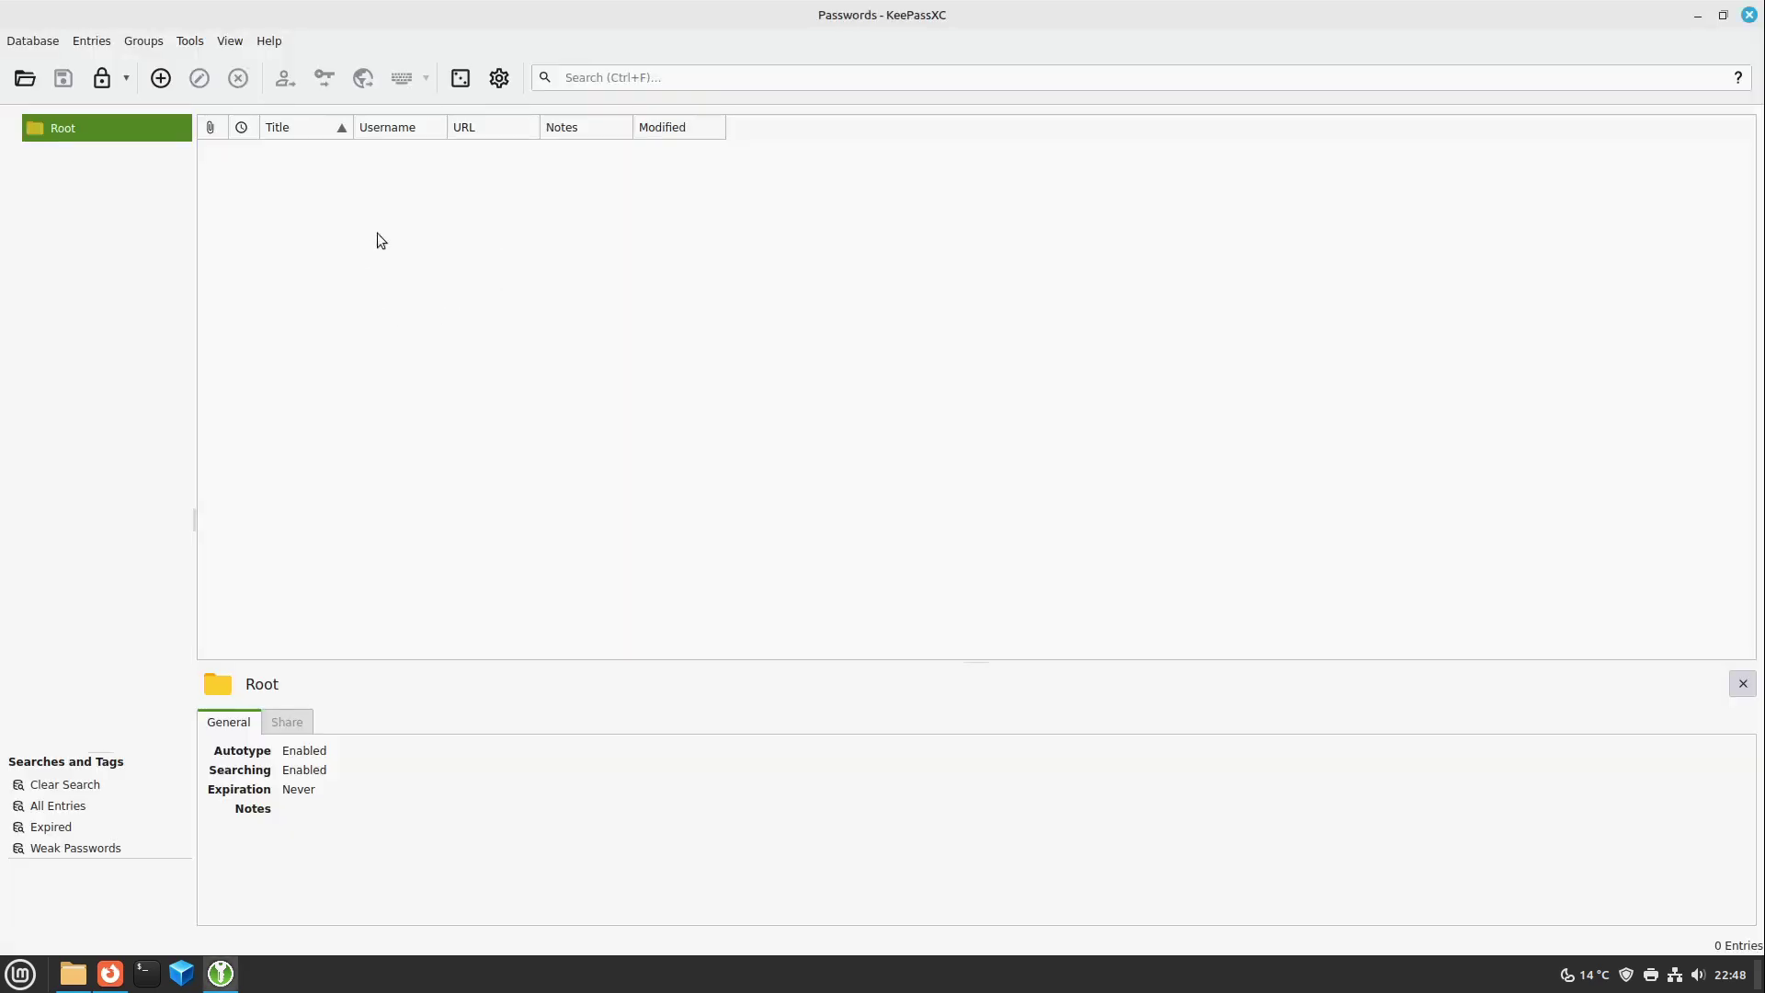
Step: Enable browser integration for Firefox in the application settings and save the change
click(499, 83)
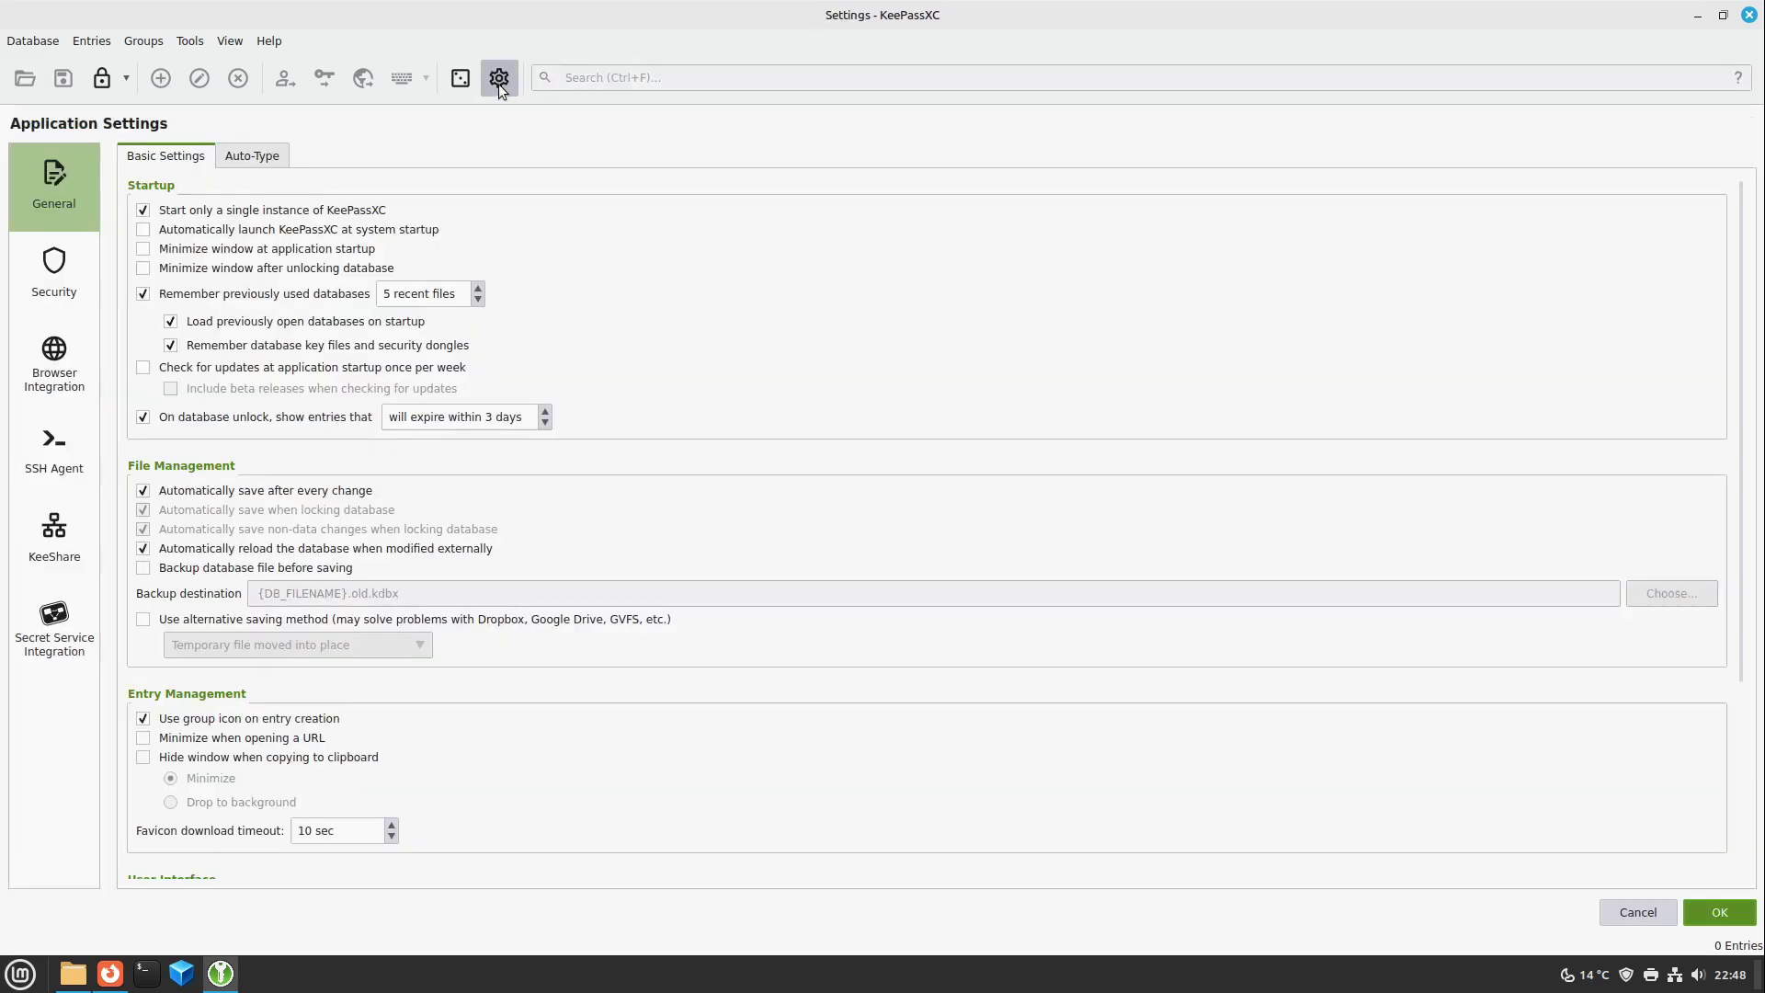
click(47, 366)
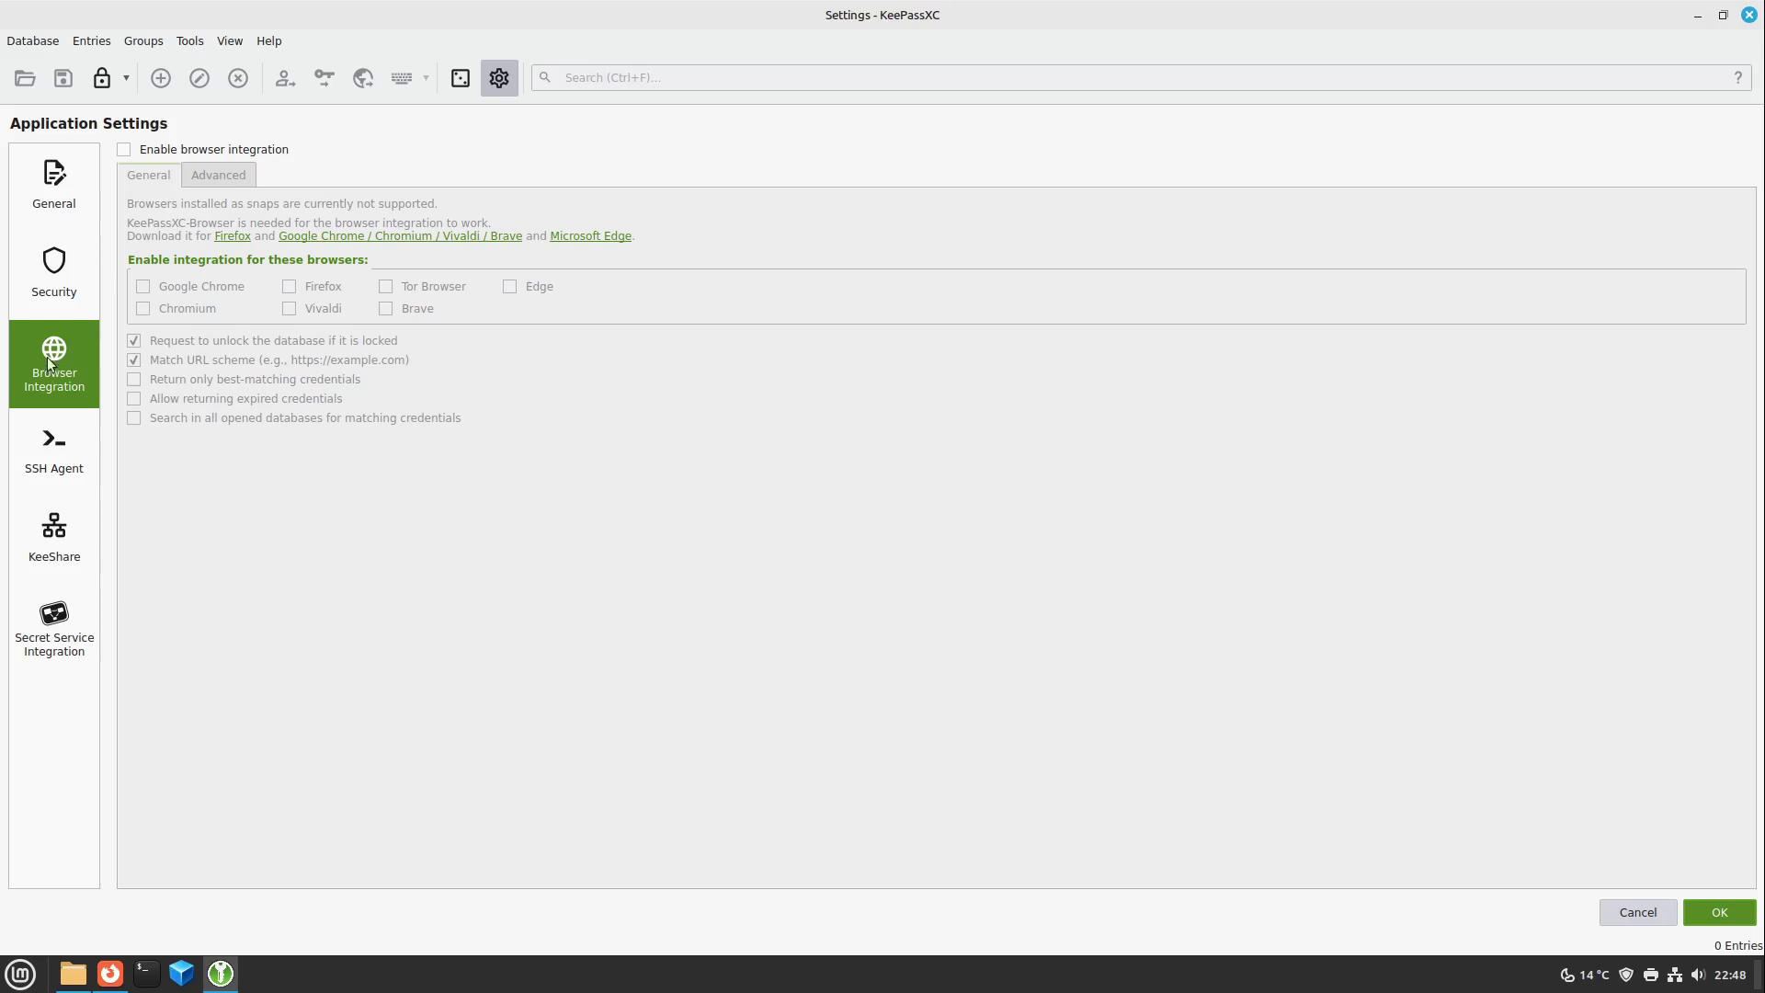
click(125, 150)
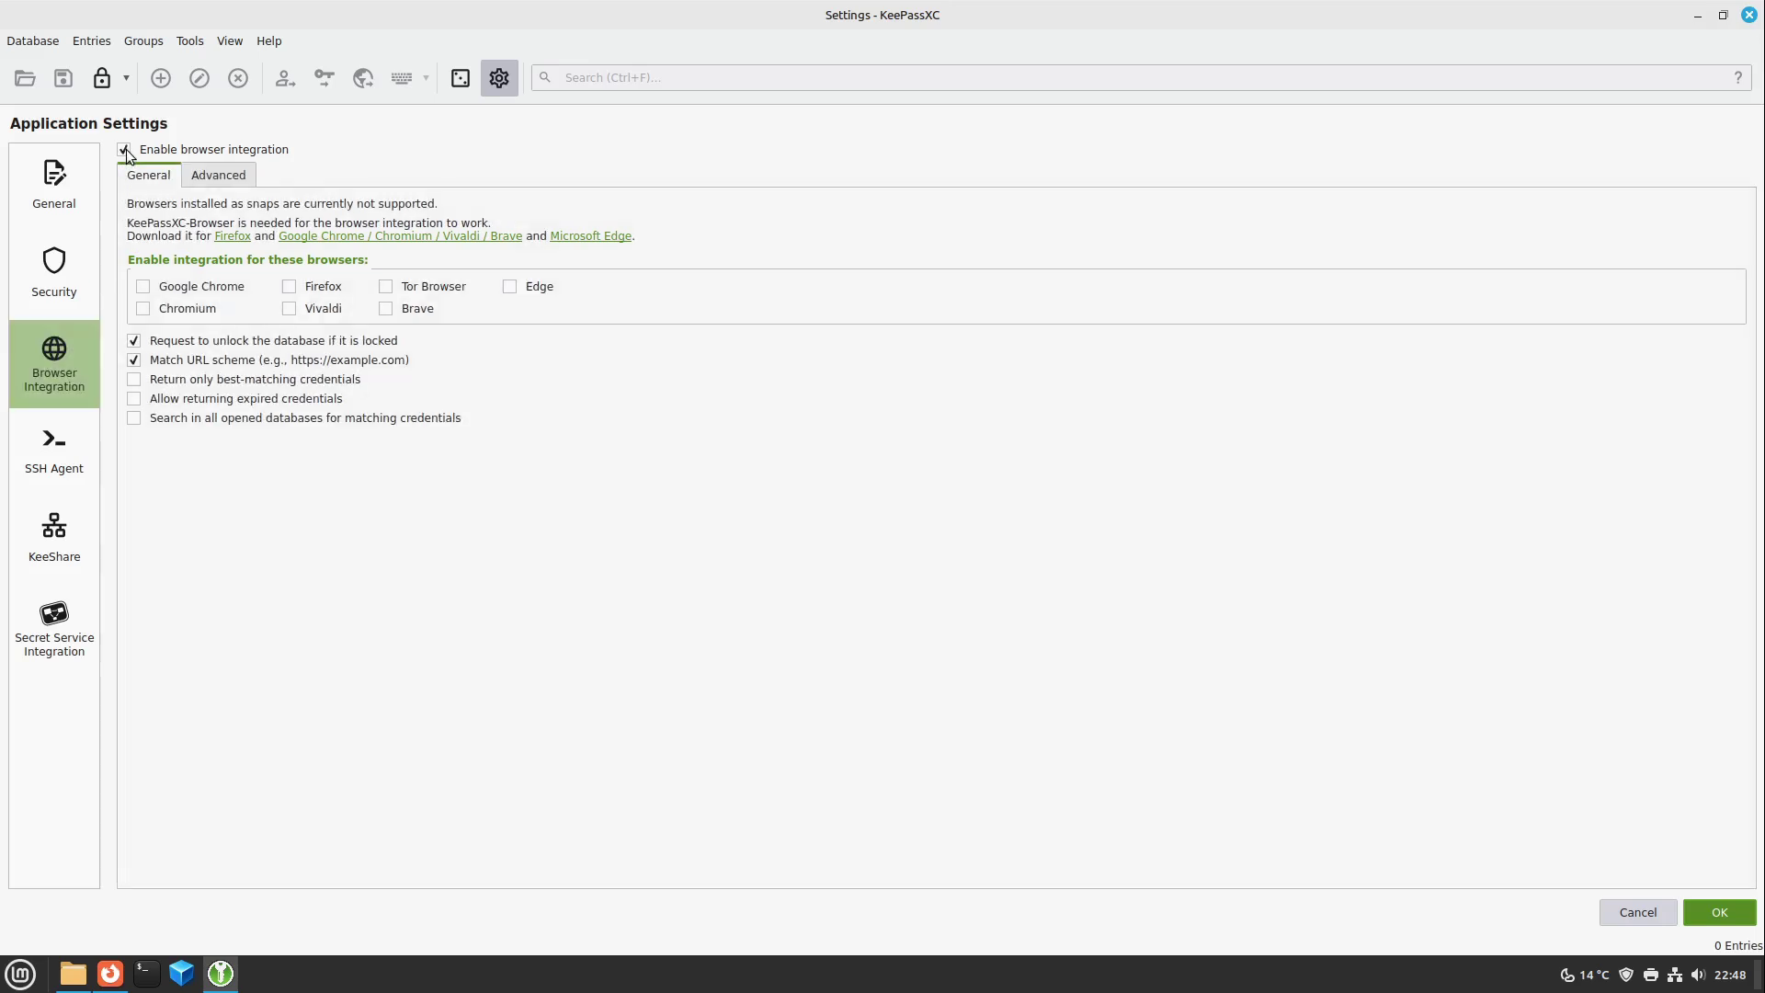
click(290, 291)
click(1719, 915)
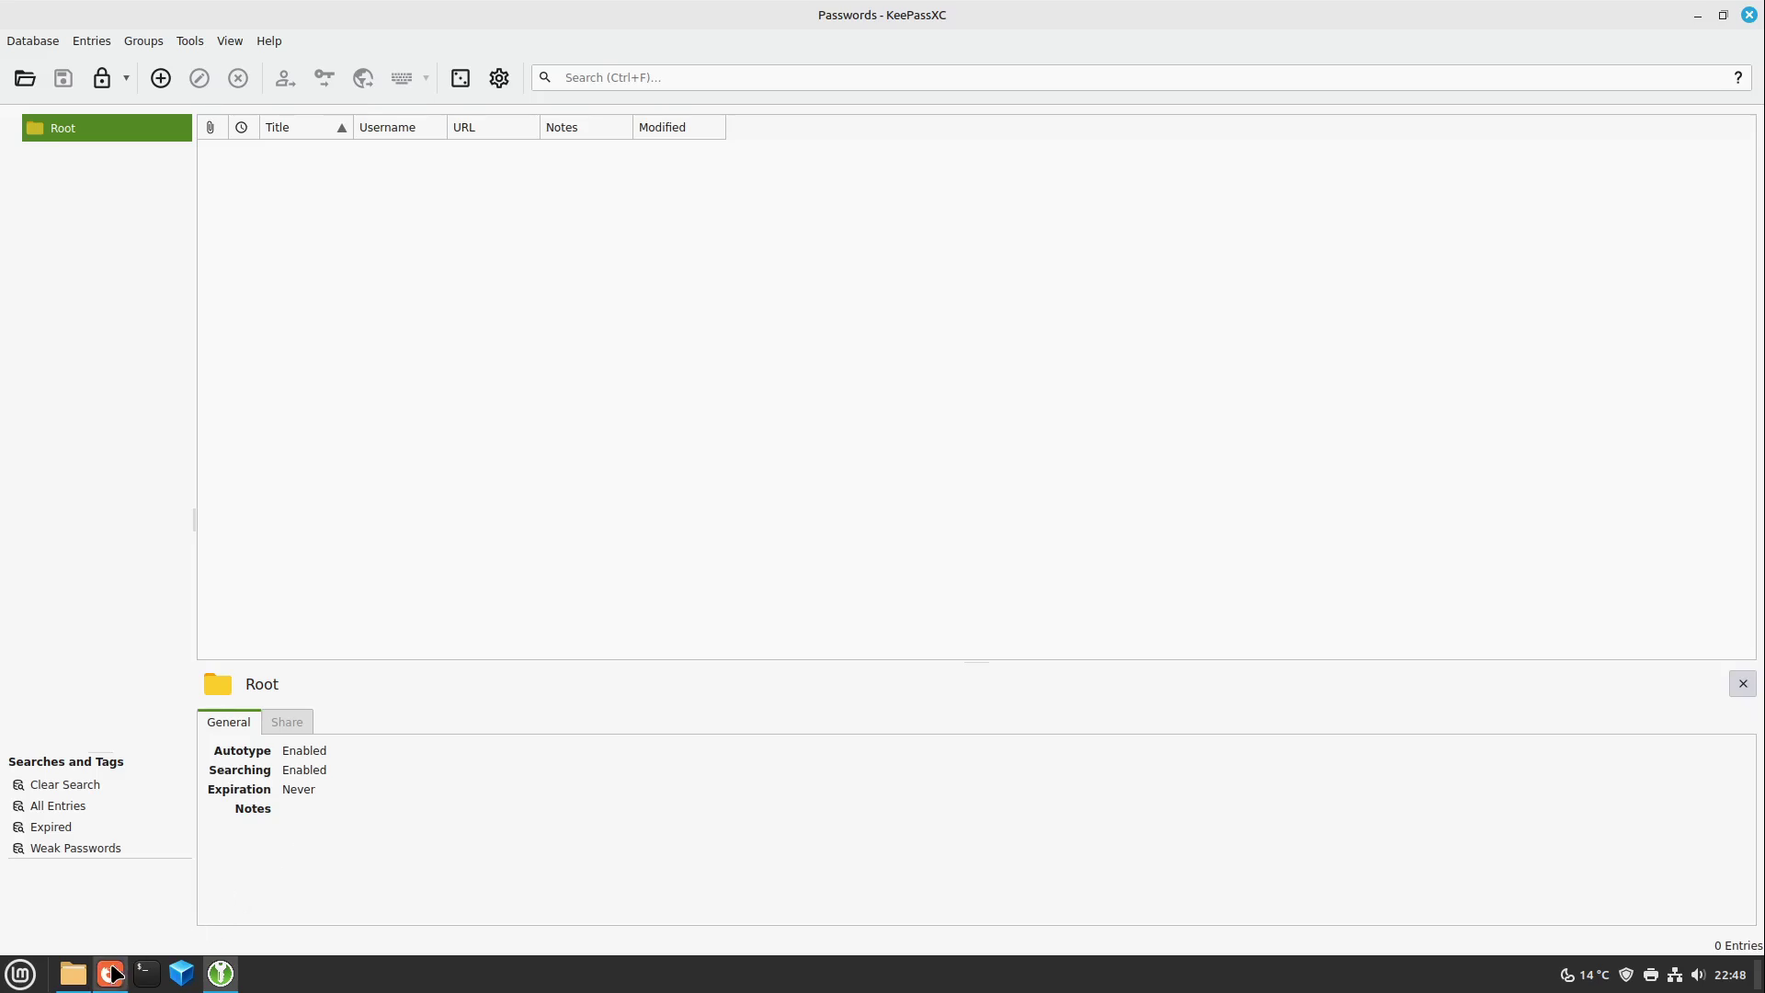
Step: Switch to Firefox and pin the KeePassXC-Browser extension to the toolbar
mouse_move(111, 974)
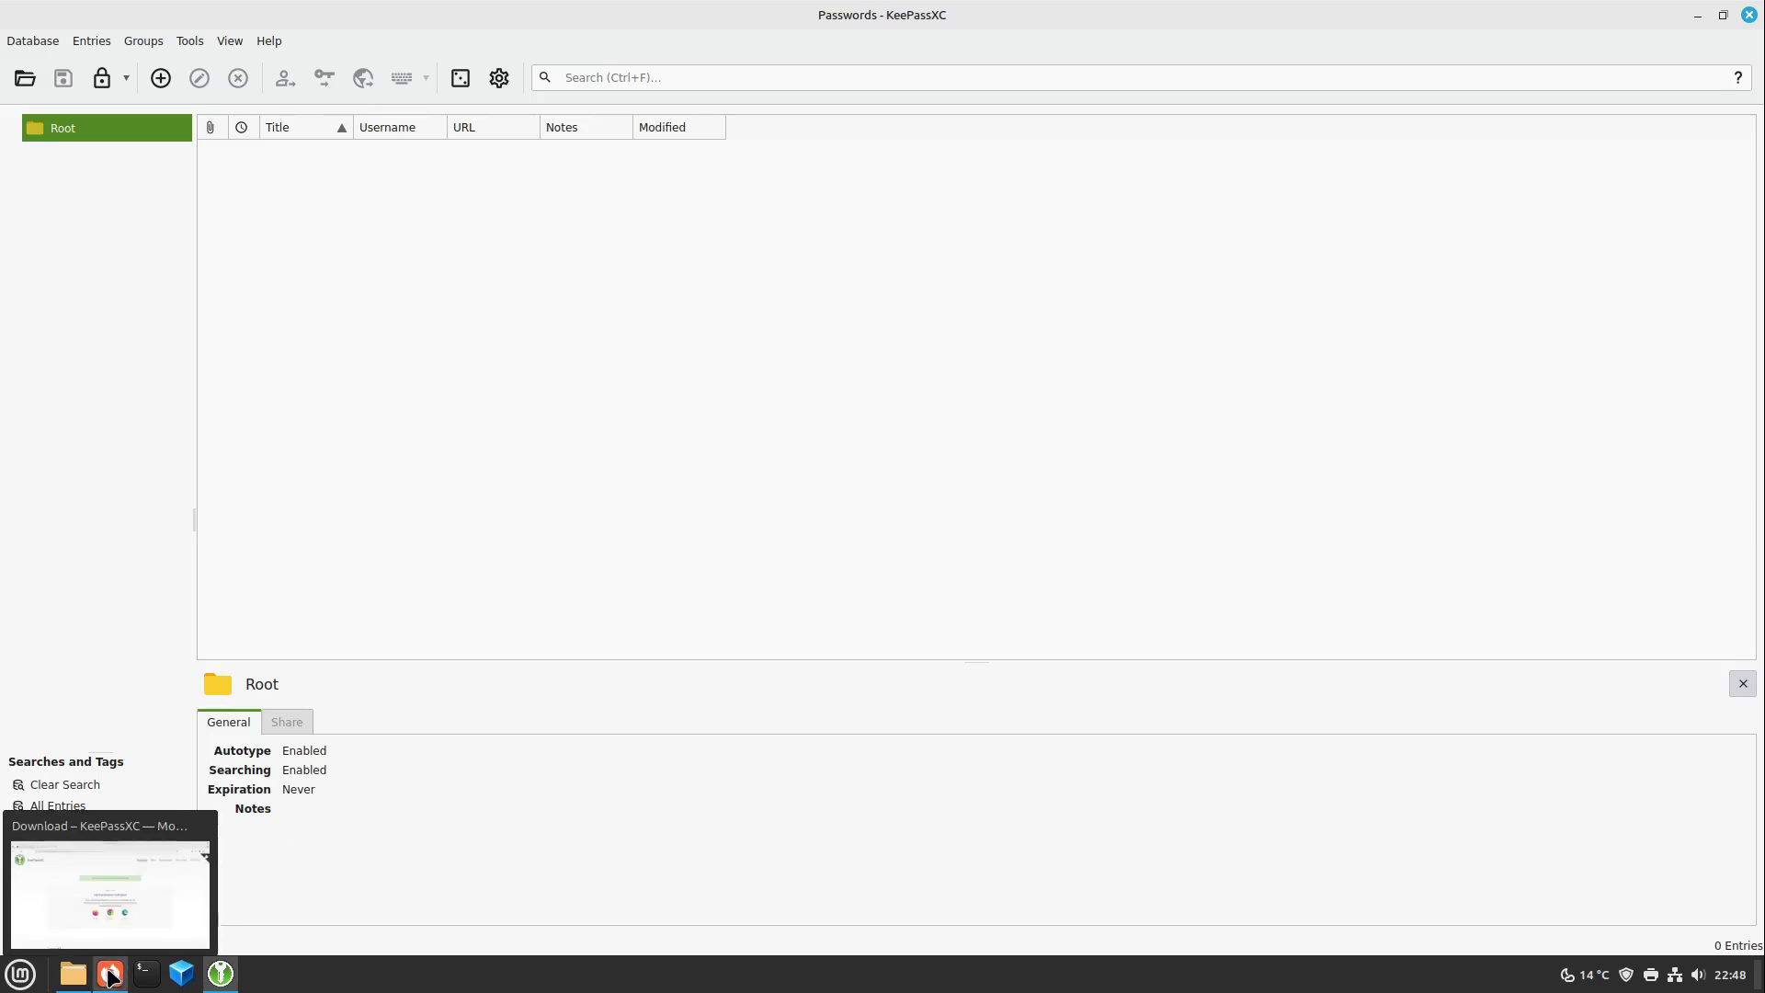
click(110, 975)
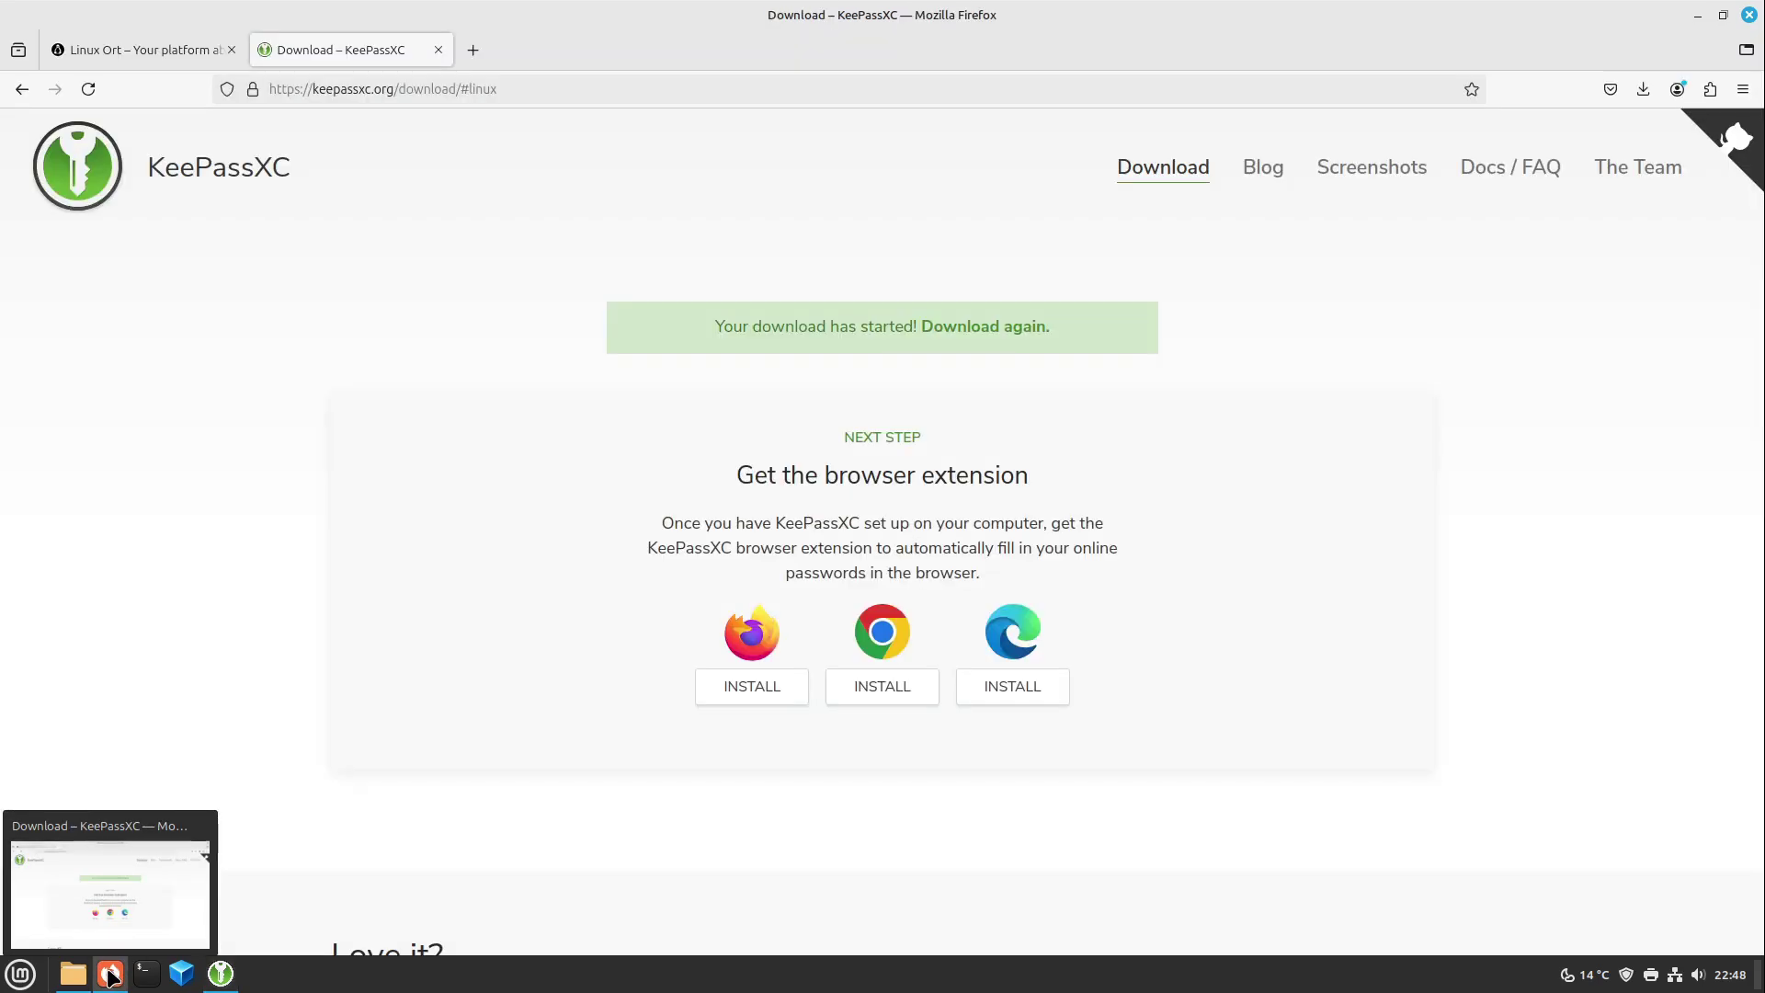
click(1710, 89)
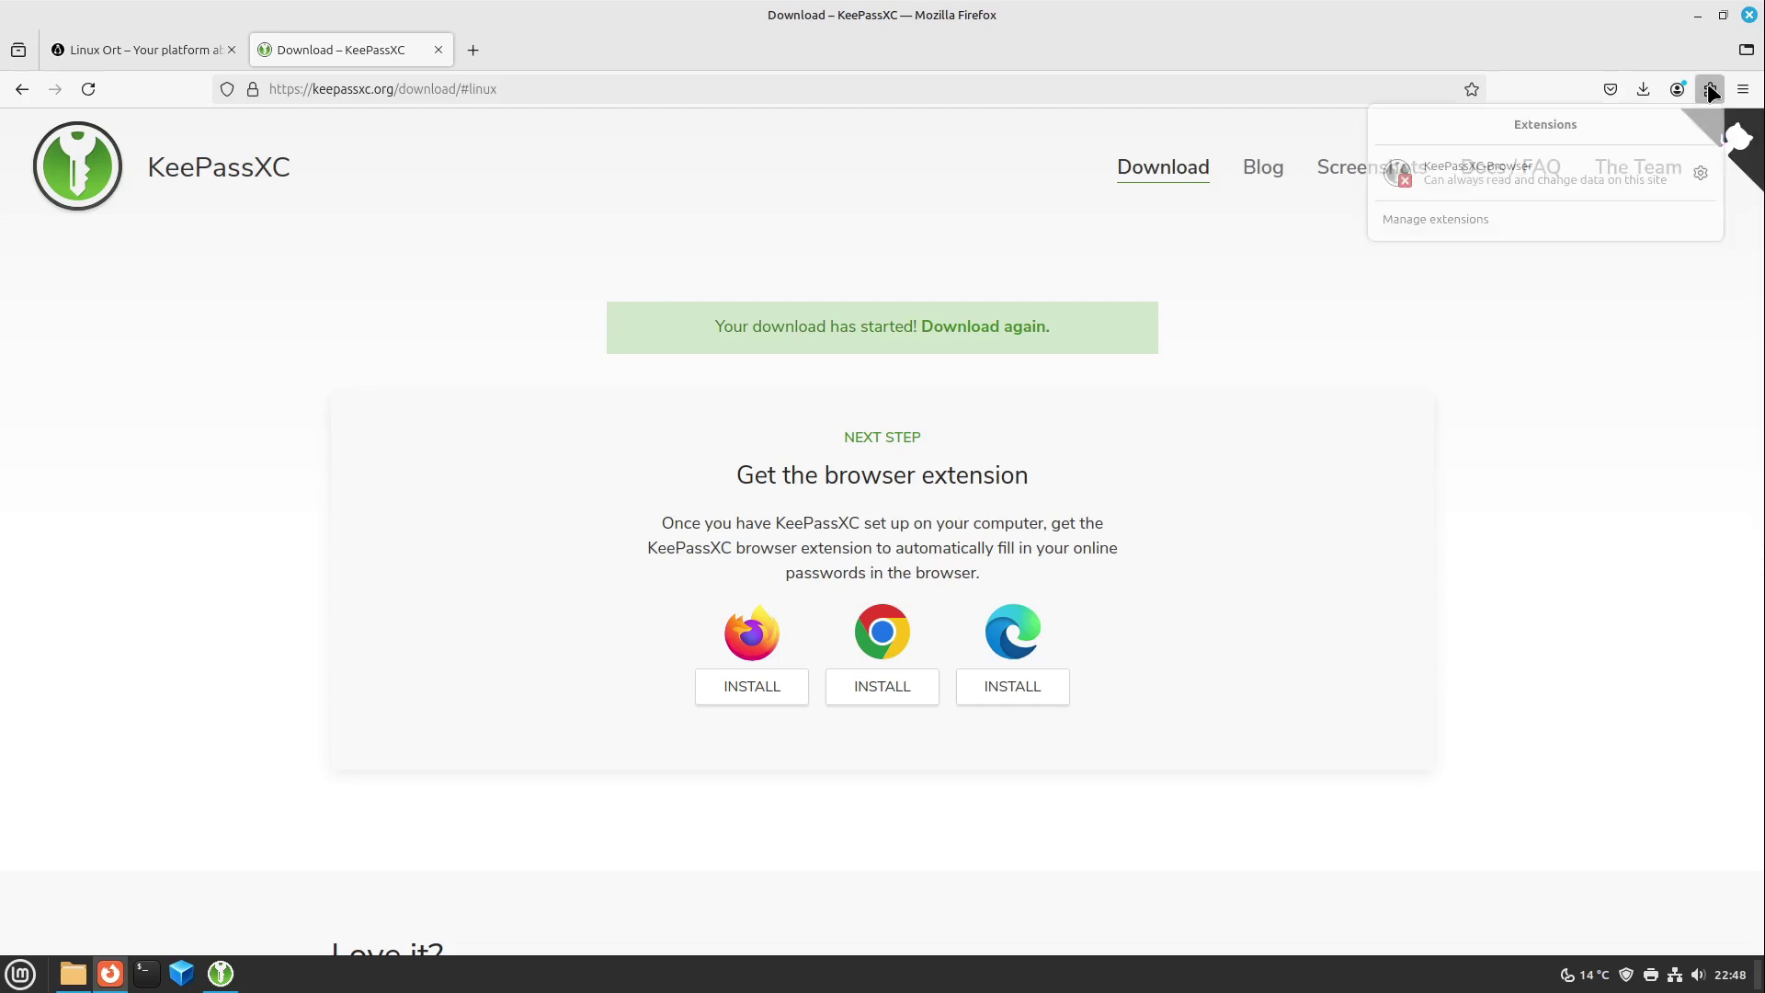
click(1709, 91)
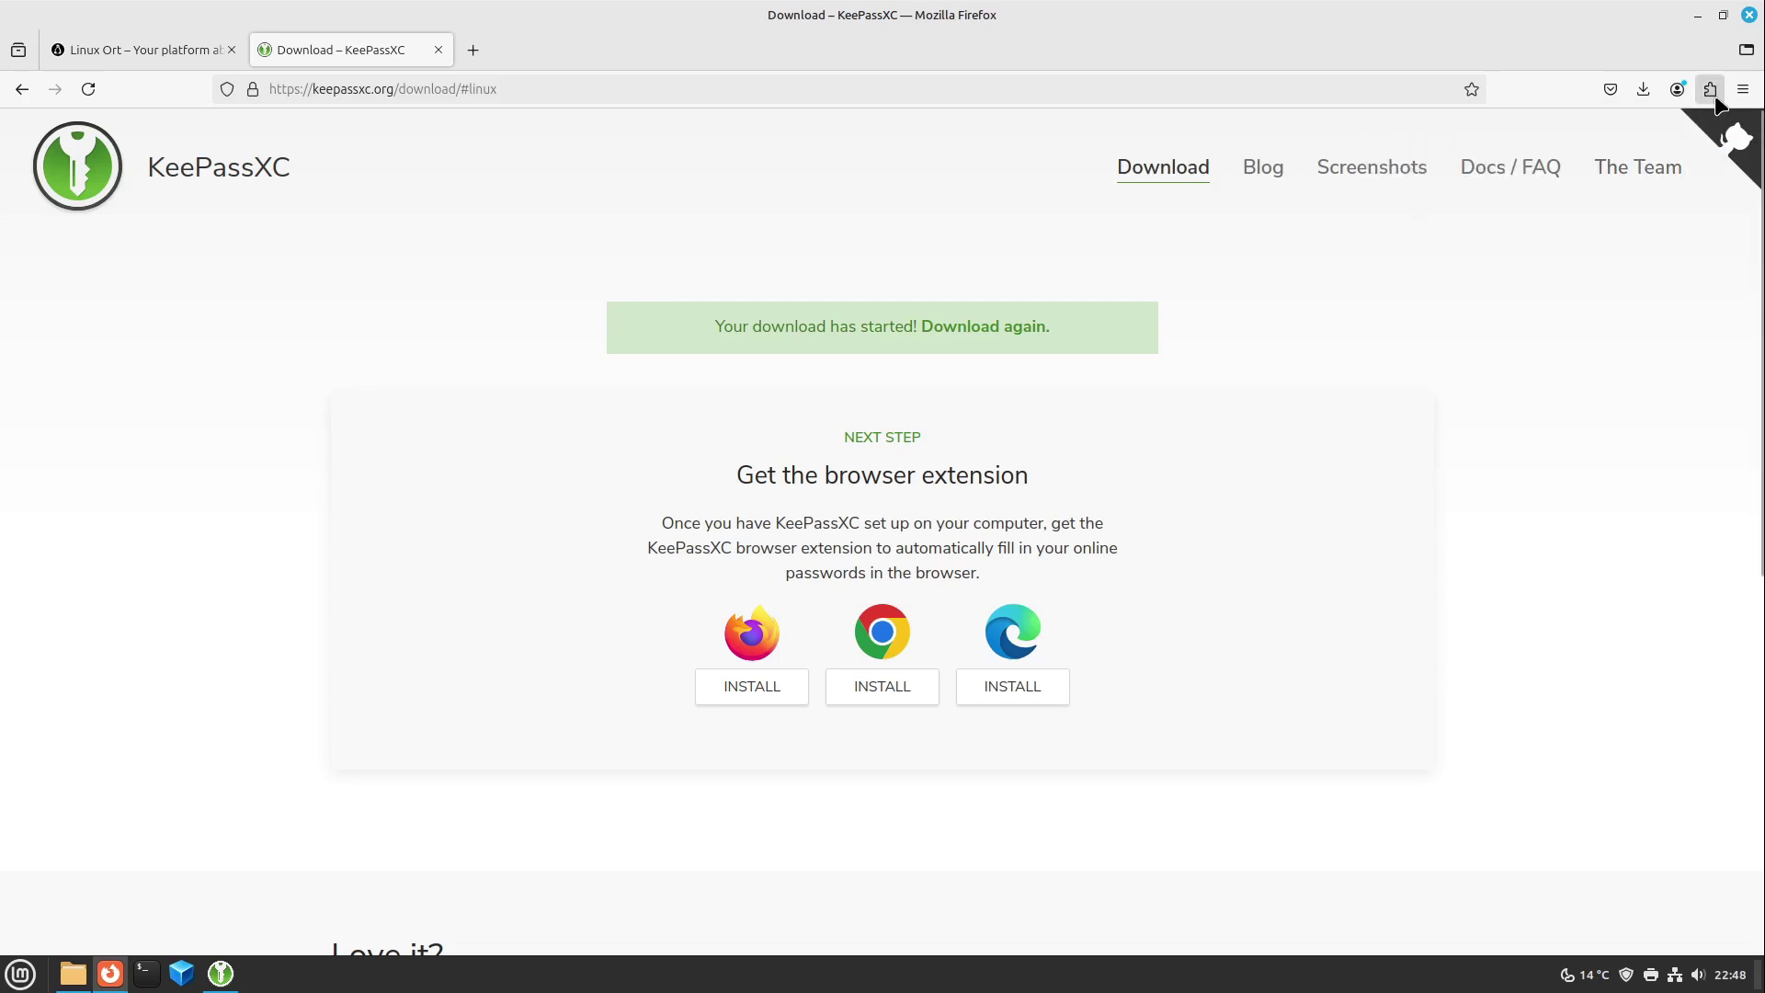
click(1709, 90)
click(1700, 175)
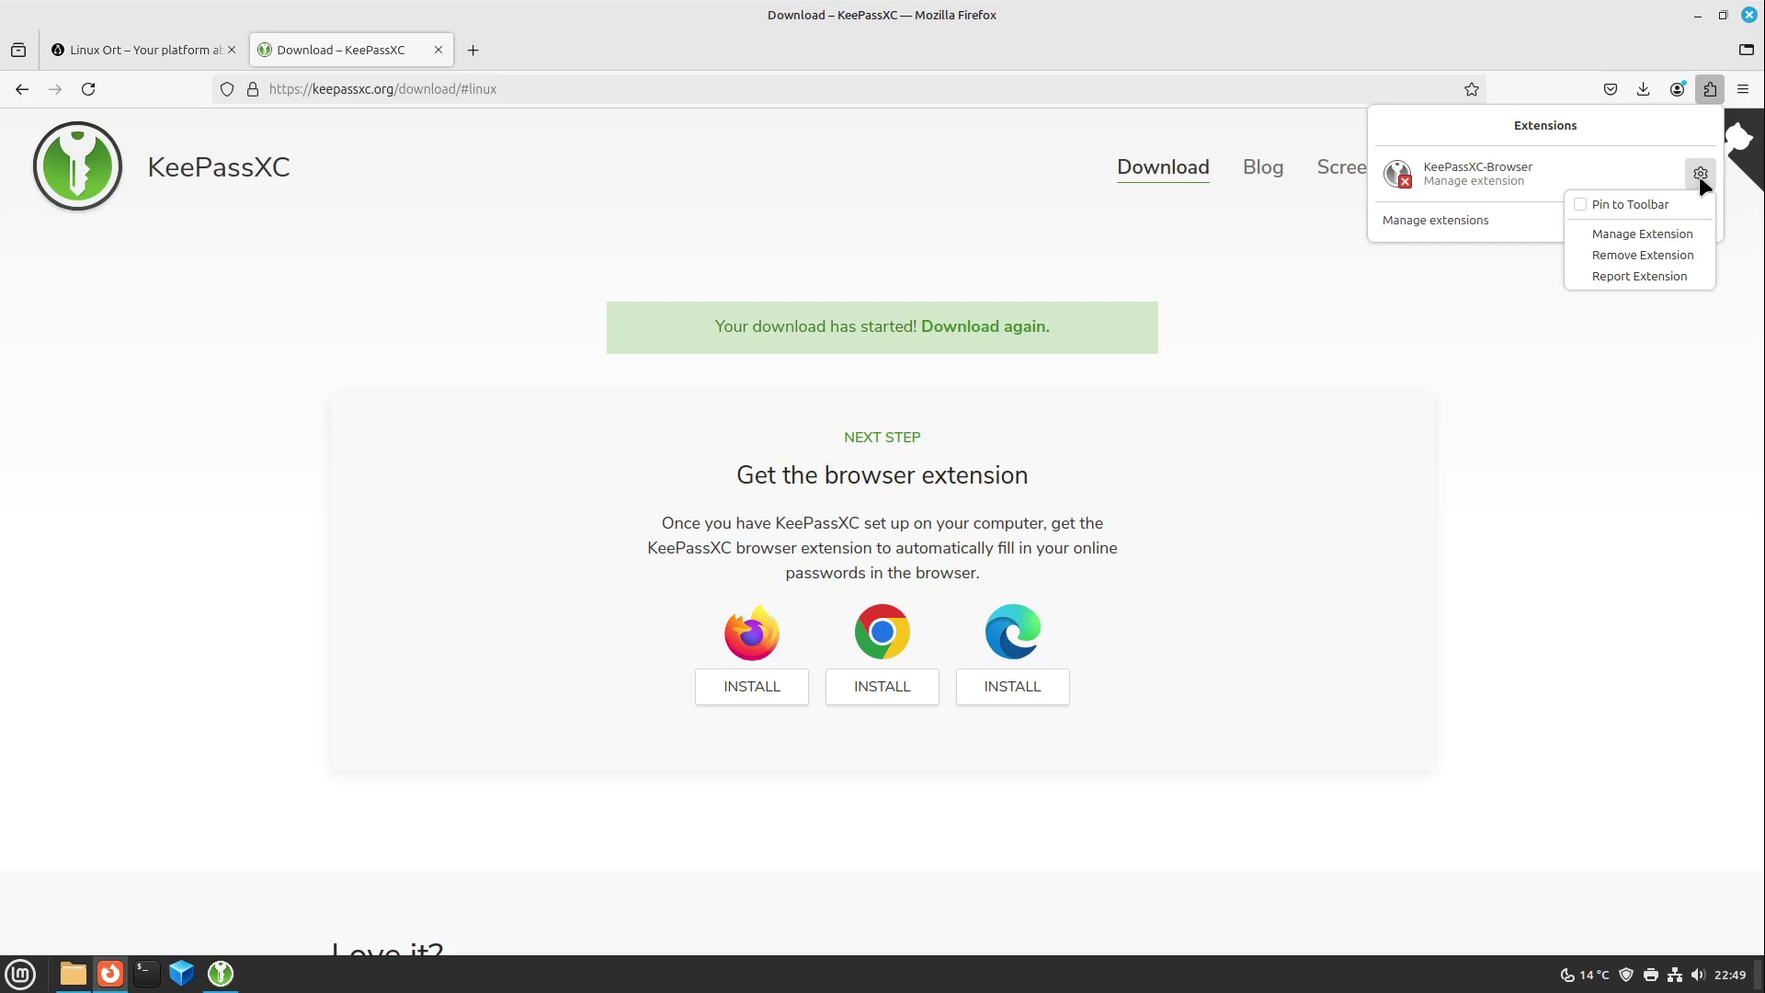
click(1636, 202)
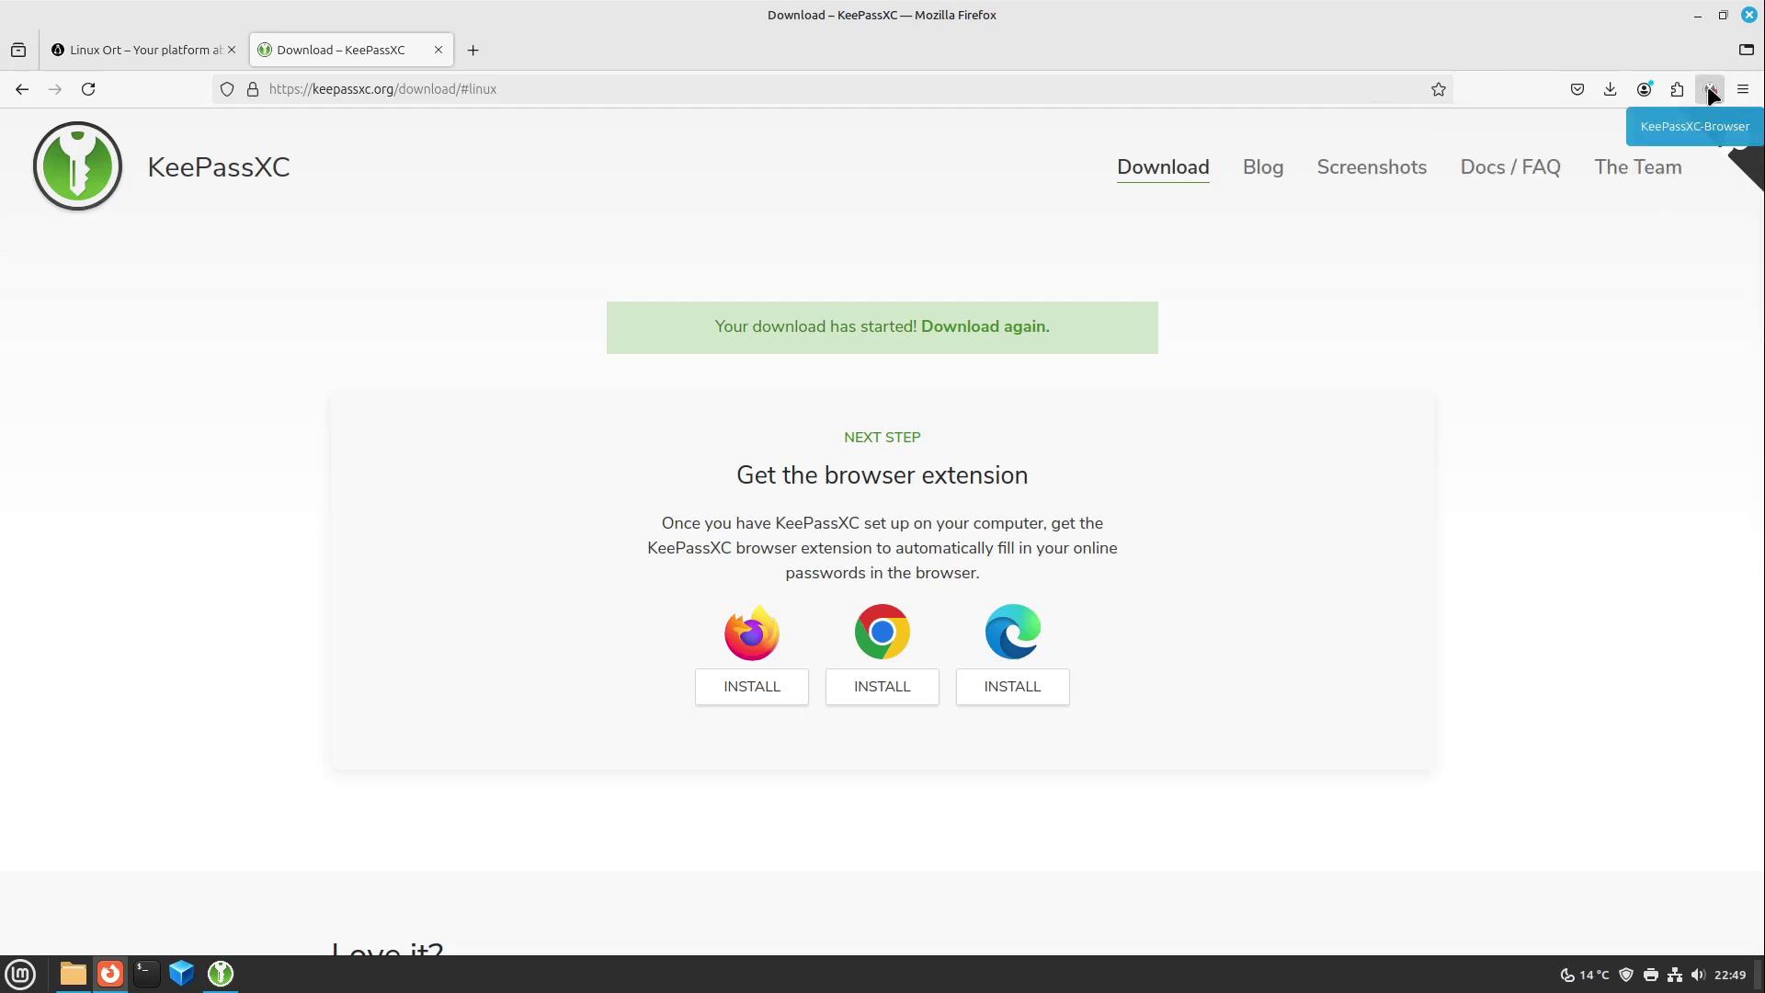
Step: Reconnect the KeePassXC-Browser extension to KeePassXC, allow access to the Passwords database under the name firefox, and return to Firefox
click(1708, 88)
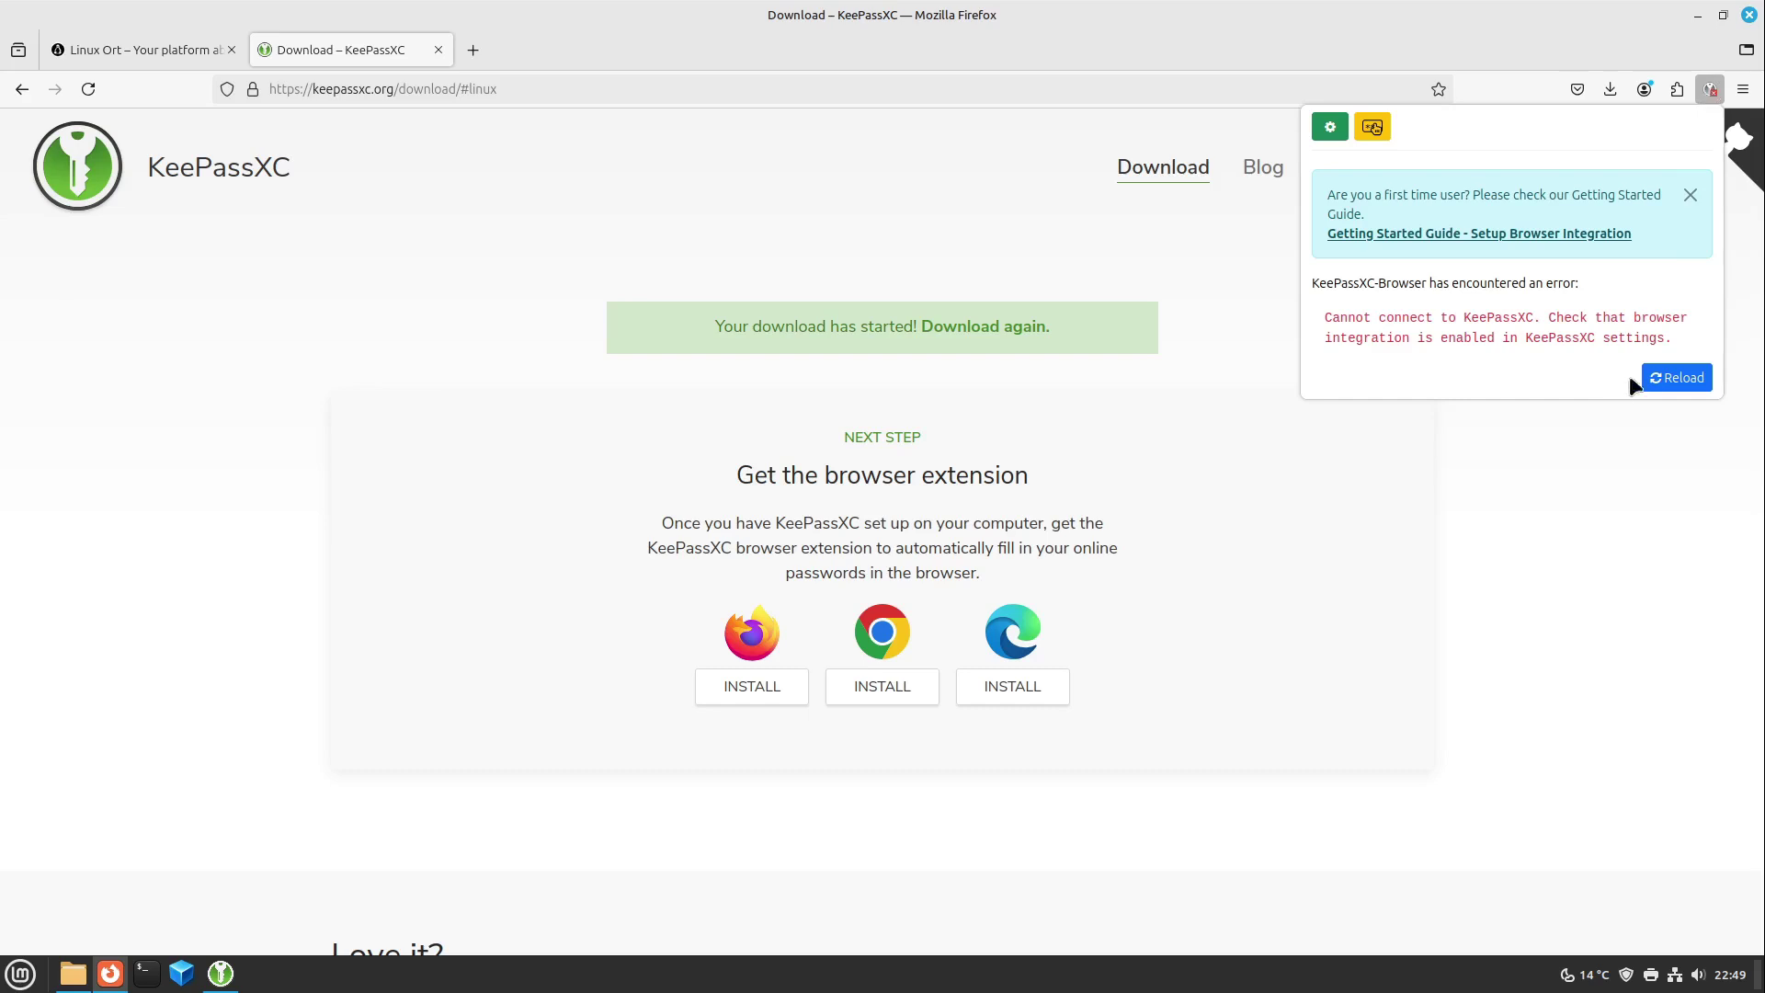
click(1659, 382)
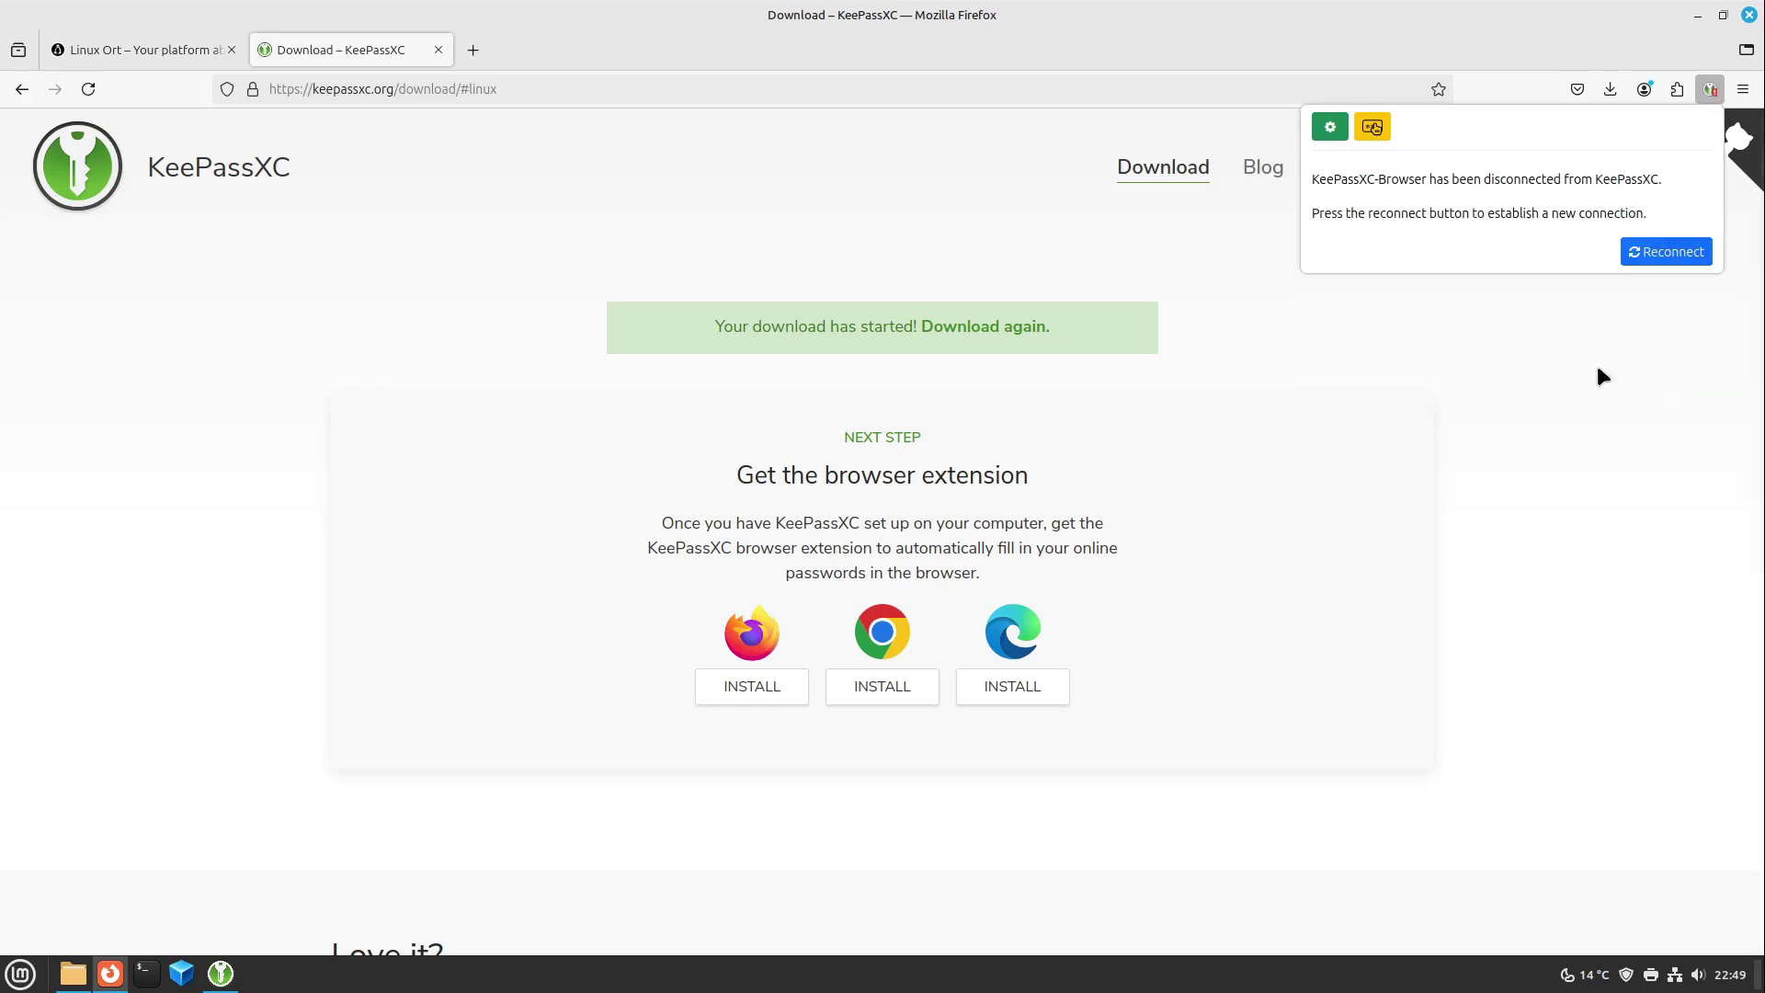
click(1659, 252)
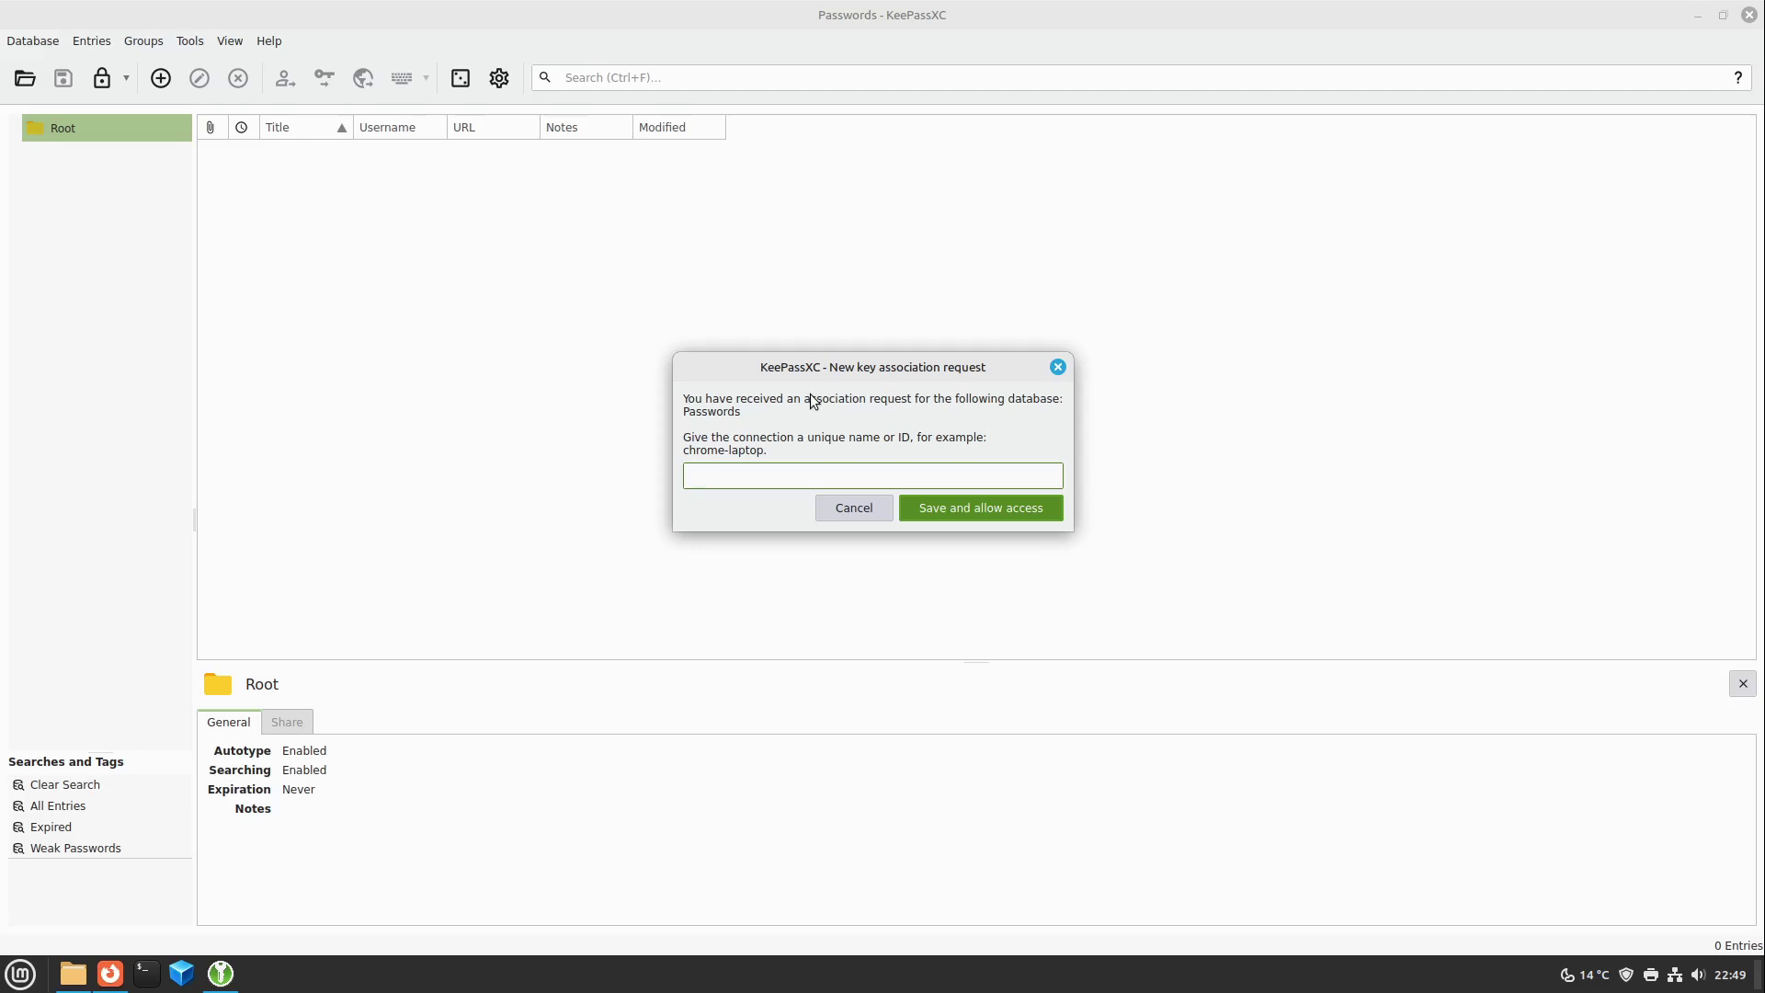
key(alt+Tab)
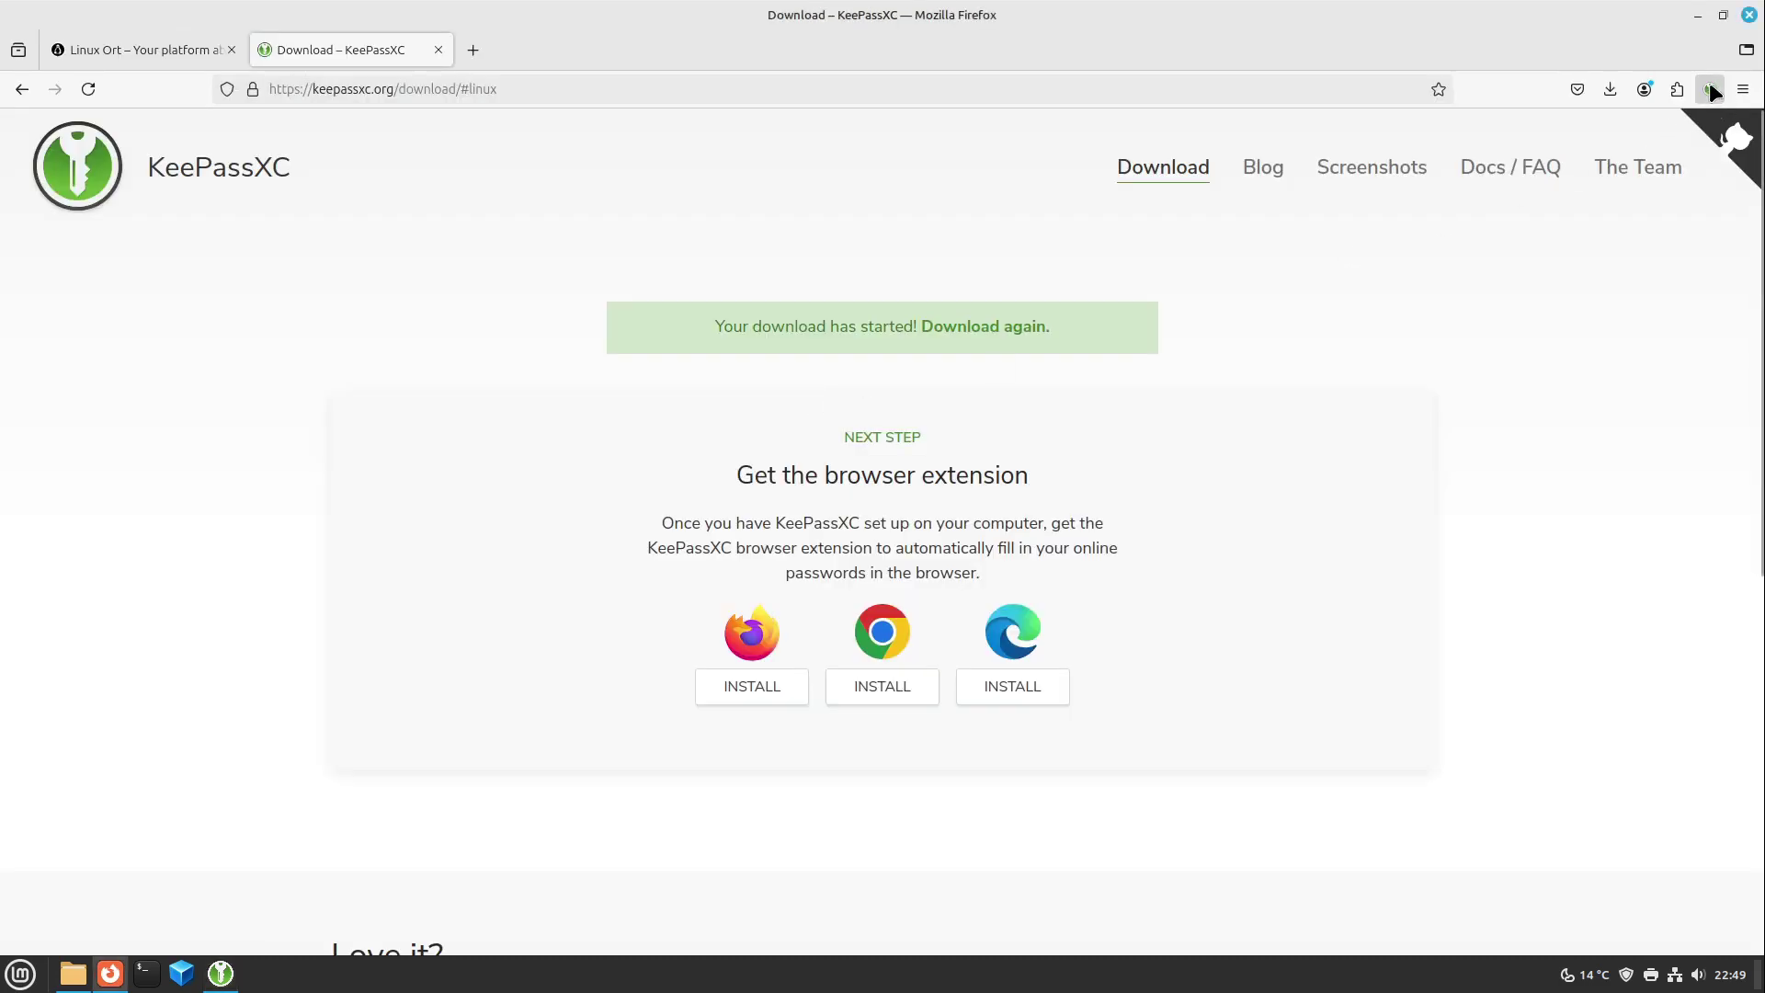
Step: Enable passkeys in the KeePassXC-Browser extension's general settings and close the settings page
click(1709, 90)
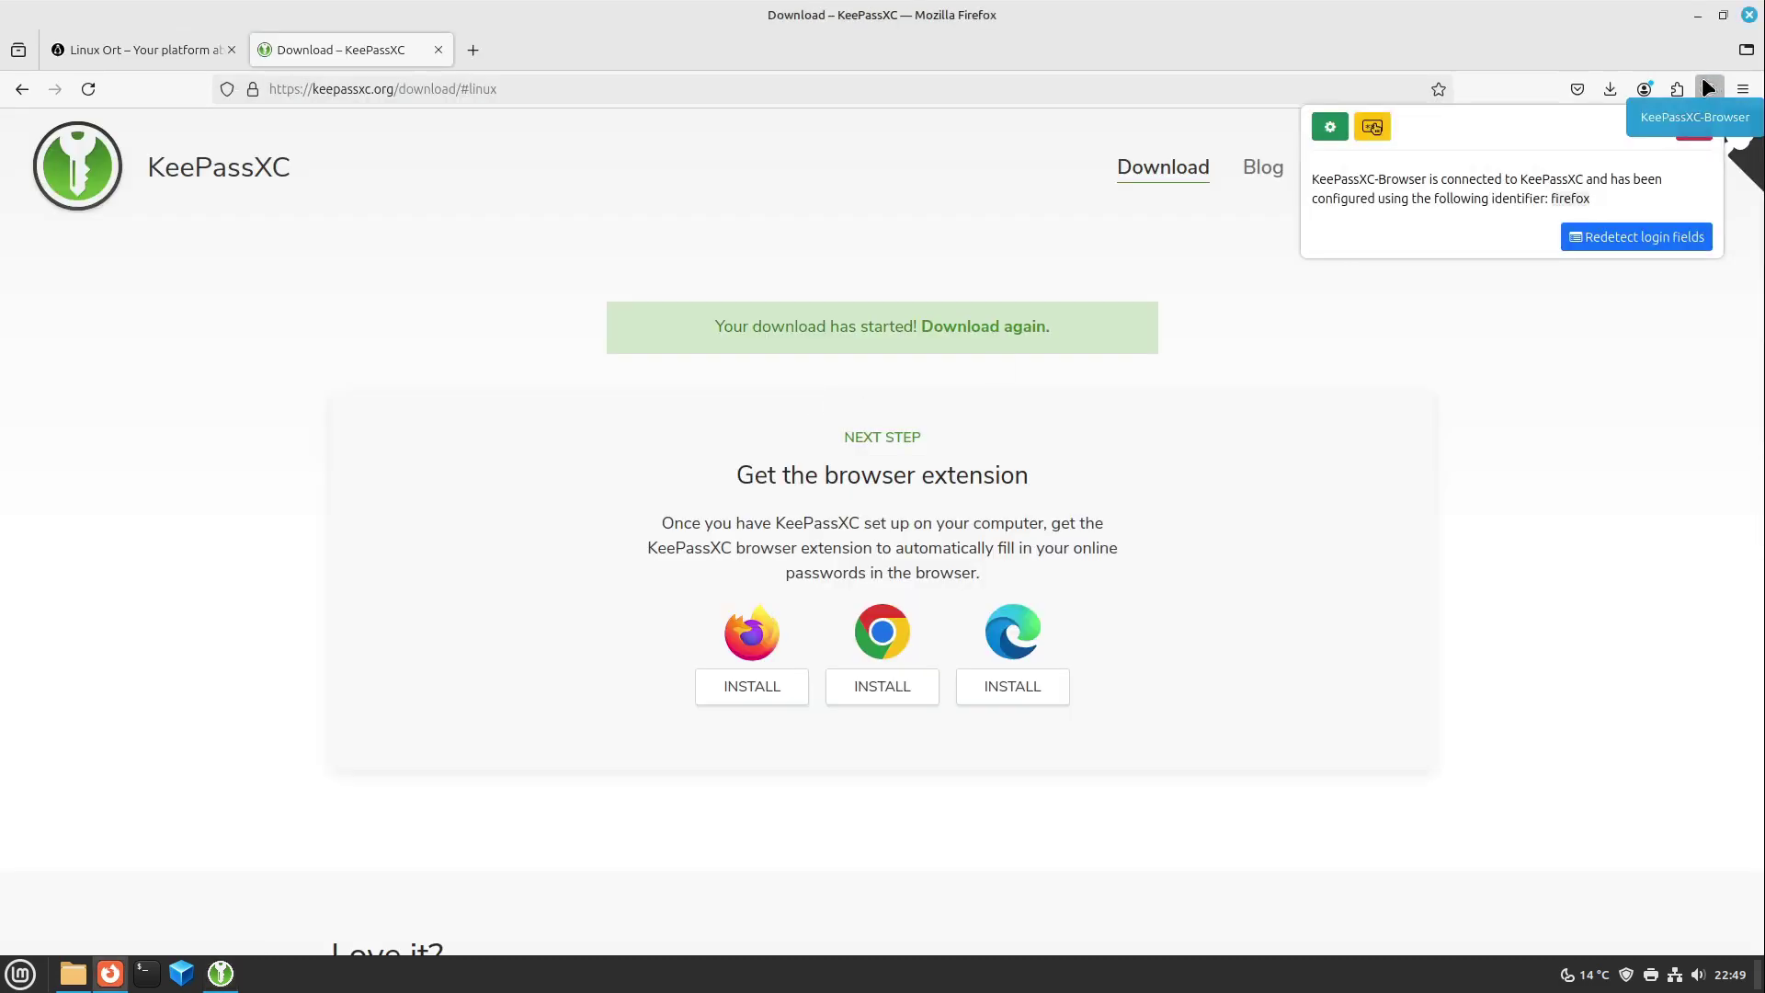
click(1325, 127)
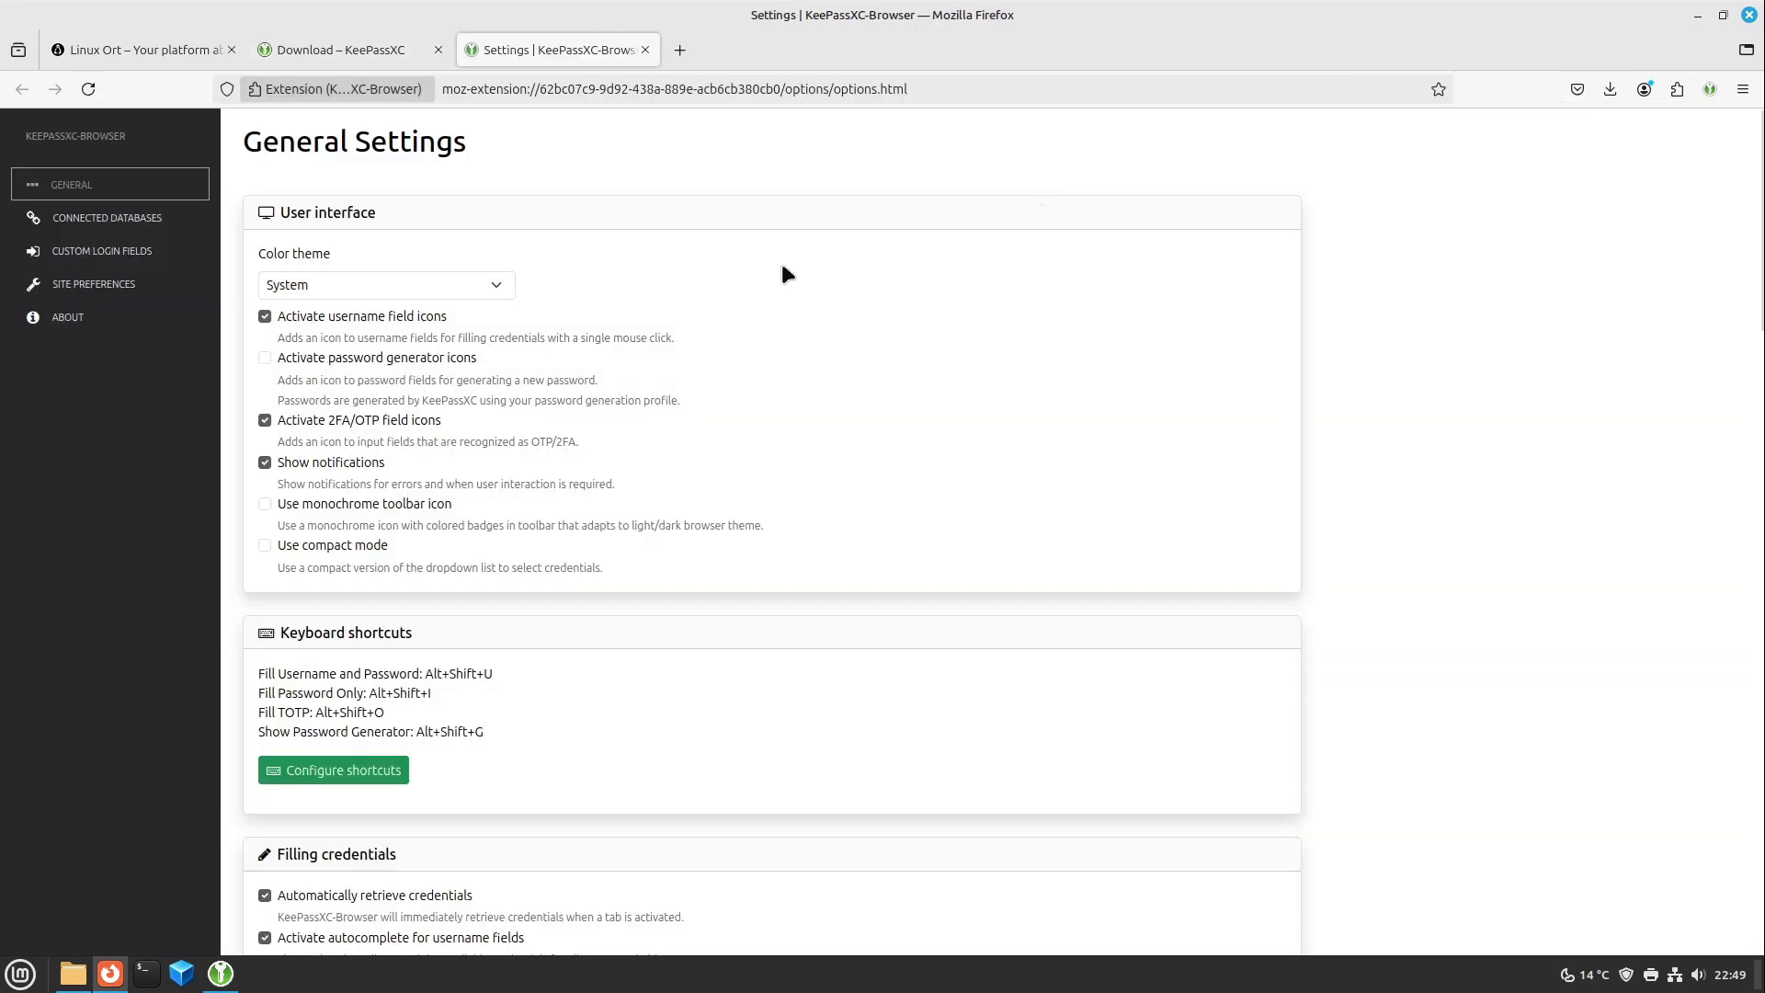
scroll(455, 740, down, 12)
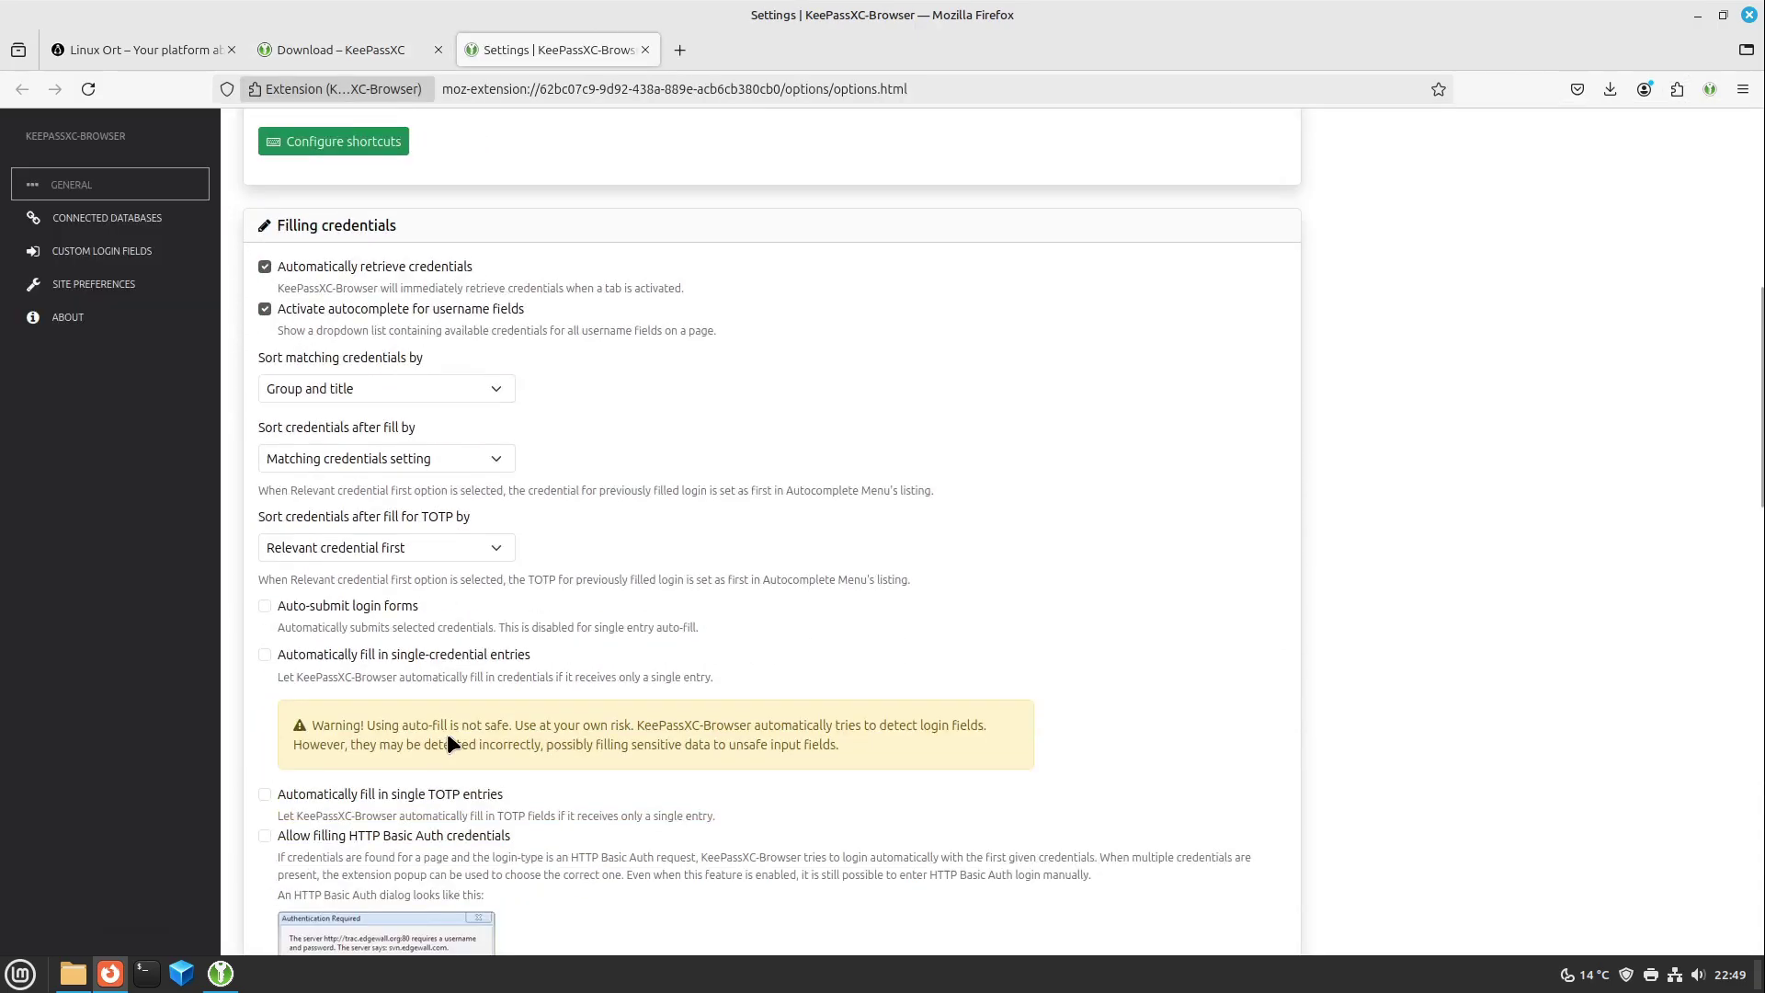
scroll(447, 741, down, 10)
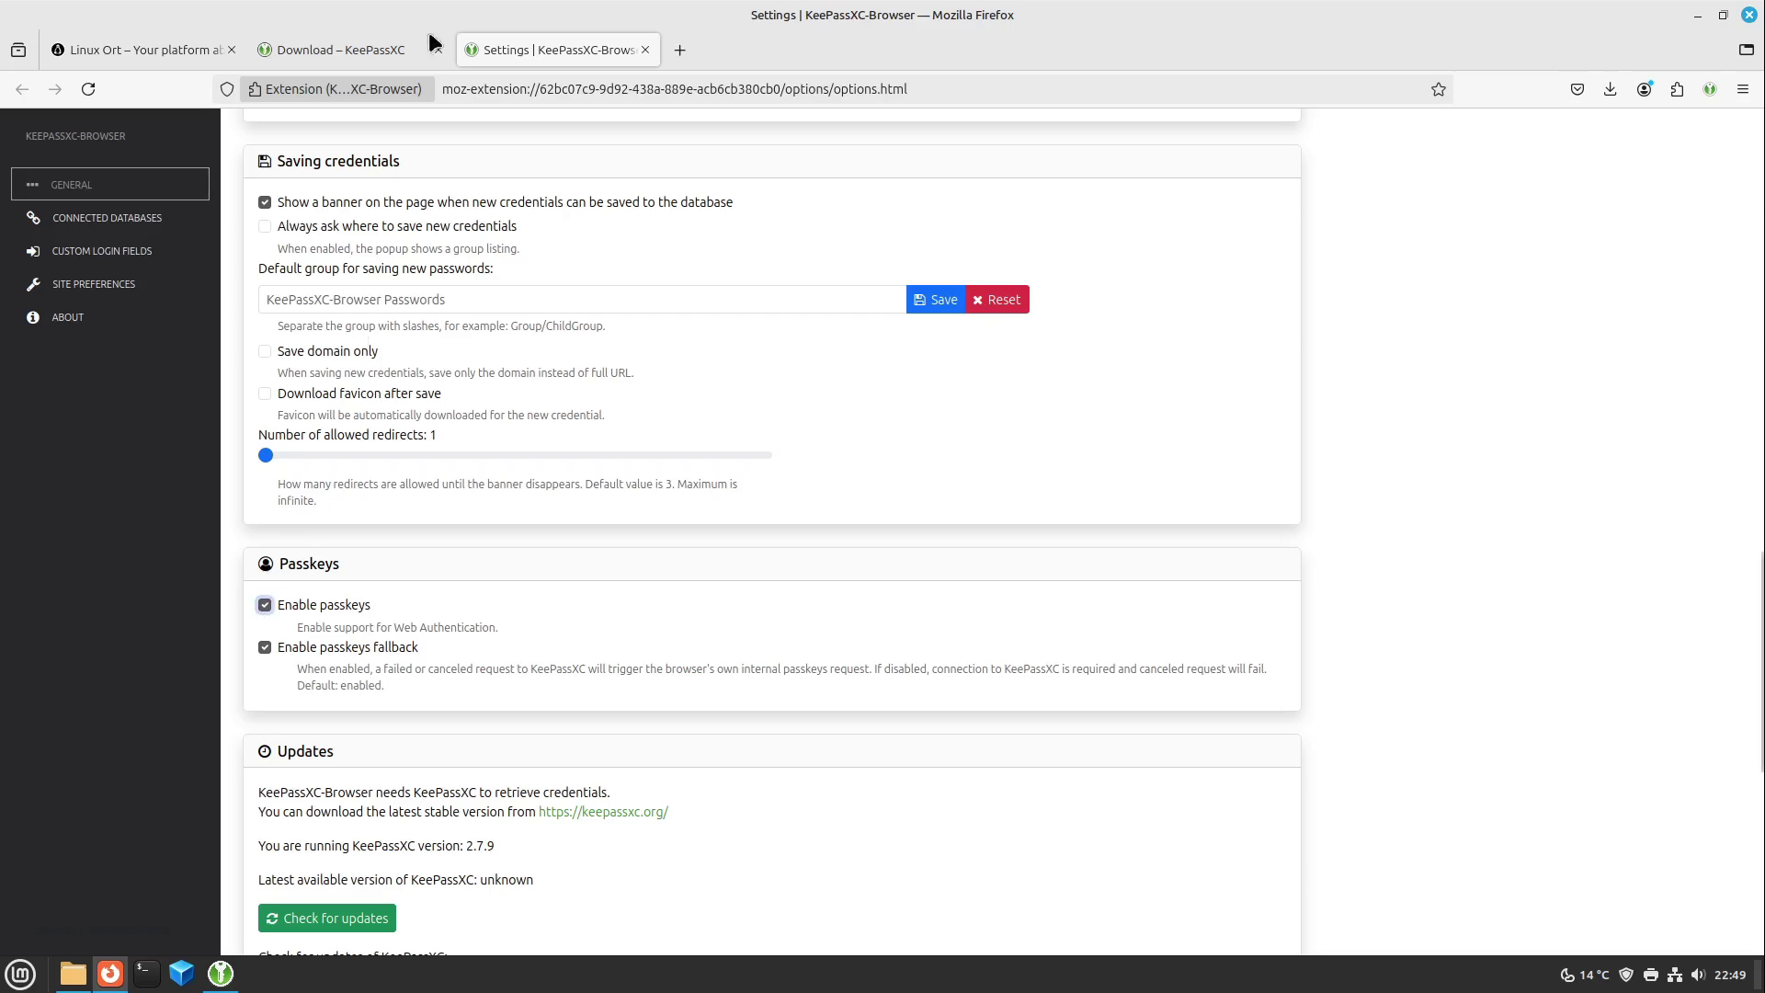
click(645, 50)
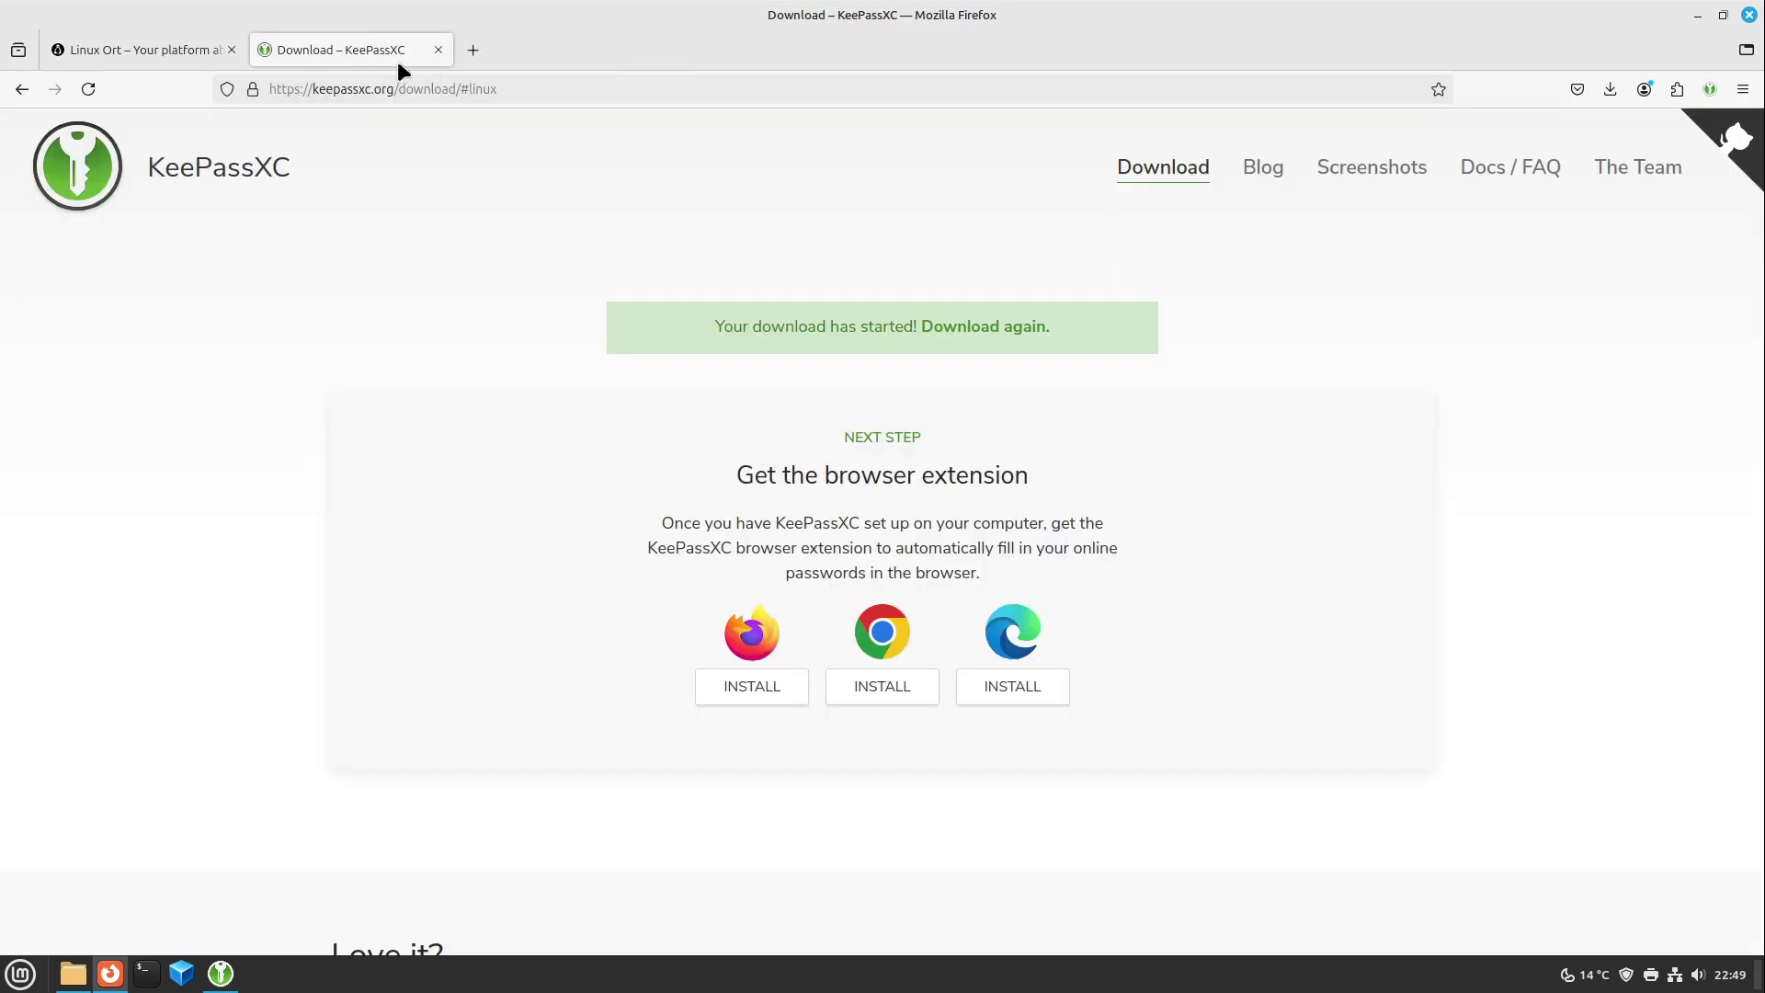
Step: Close the KeePassXC download page and open google.com and passkeys.directory in separate tabs
middle_click(344, 52)
click(267, 55)
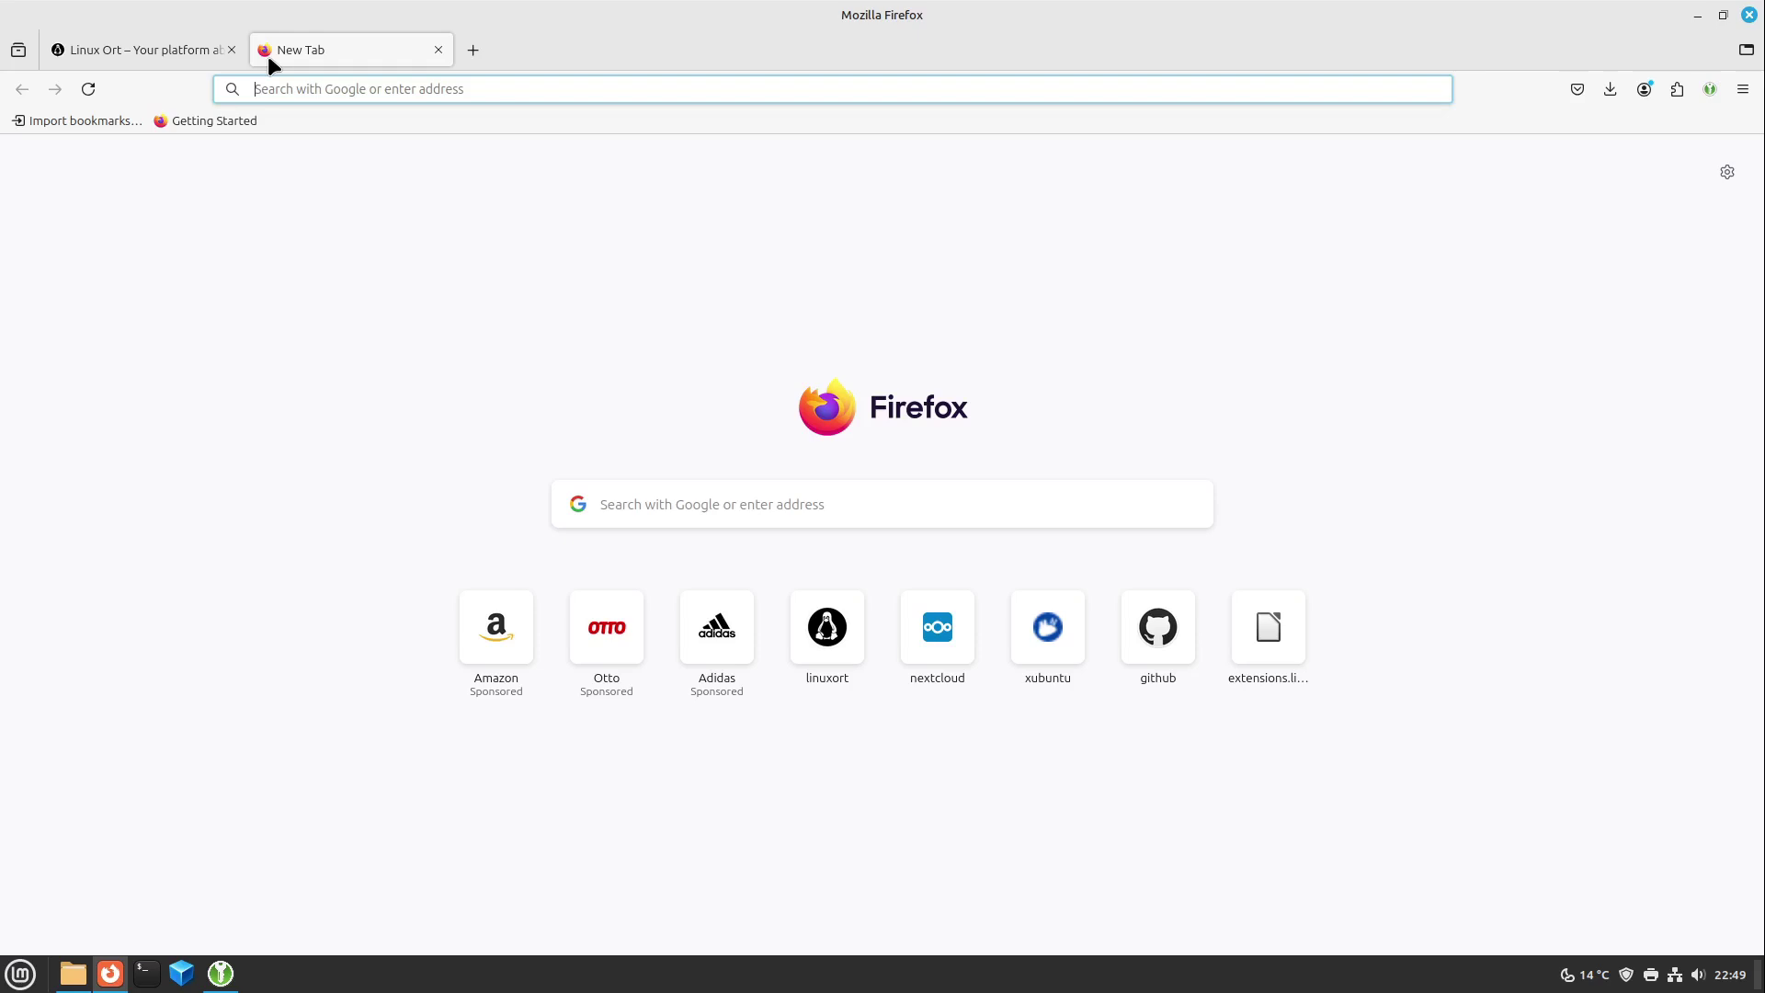
key(alt+Home)
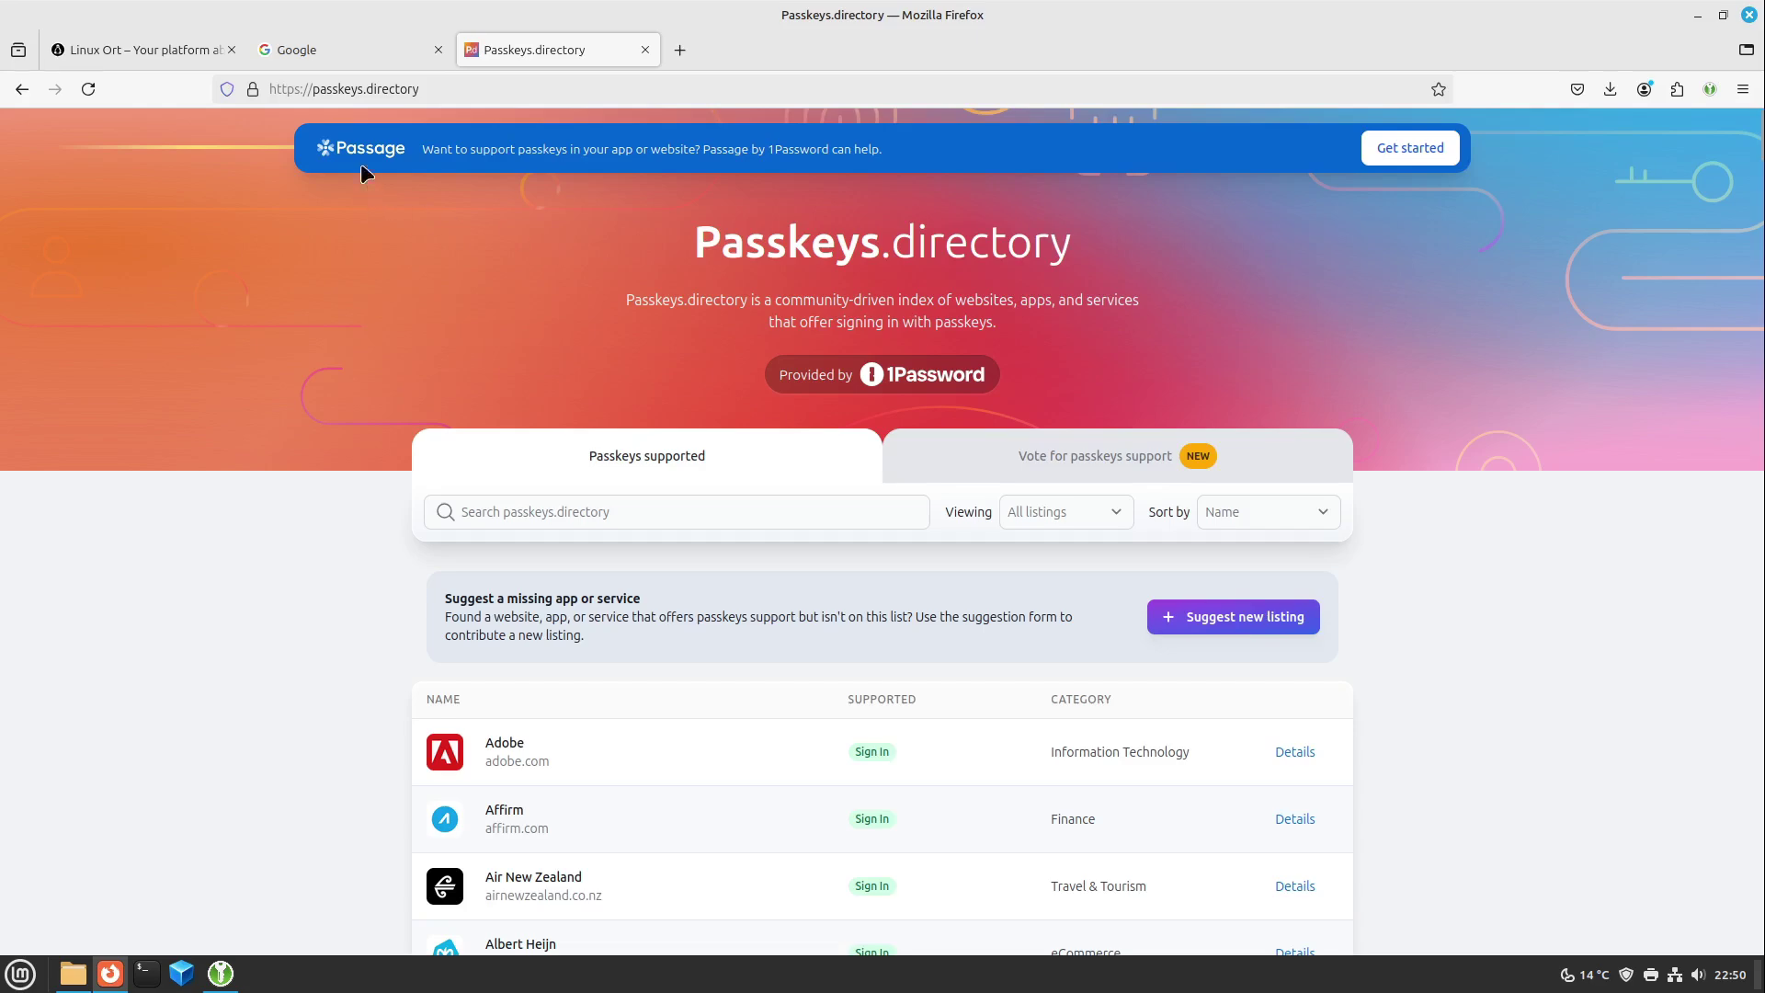
Step: Look through the Passkeys.directory list of websites and services that support signing in with passkeys
scroll(301, 537, down, 8)
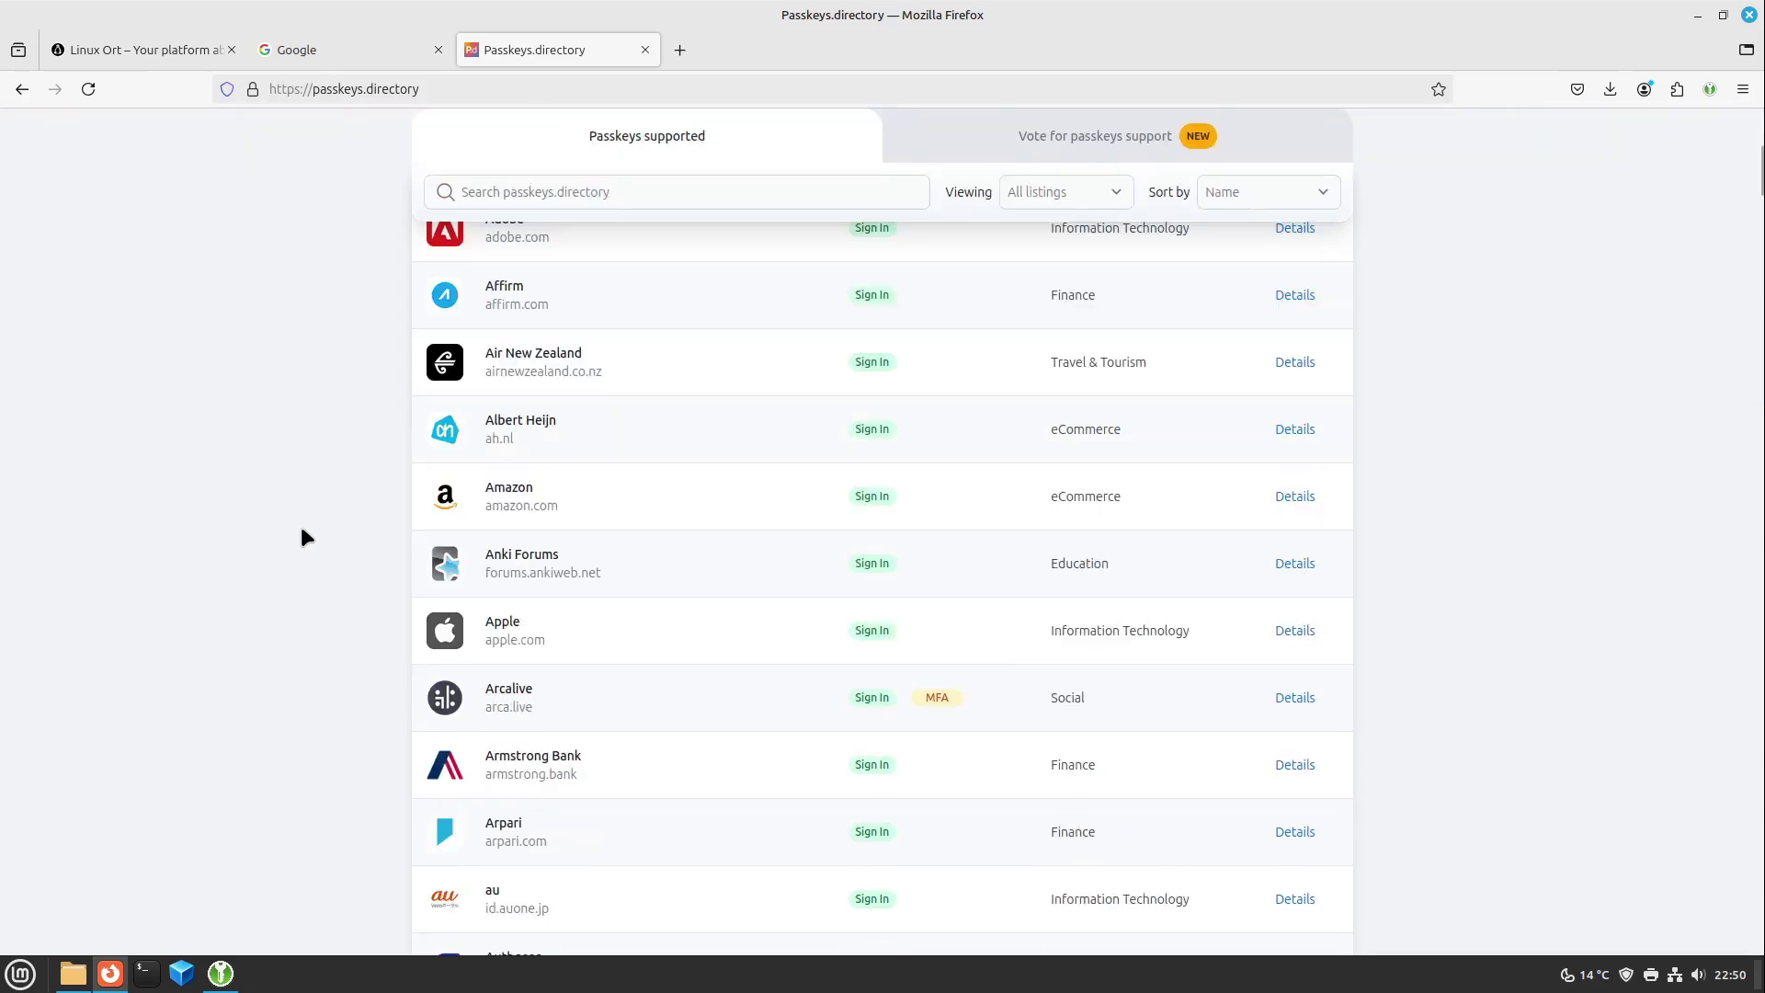
scroll(301, 537, up, 8)
scroll(371, 660, down, 3)
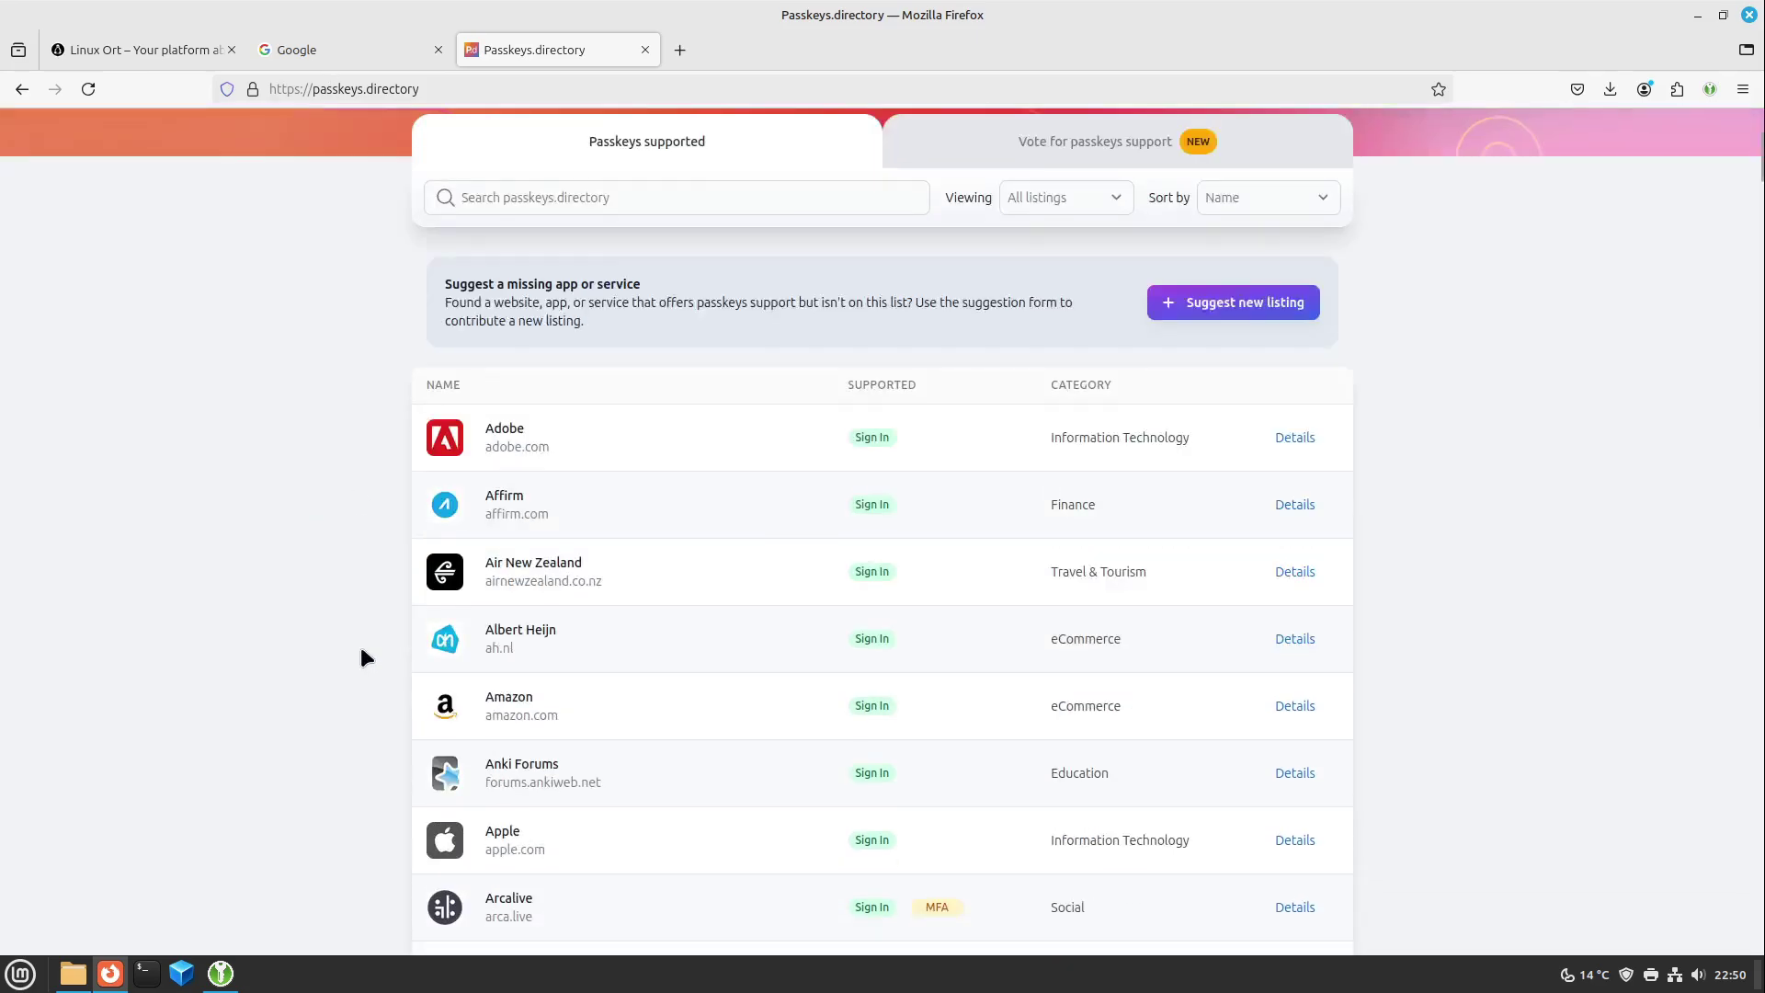
scroll(355, 634, down, 13)
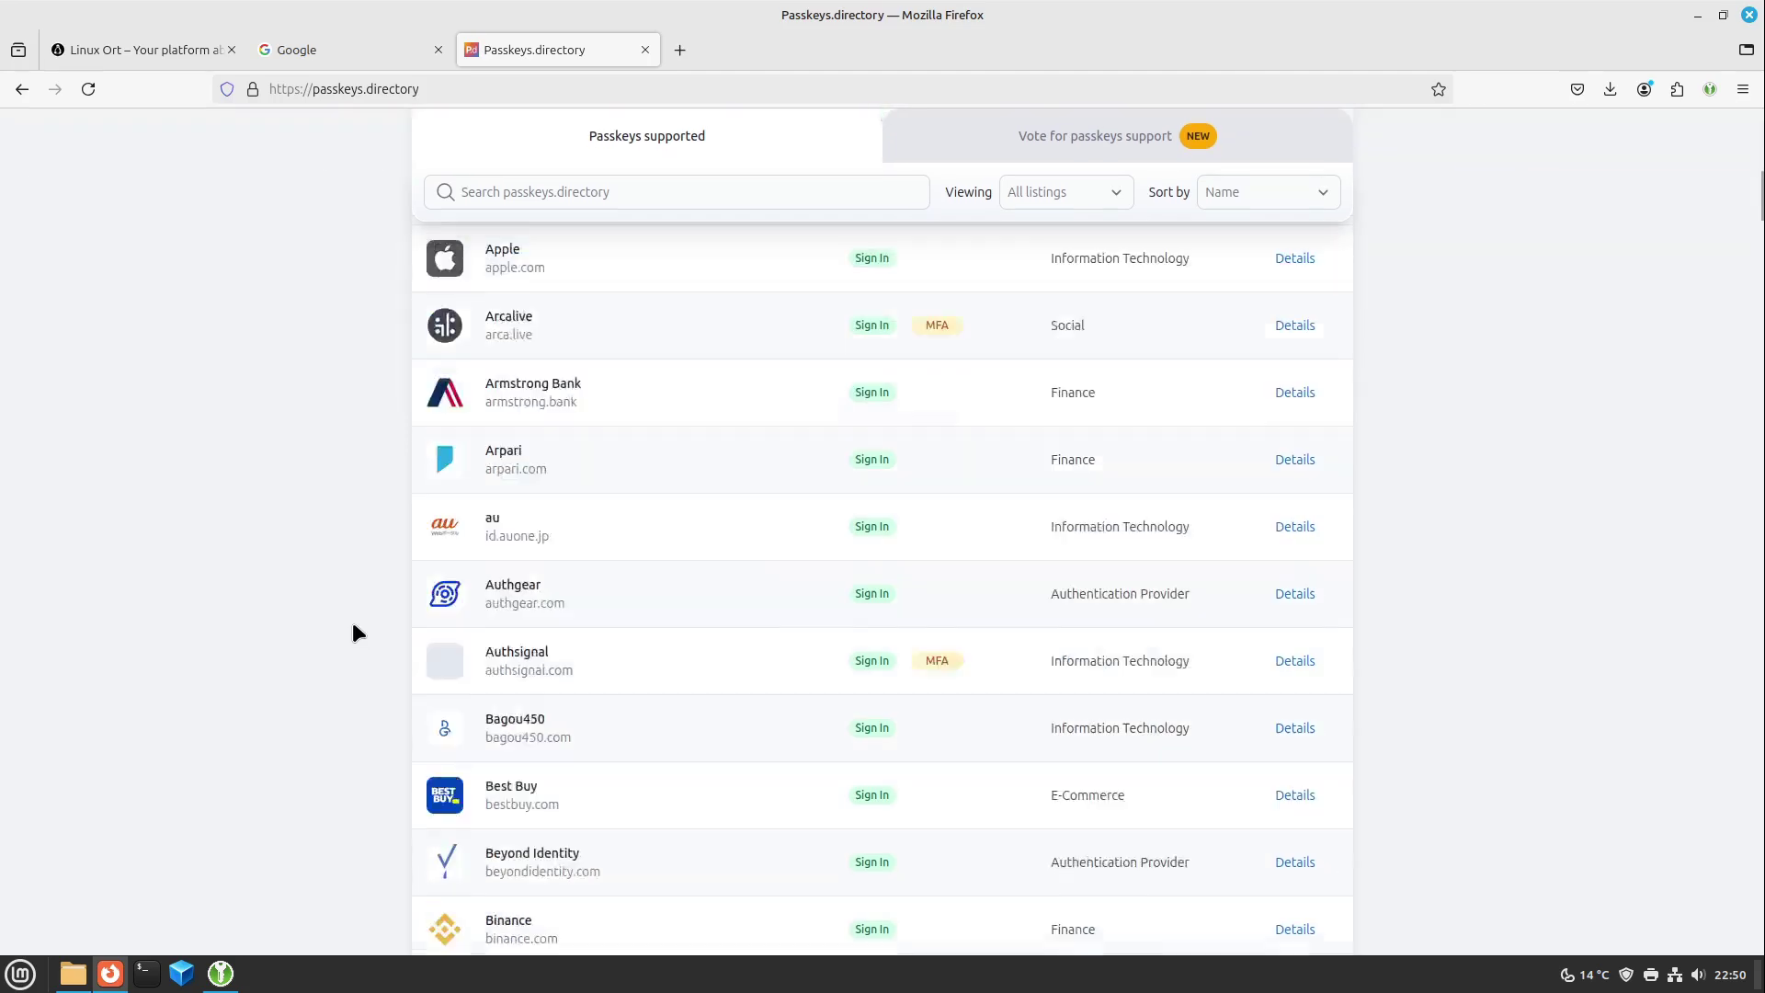
scroll(351, 621, down, 20)
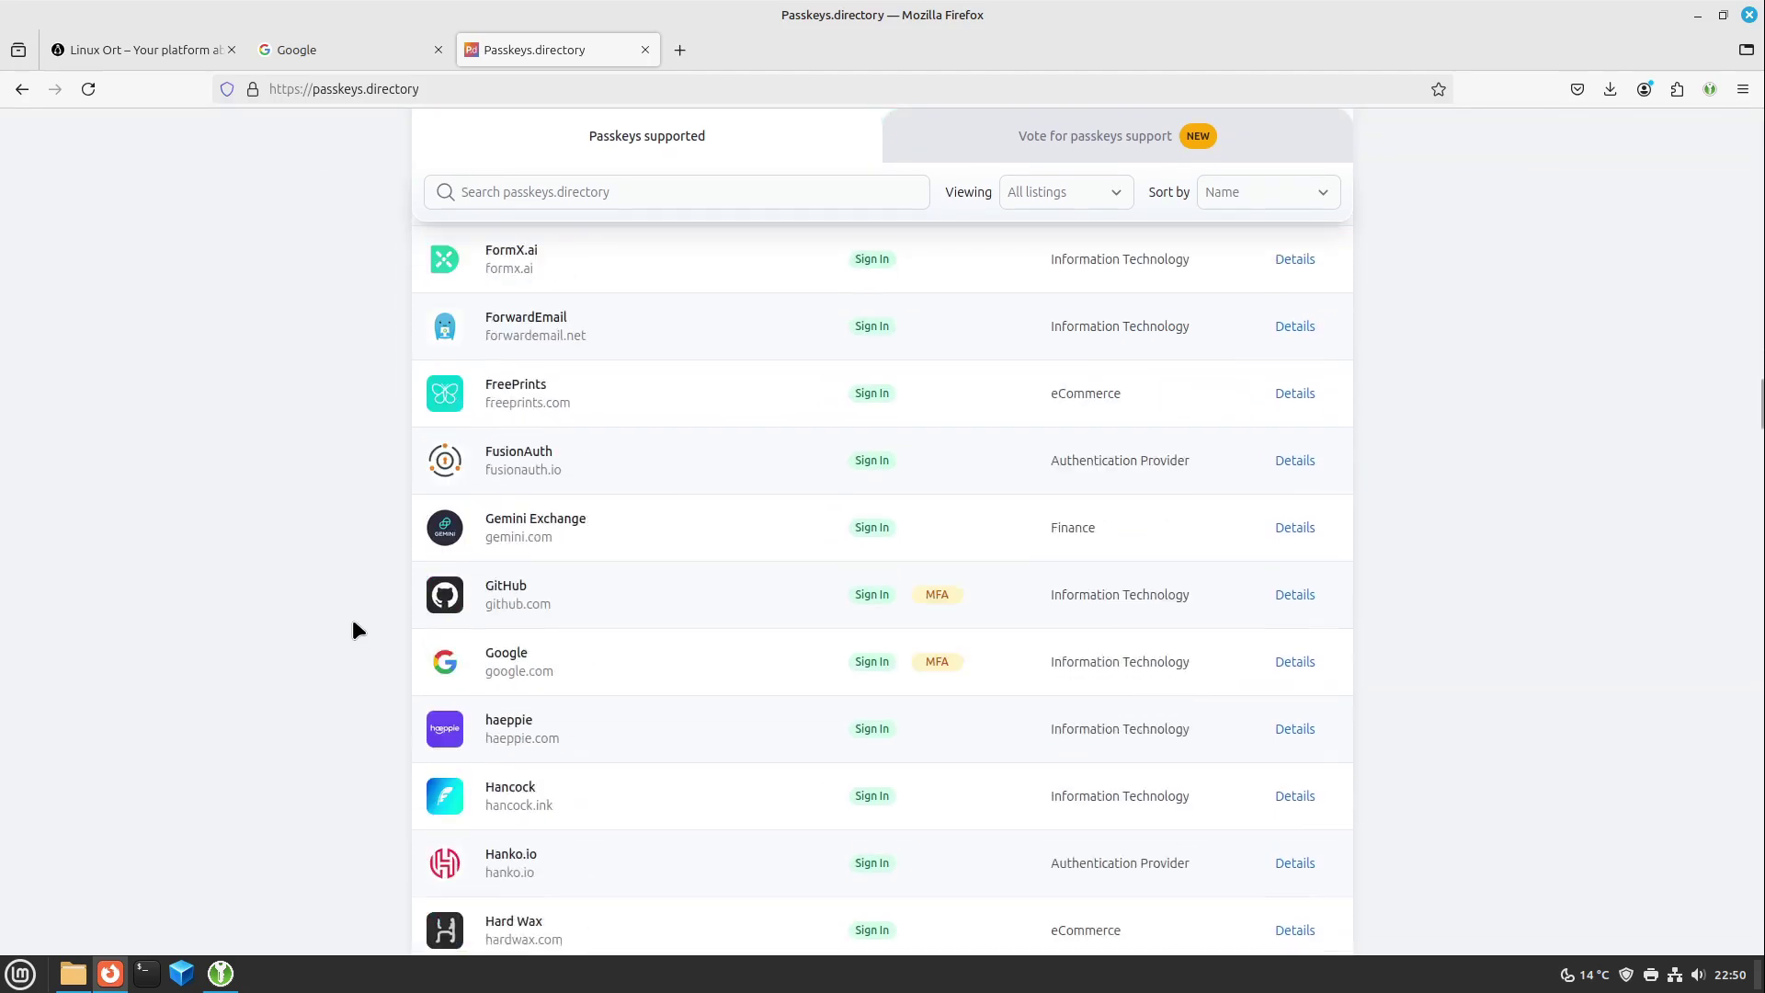
scroll(351, 619, down, 20)
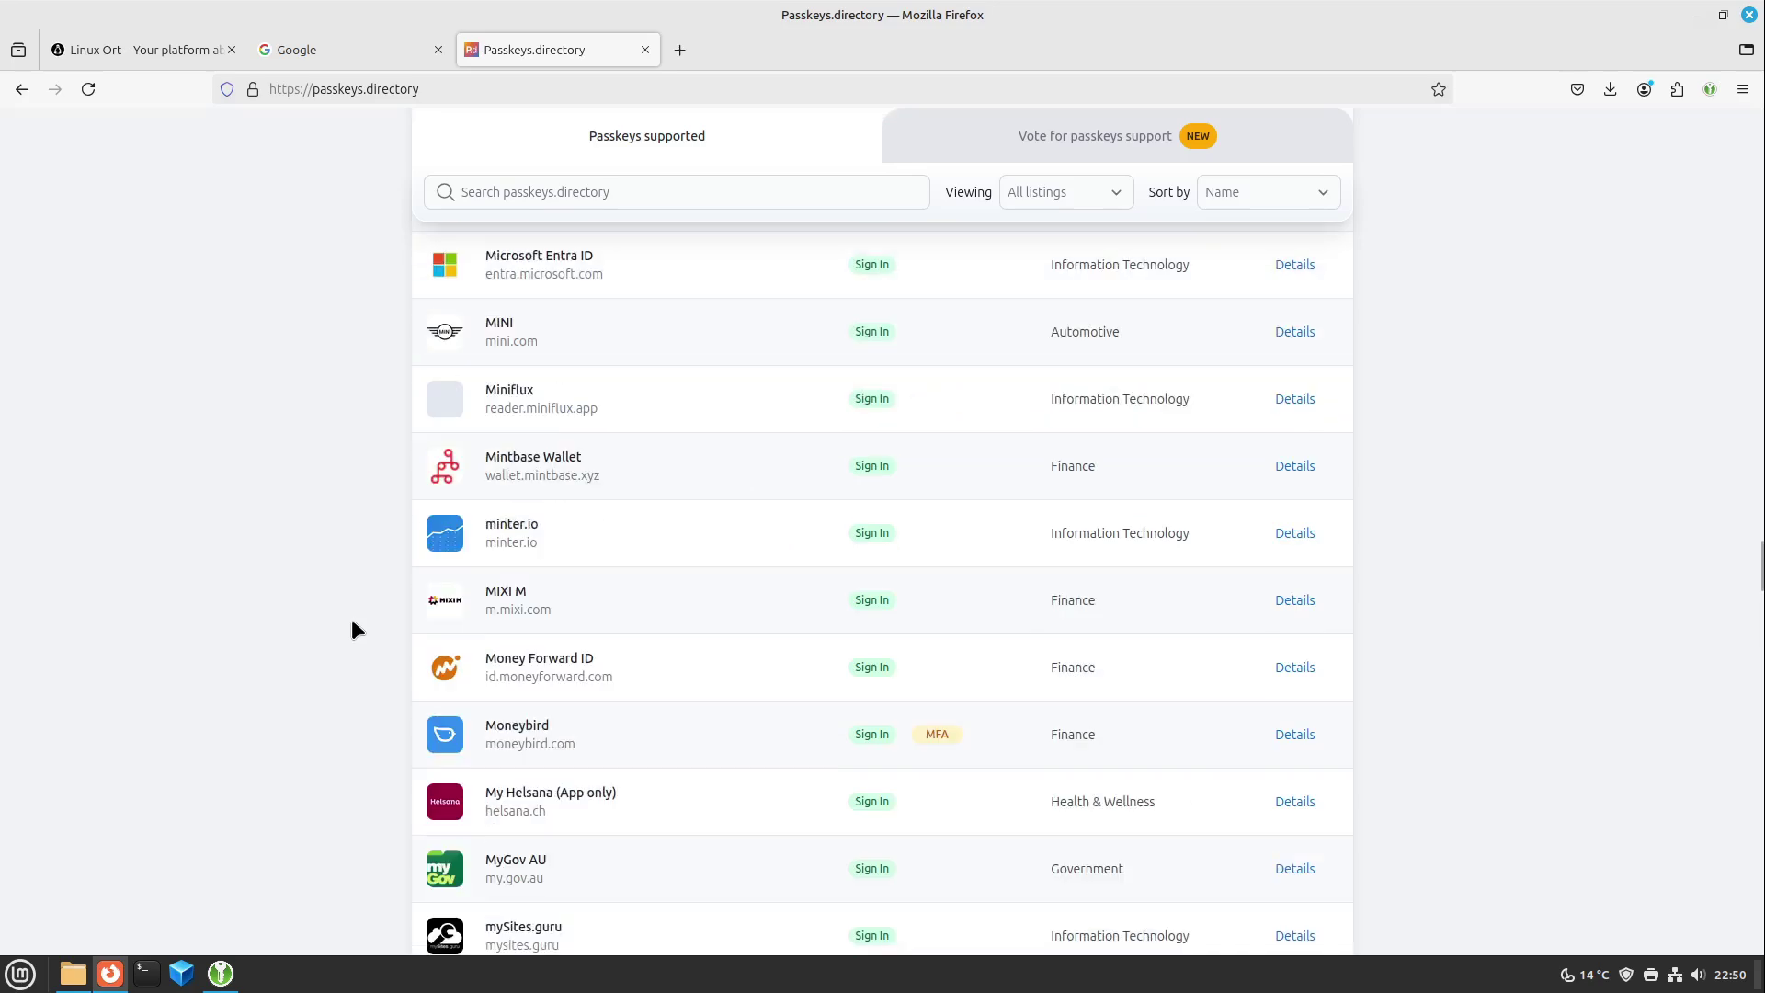
scroll(350, 626, down, 20)
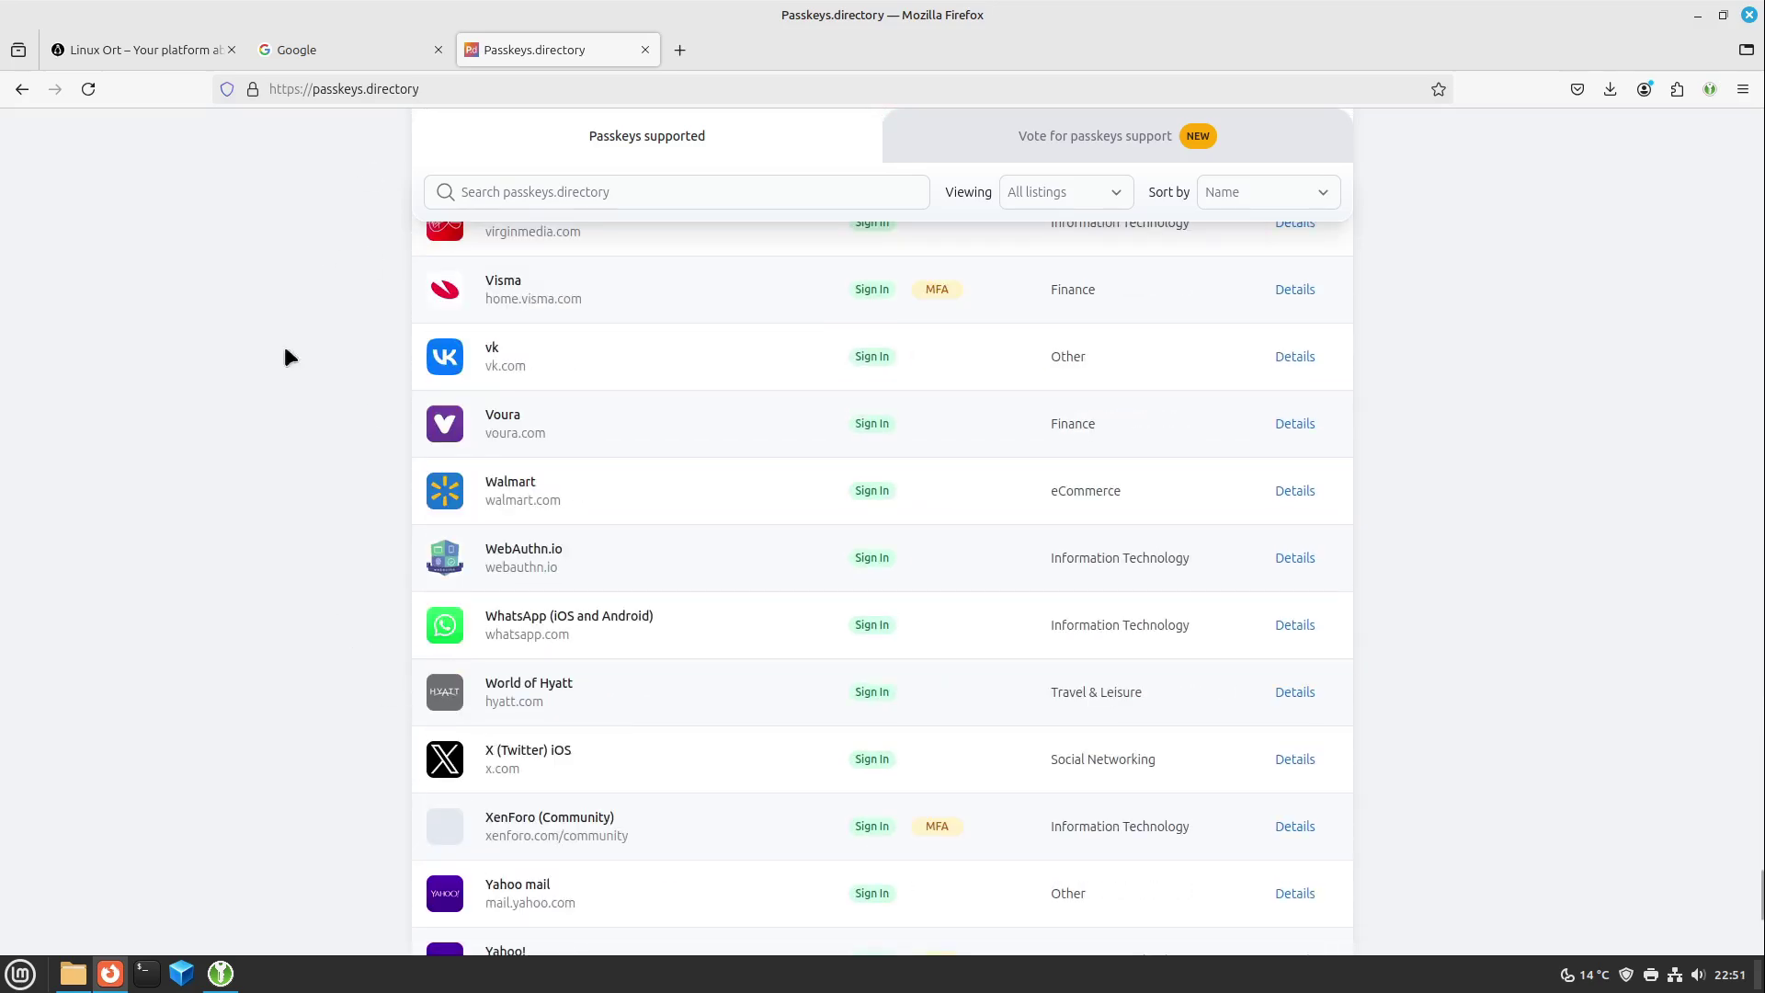
scroll(257, 445, up, 10)
scroll(255, 443, up, 20)
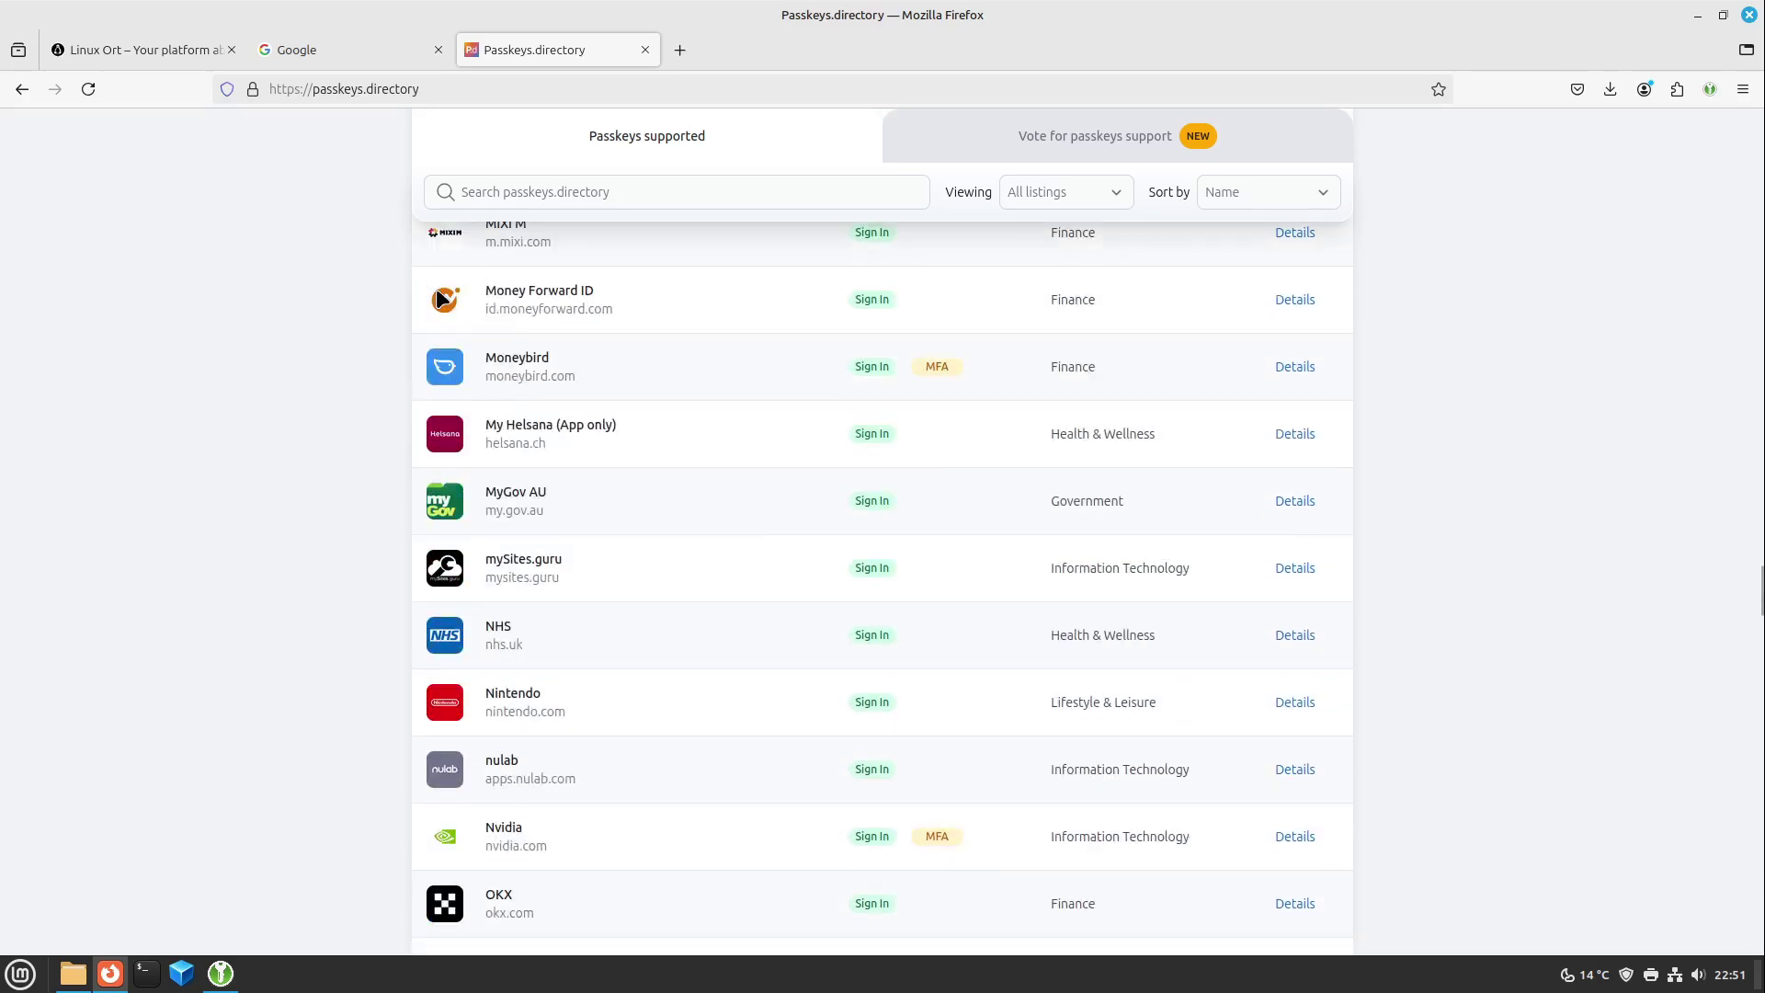
Step: Sign in to Google and open the Passkeys and security keys page in the Google Account's security settings
click(356, 57)
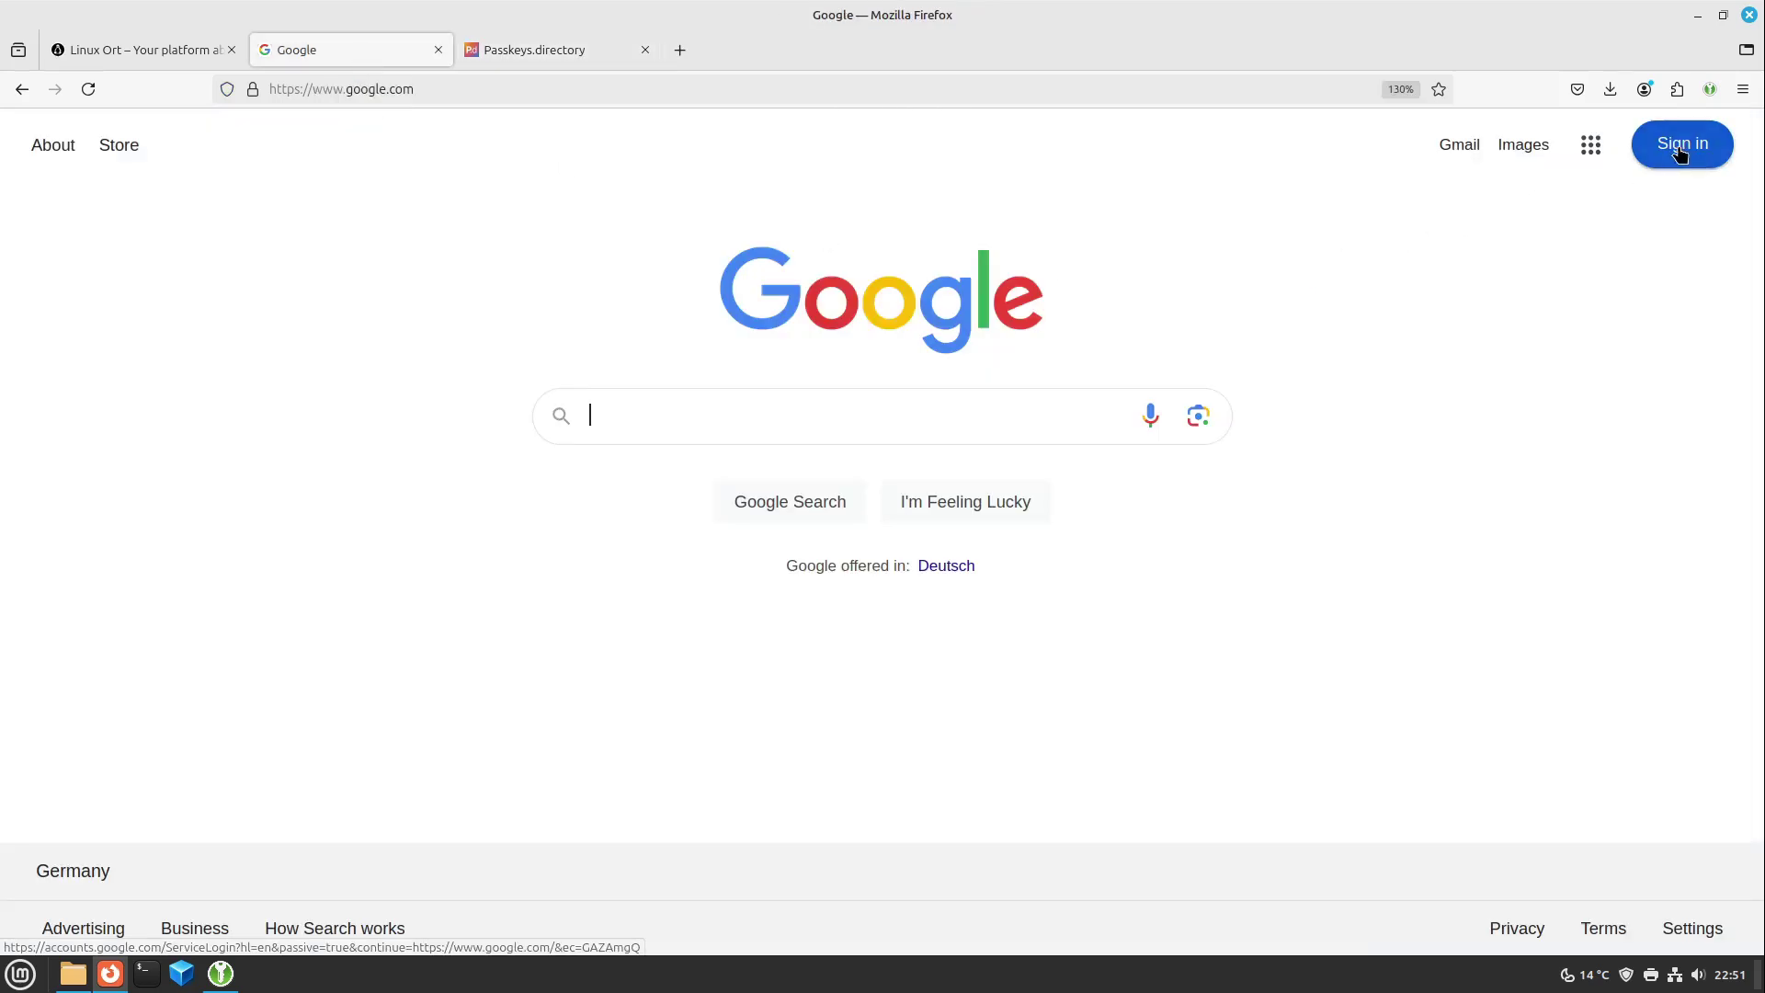
click(1679, 152)
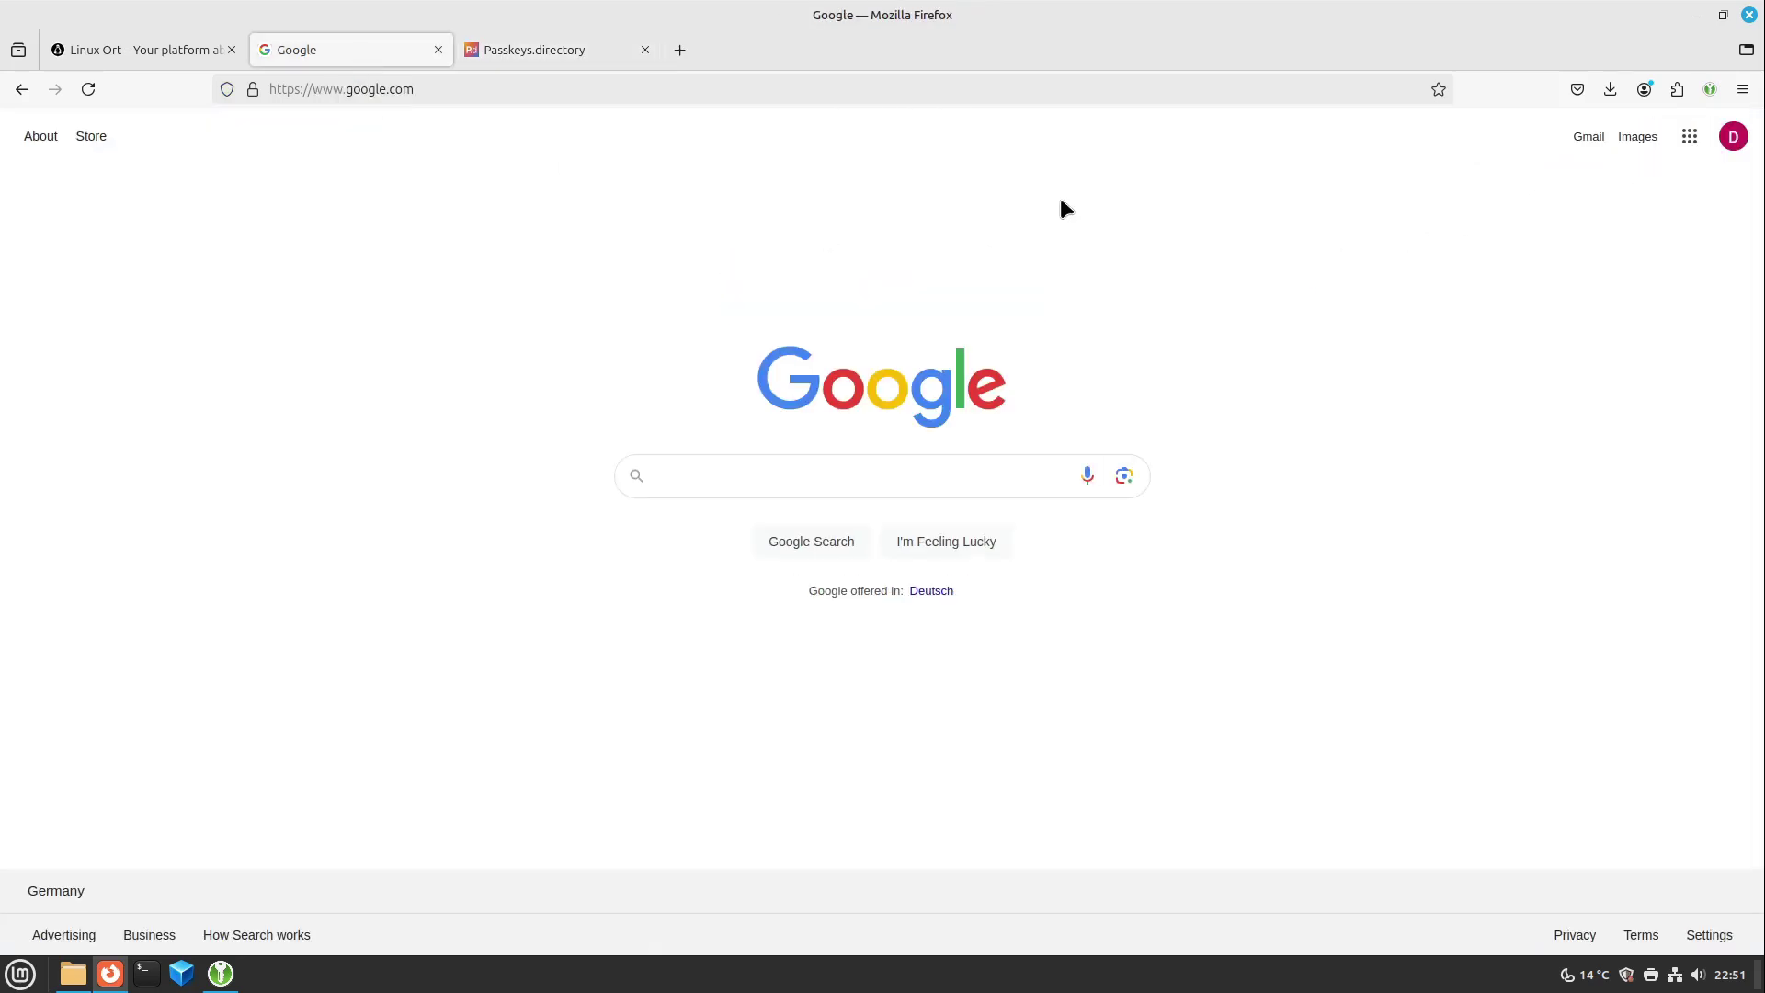
click(1734, 136)
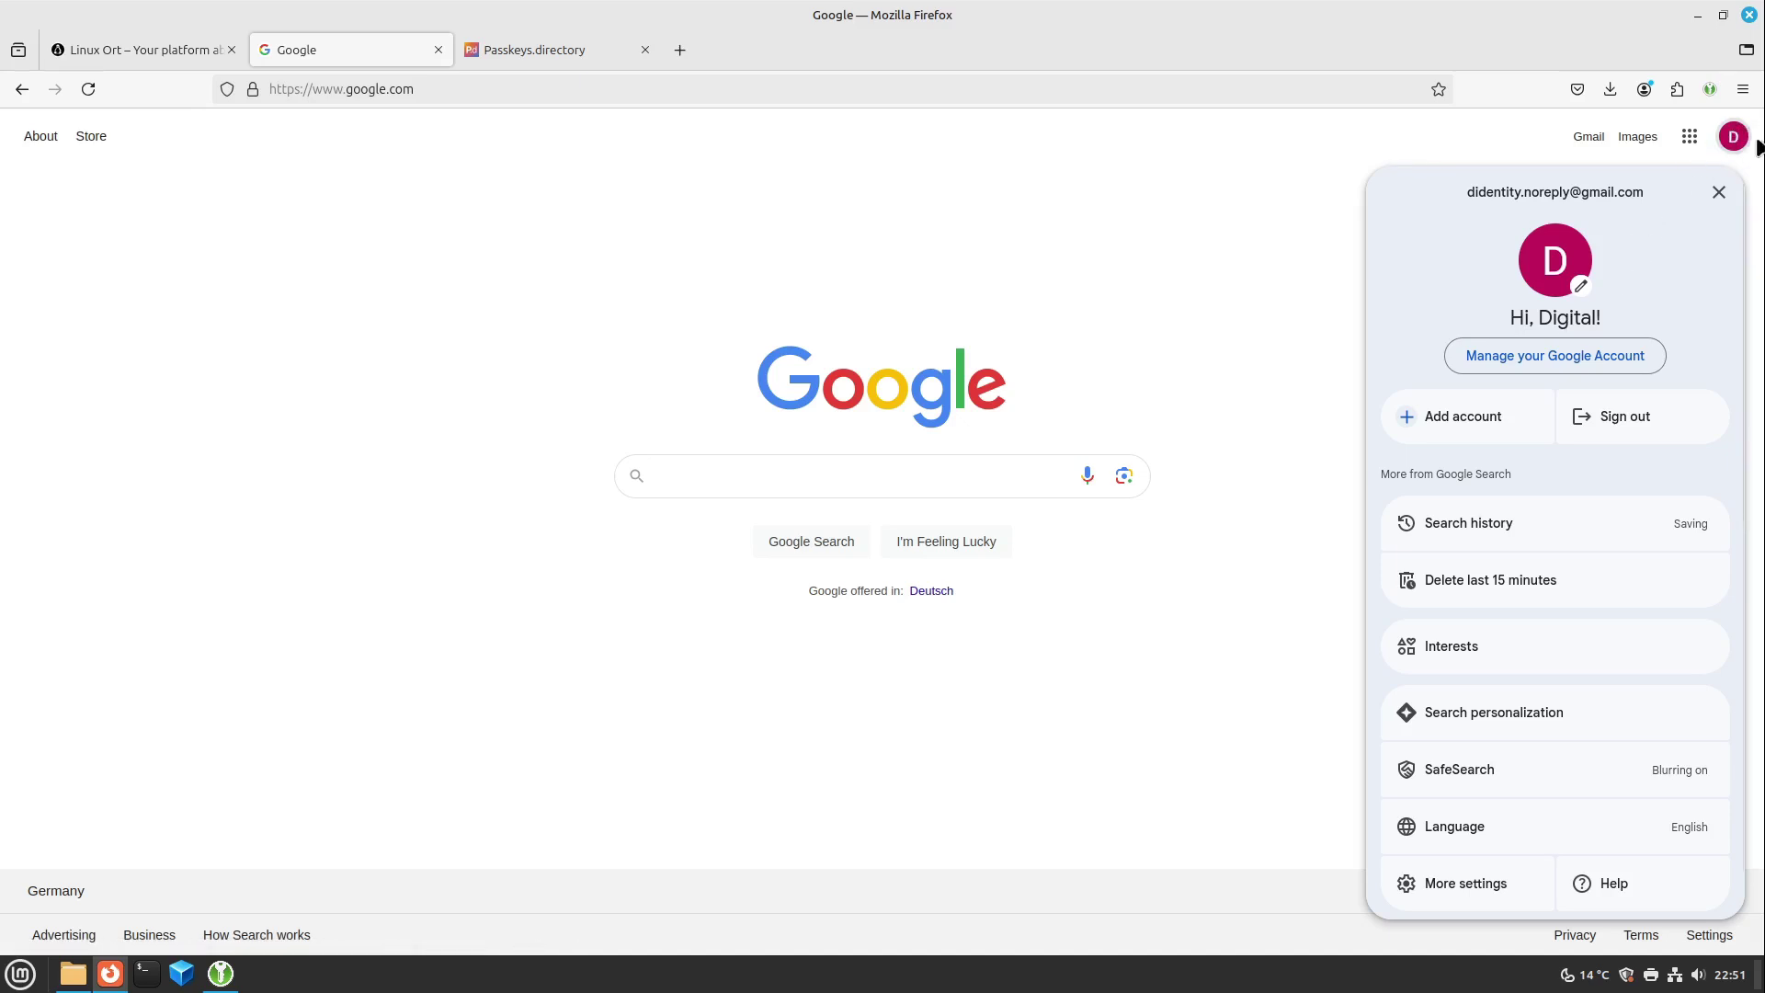
click(1555, 356)
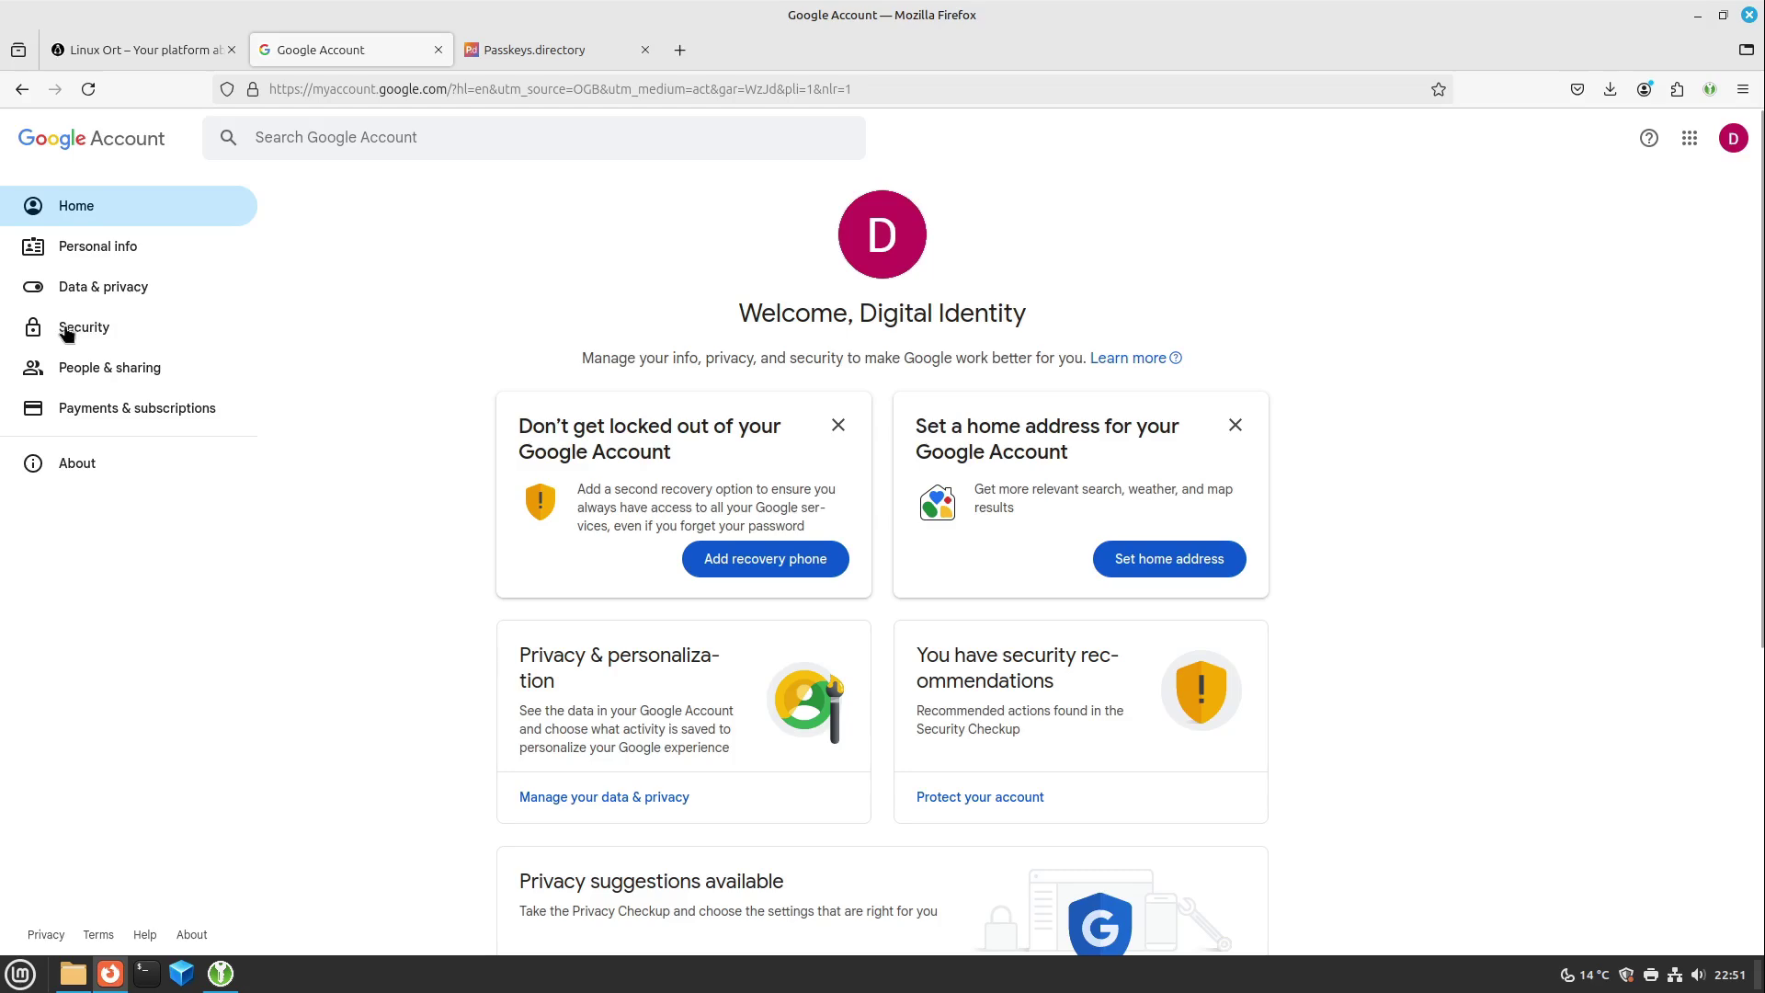
click(64, 330)
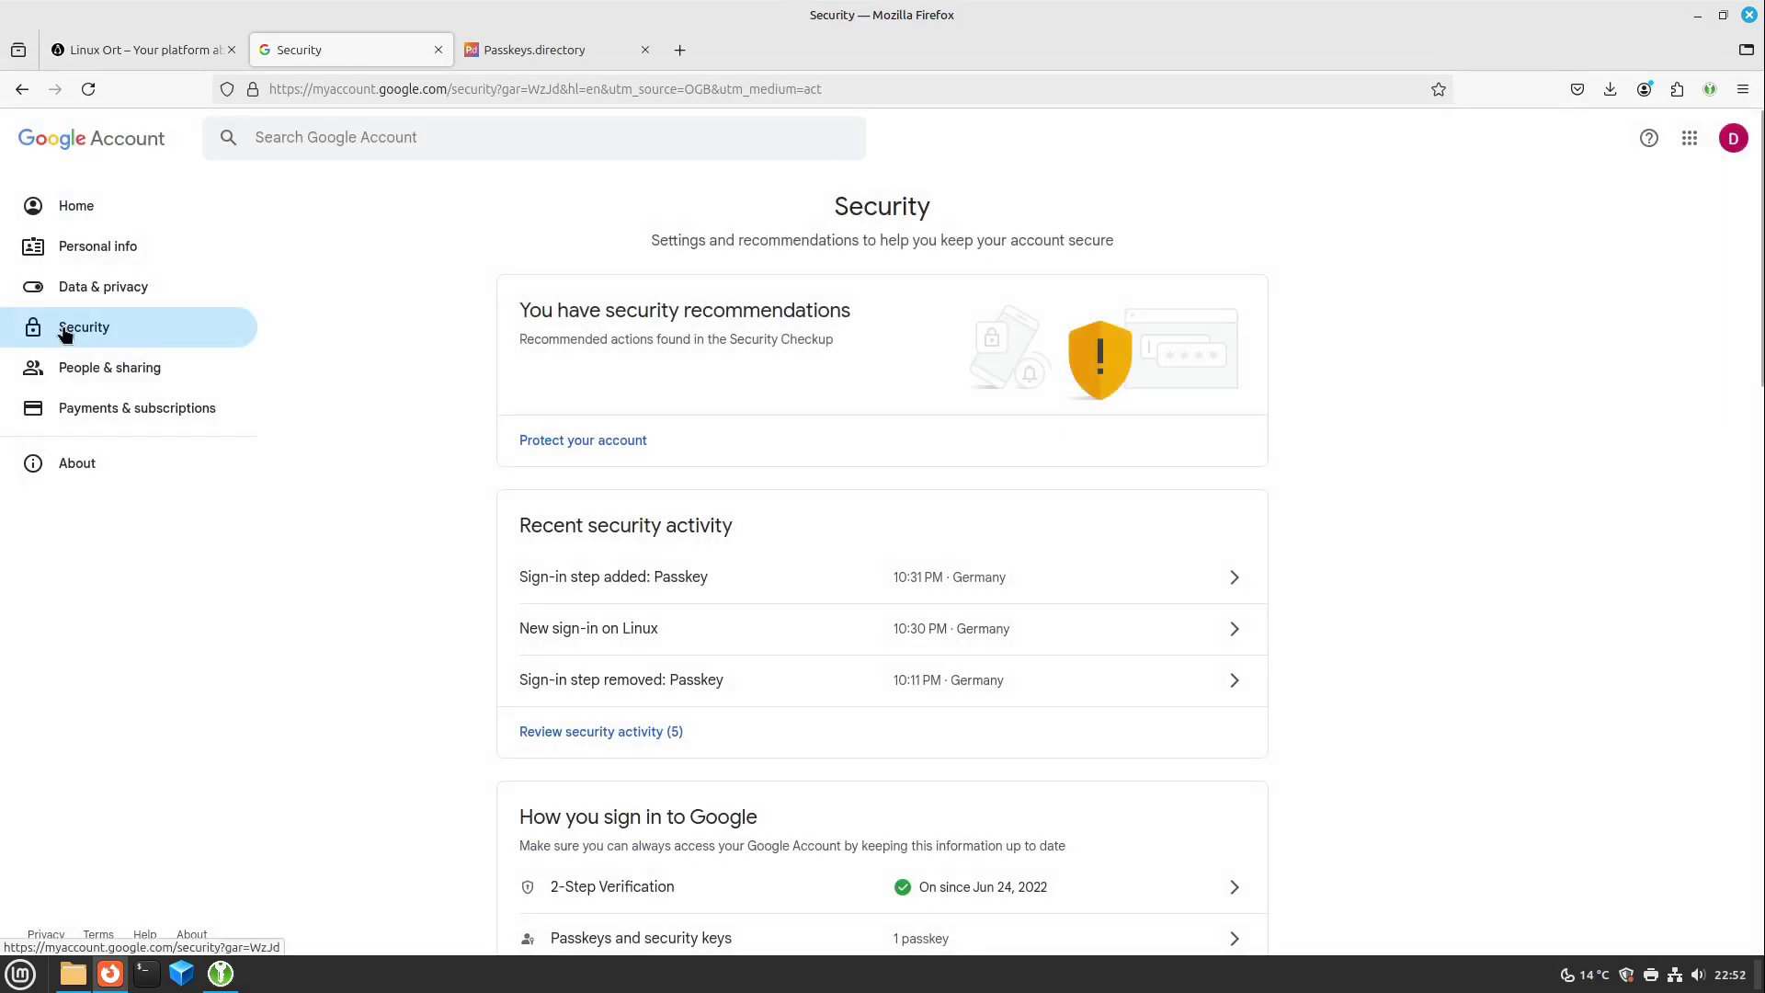
scroll(531, 345, down, 4)
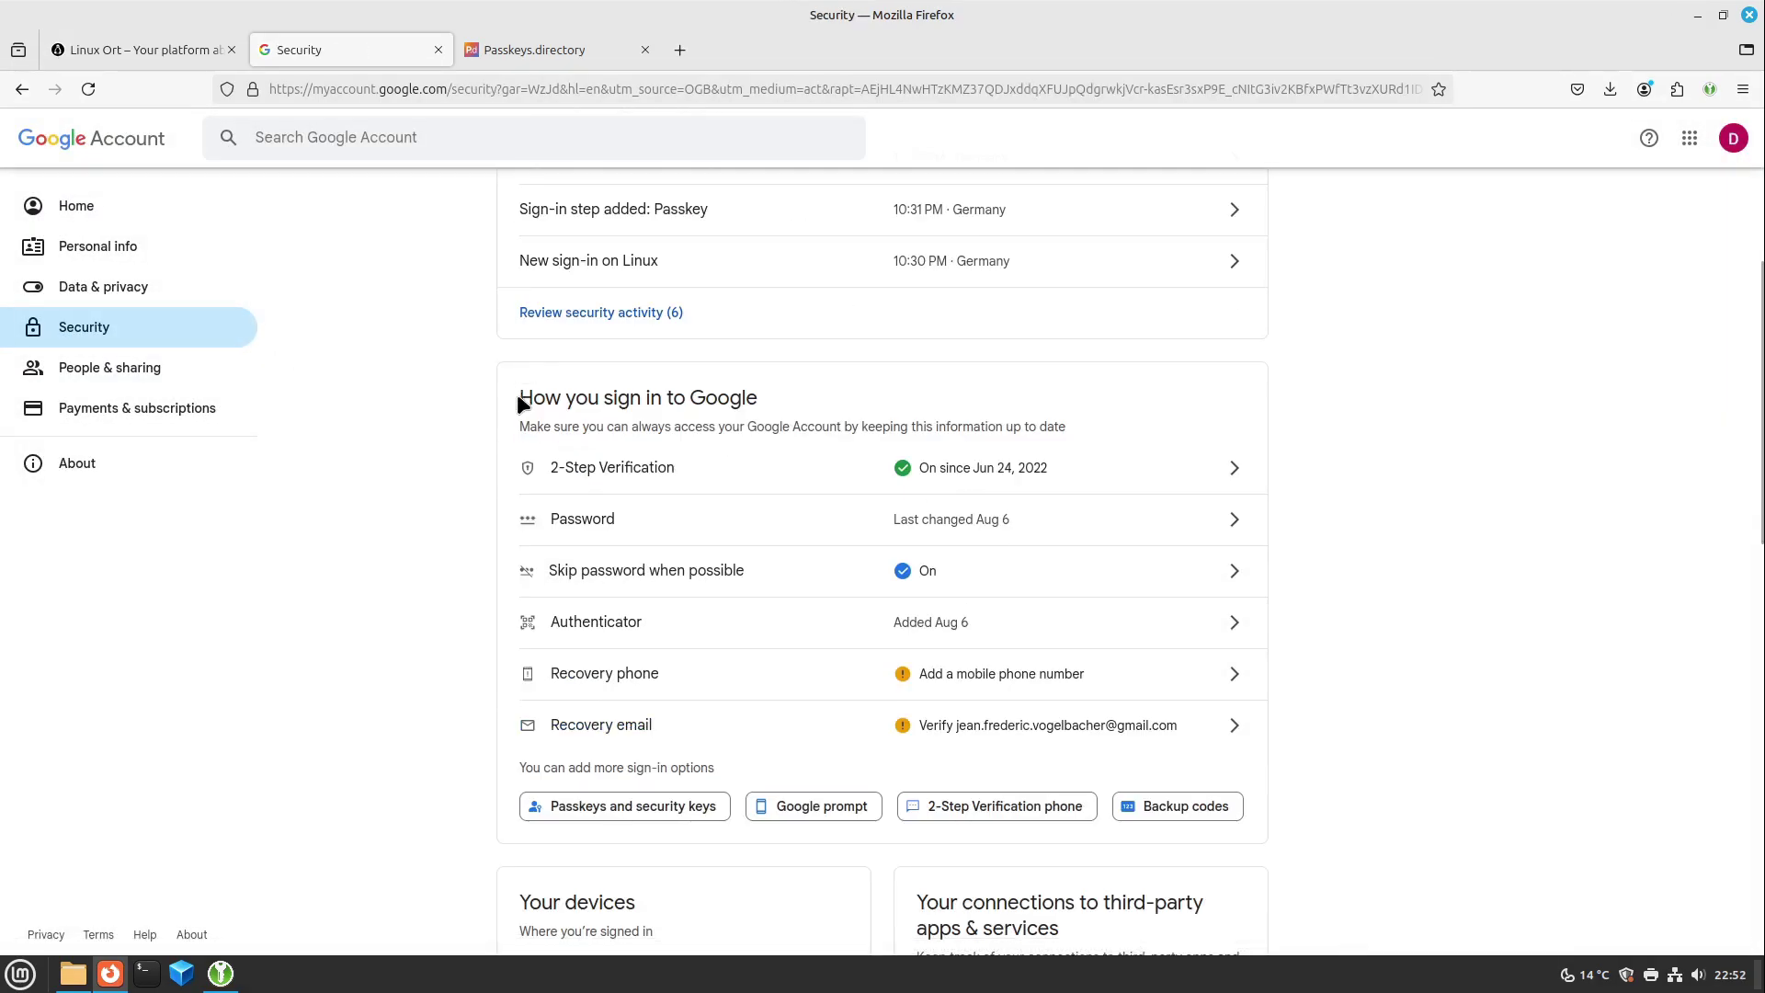
scroll(726, 409, down, 1)
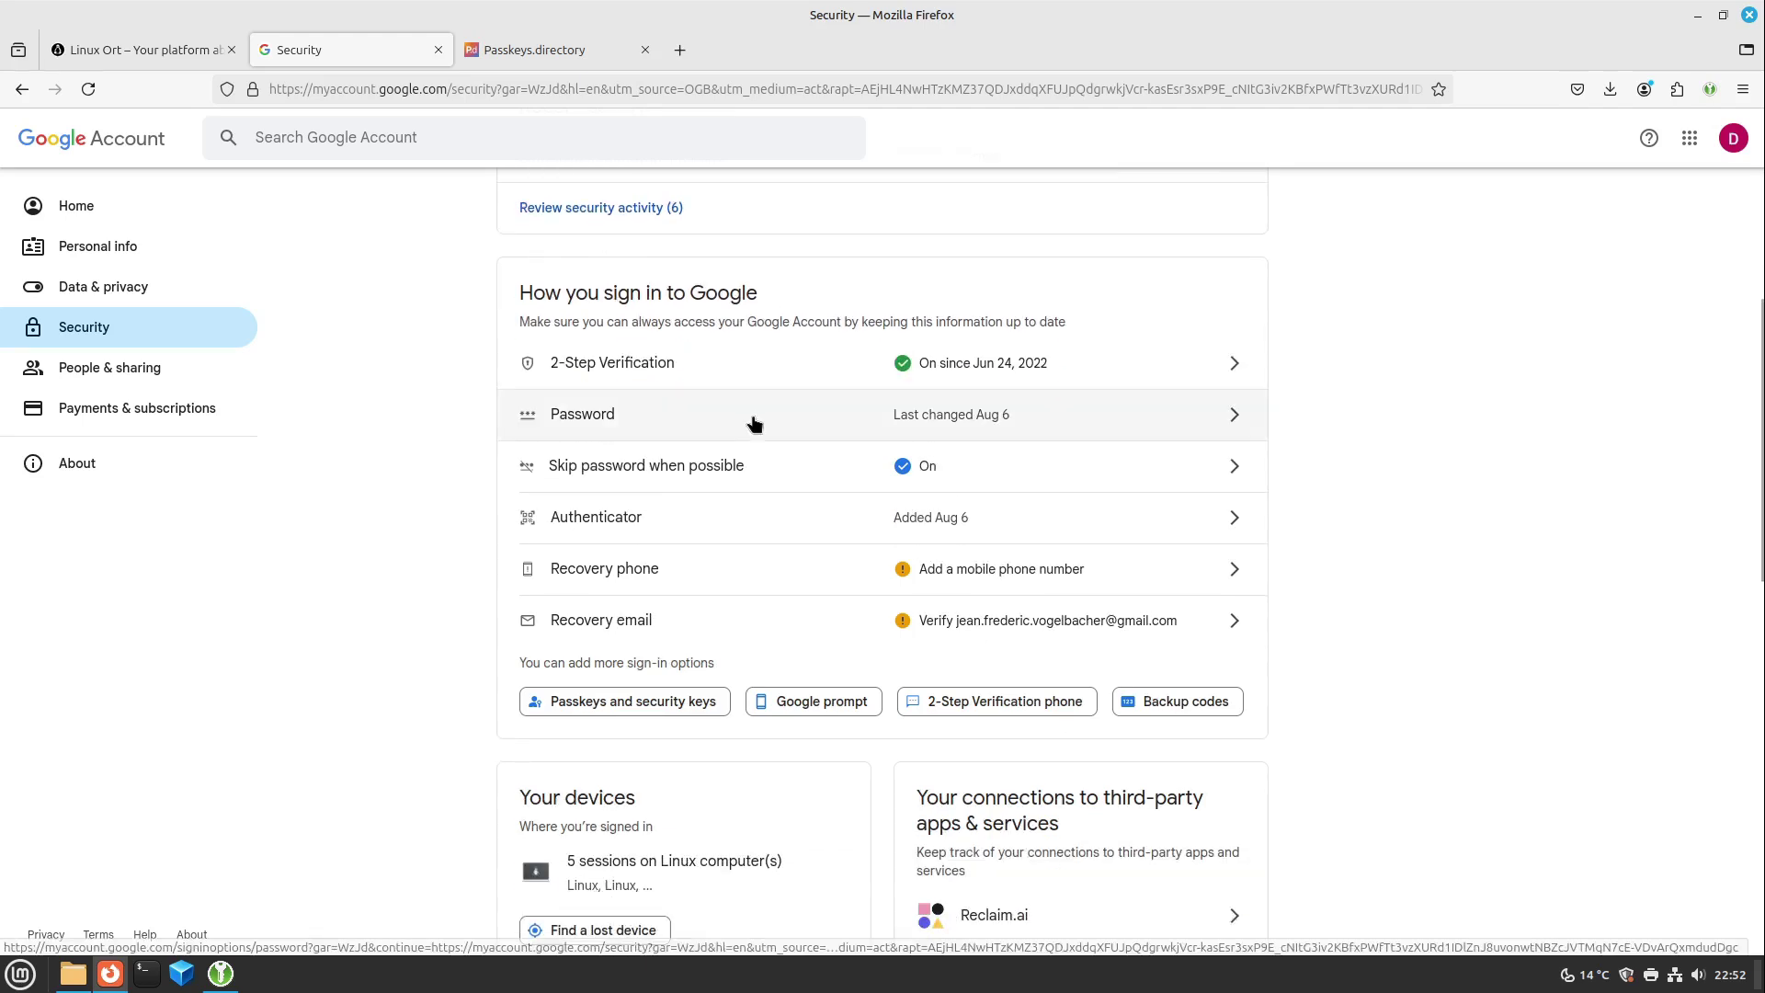
click(570, 708)
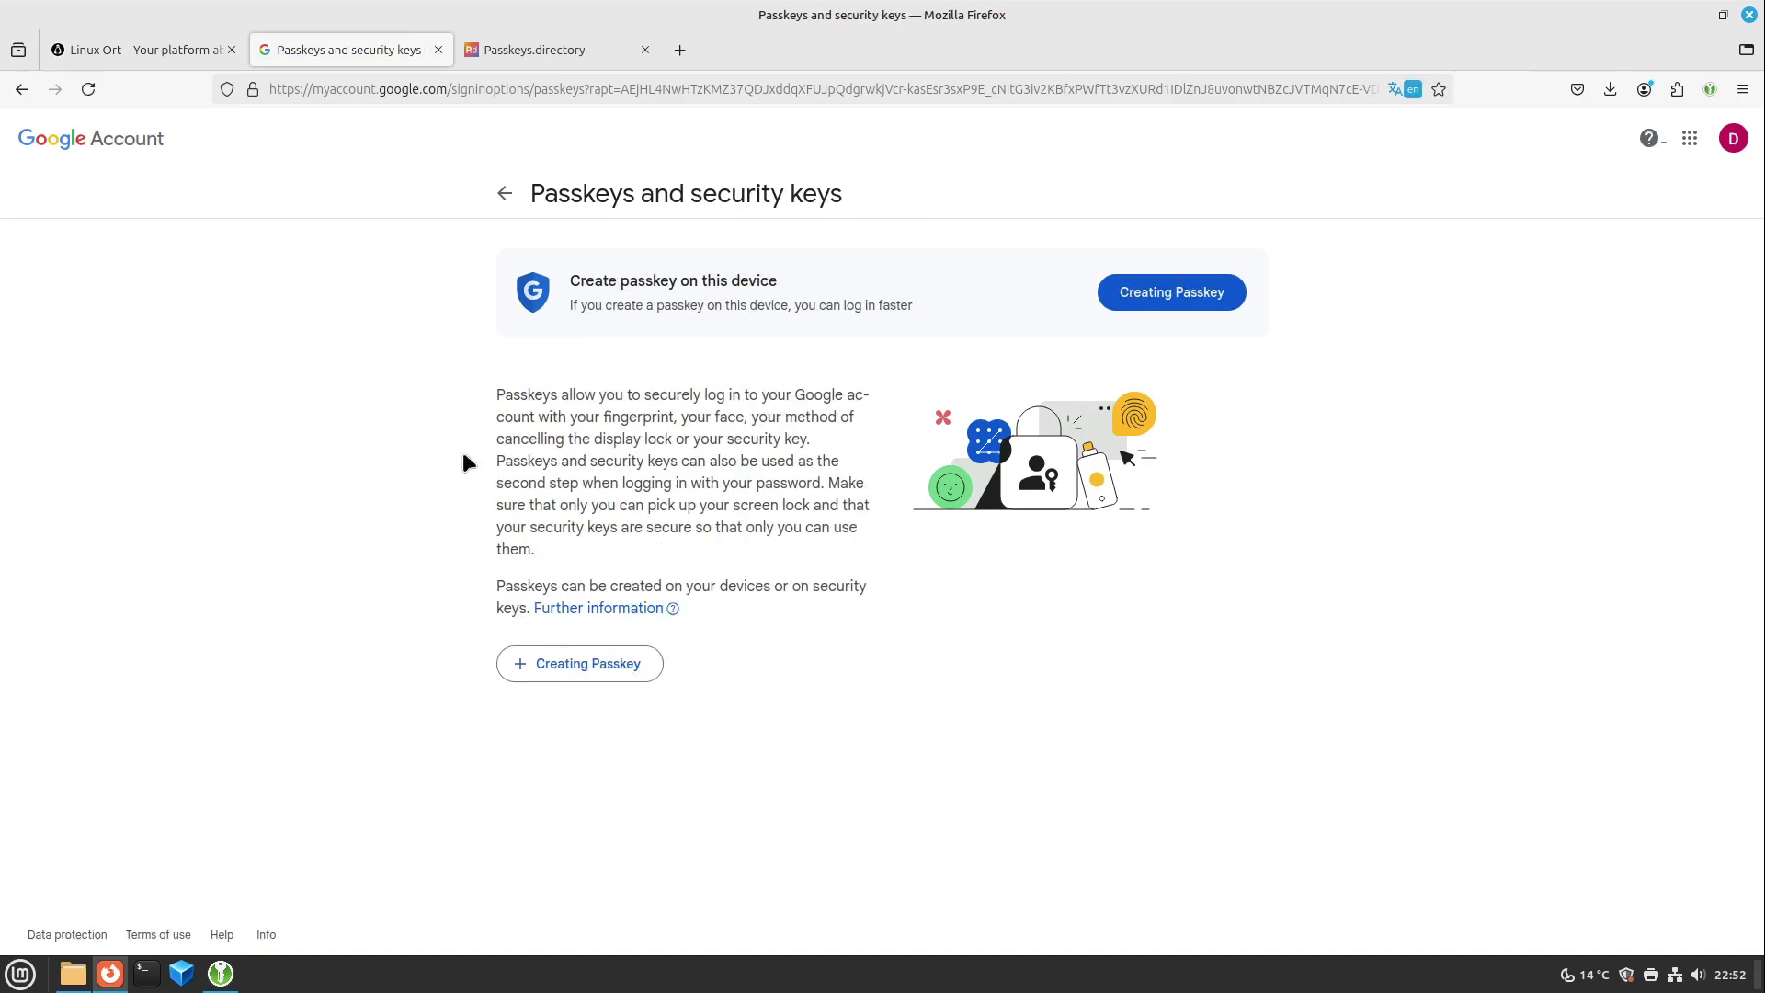
Step: Create a passkey for the Google account, register it in KeePassXC as a new entry, and return to the passkeys overview
click(555, 681)
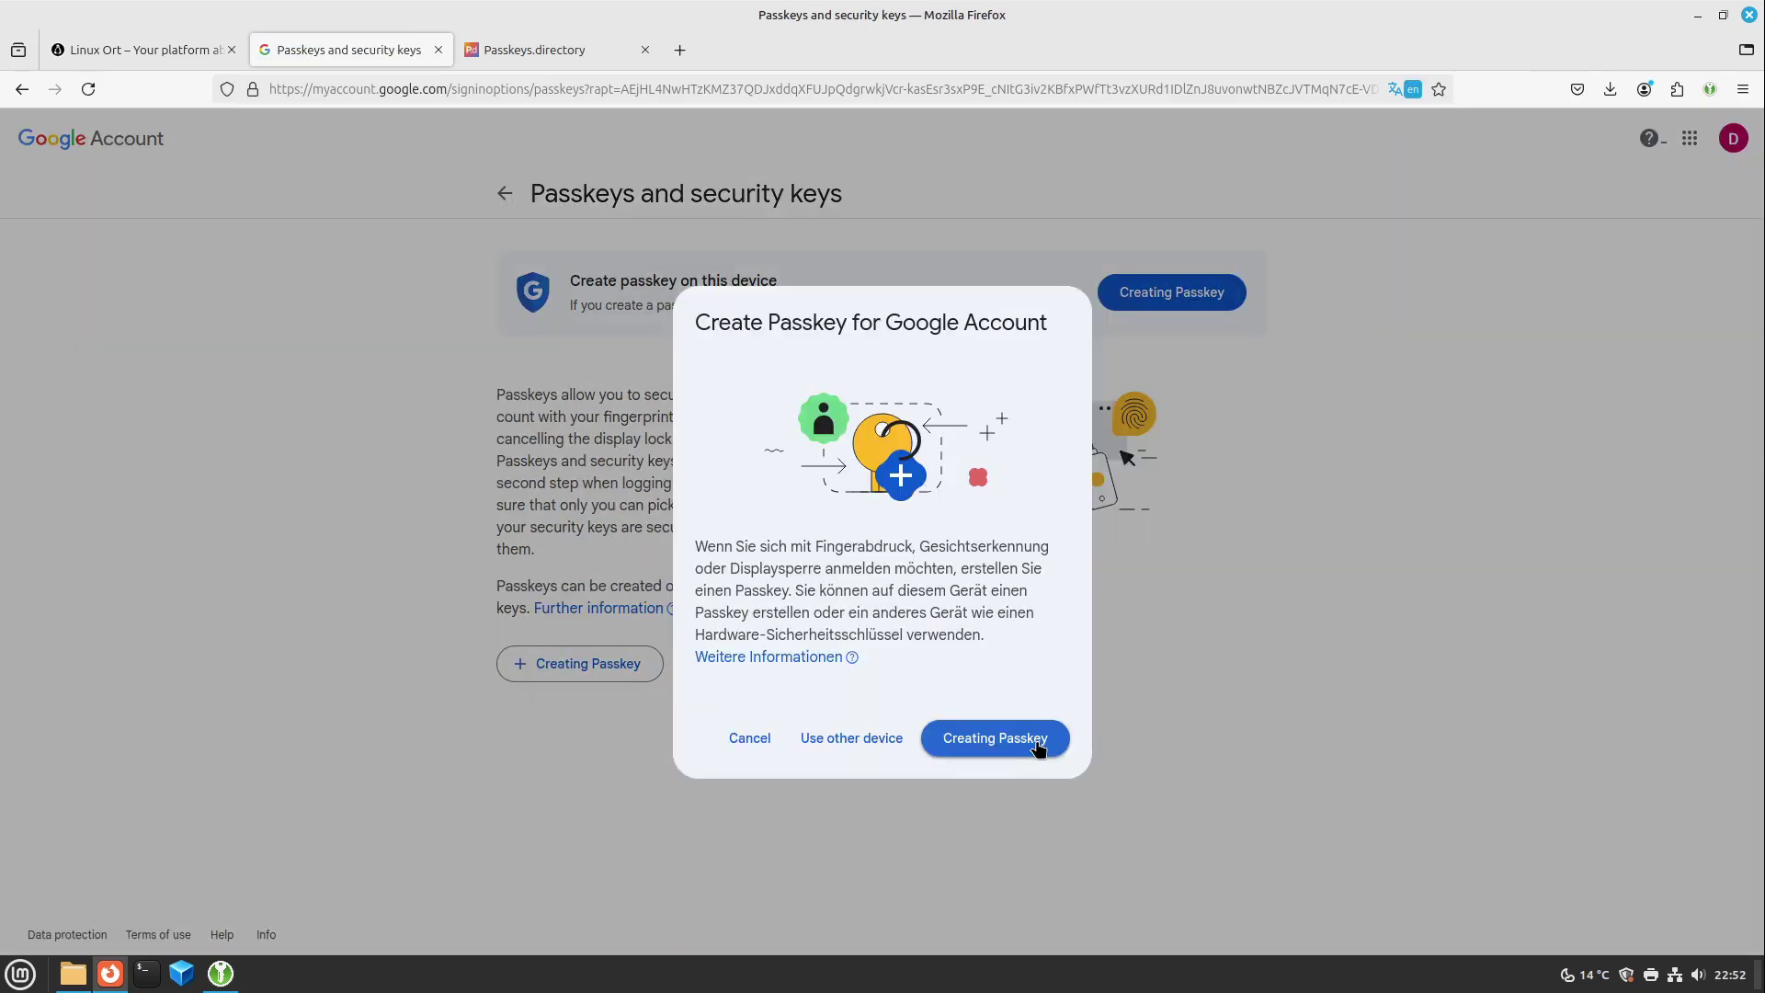
click(1034, 743)
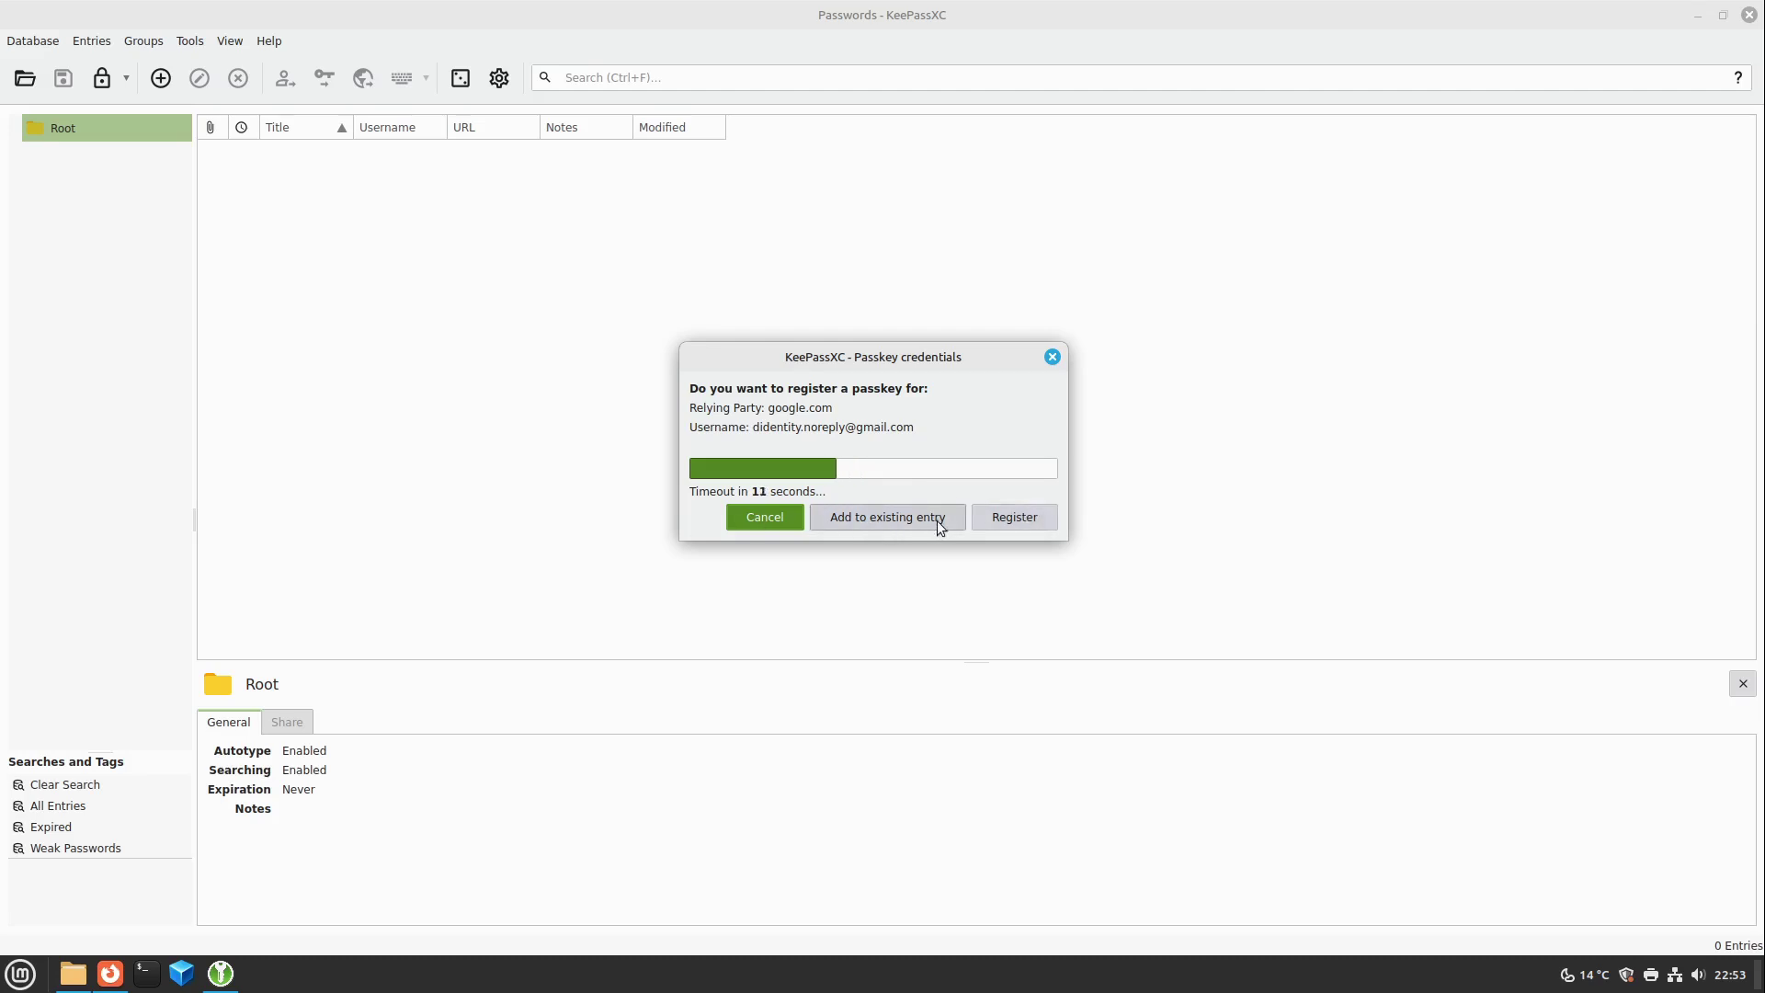
click(1016, 519)
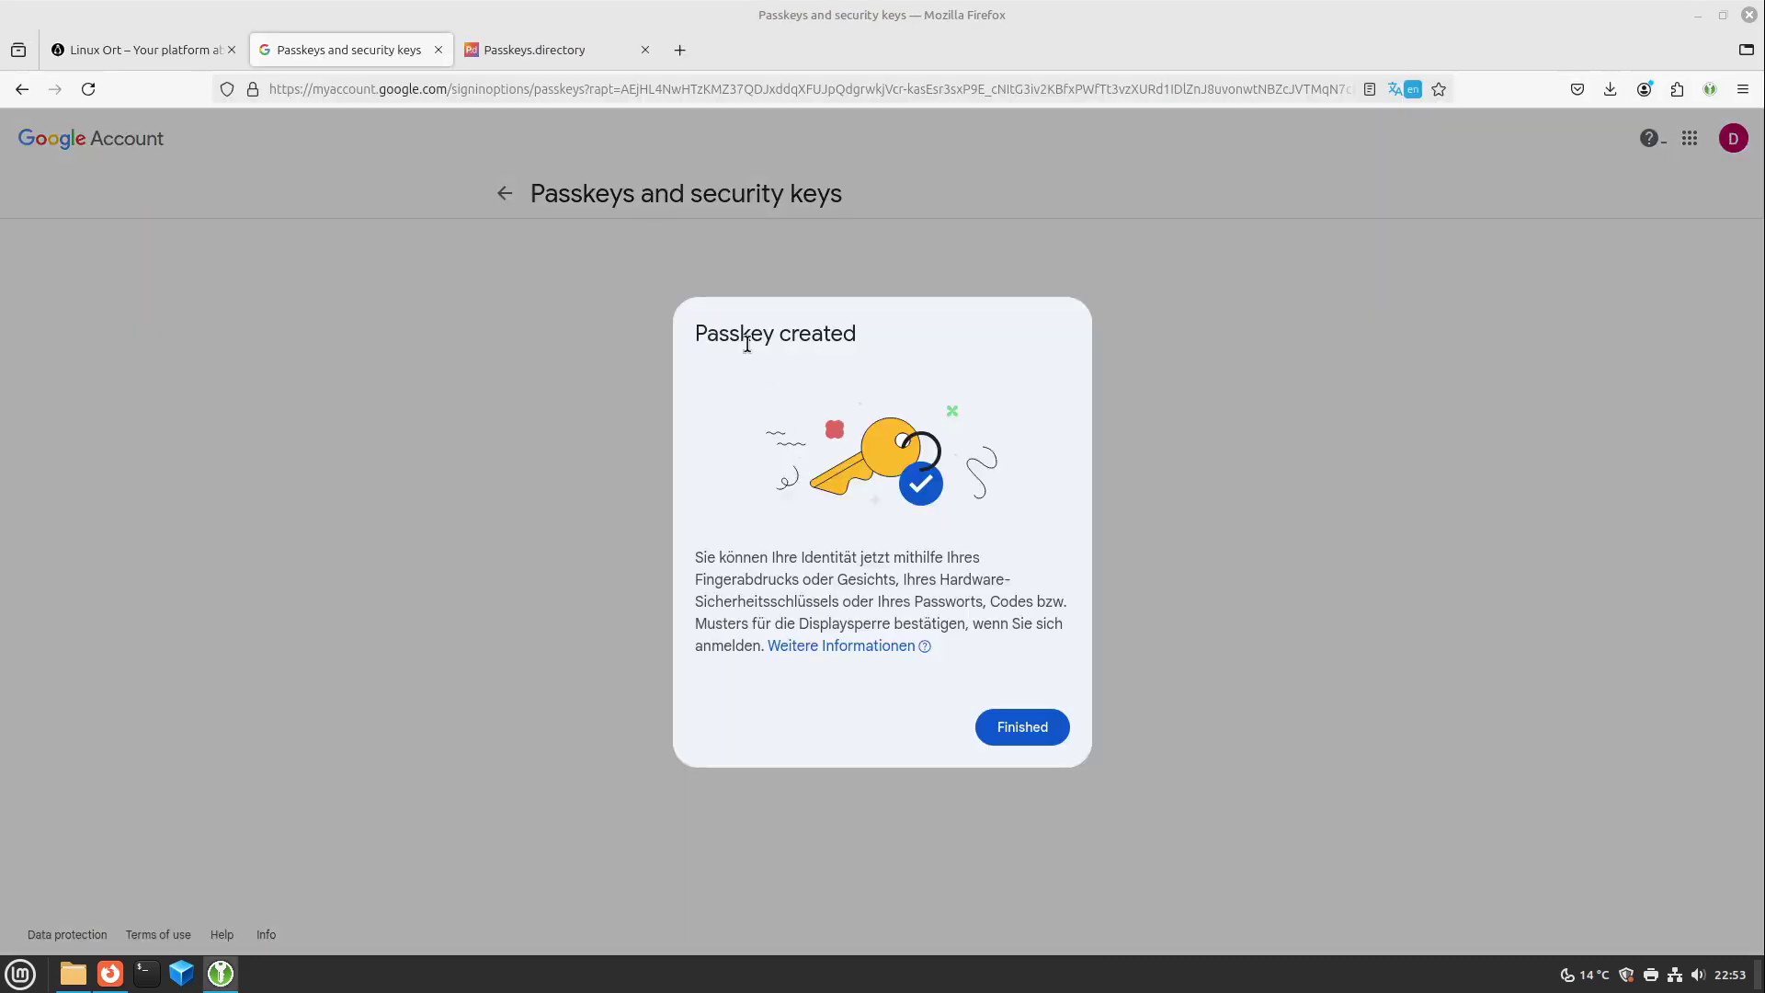
click(1004, 731)
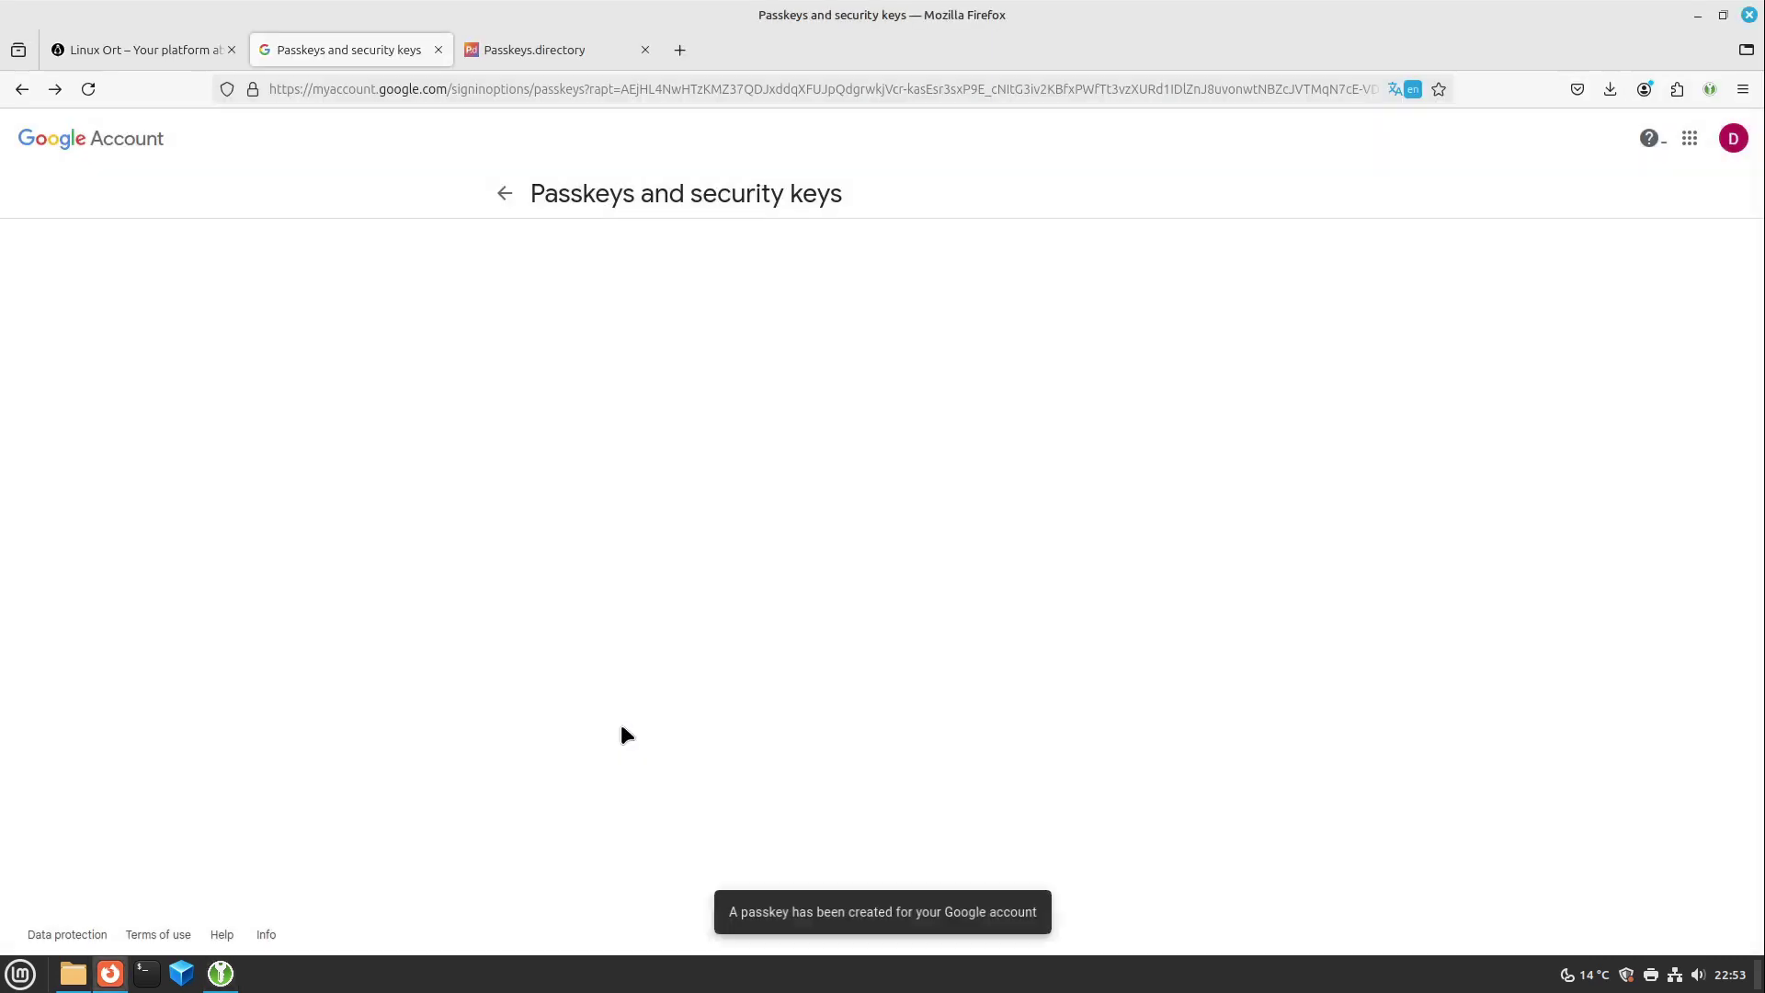
click(503, 193)
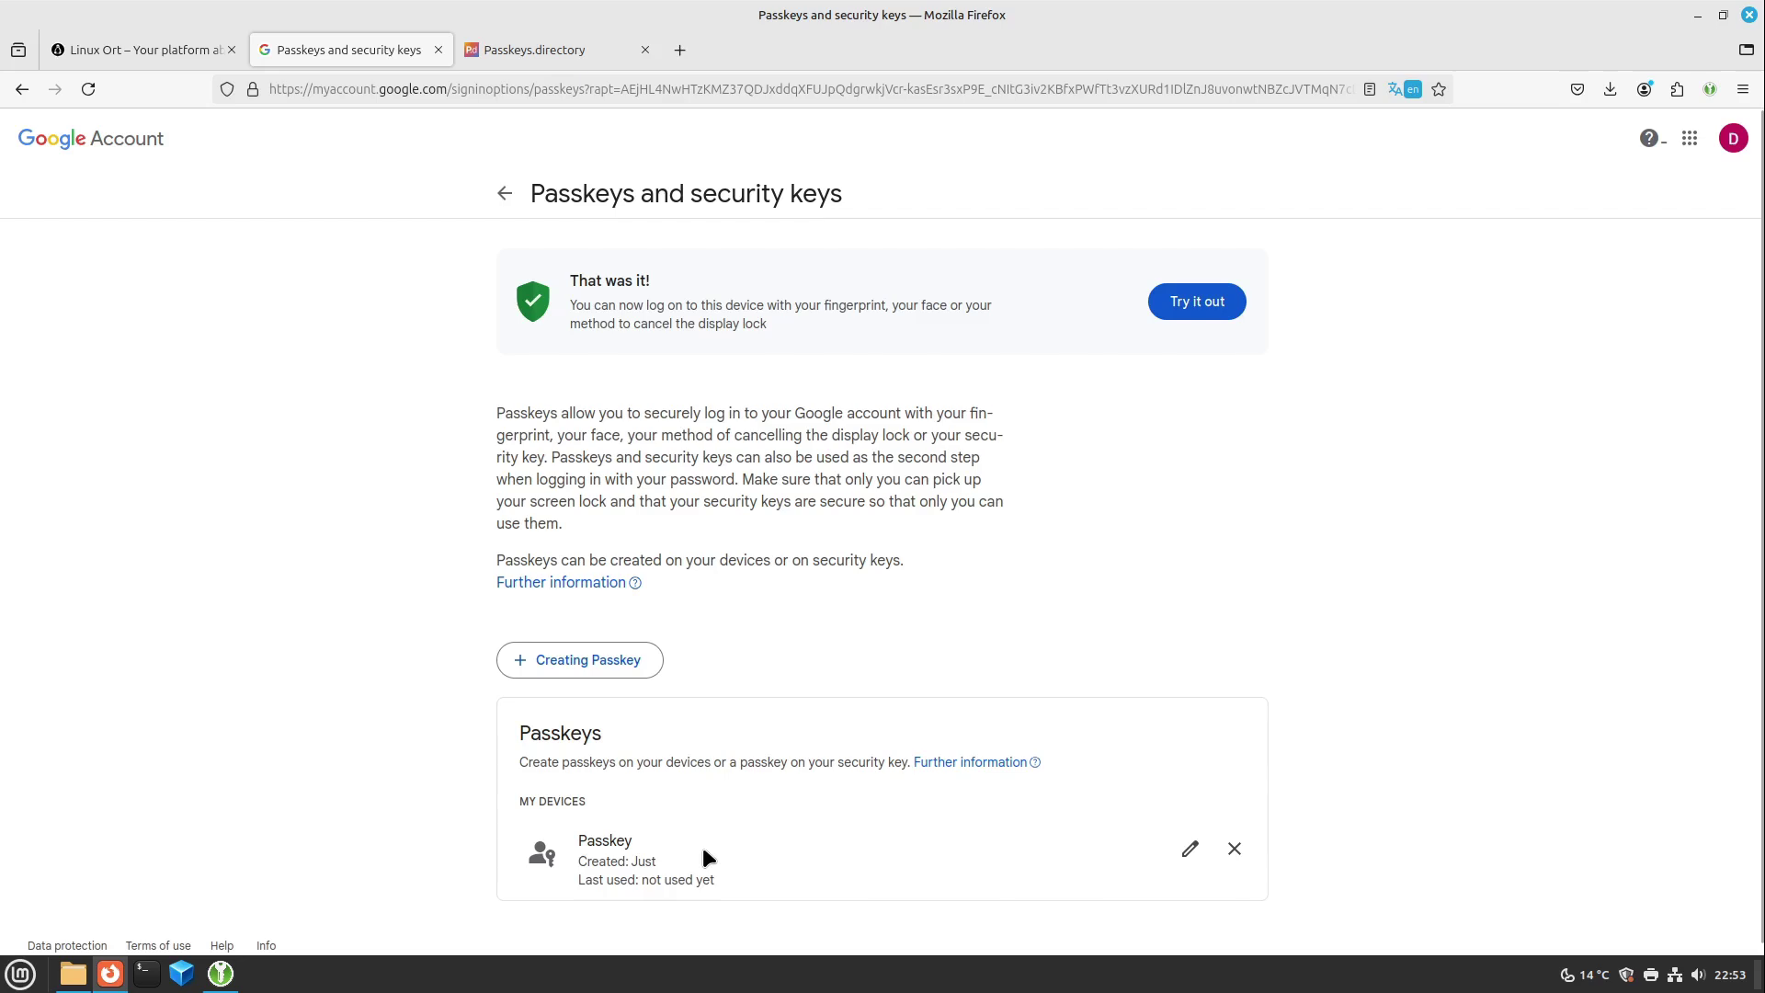
Step: Try out the new Google passkey by authenticating with its KeePassXC entry, and finish the test
click(1186, 302)
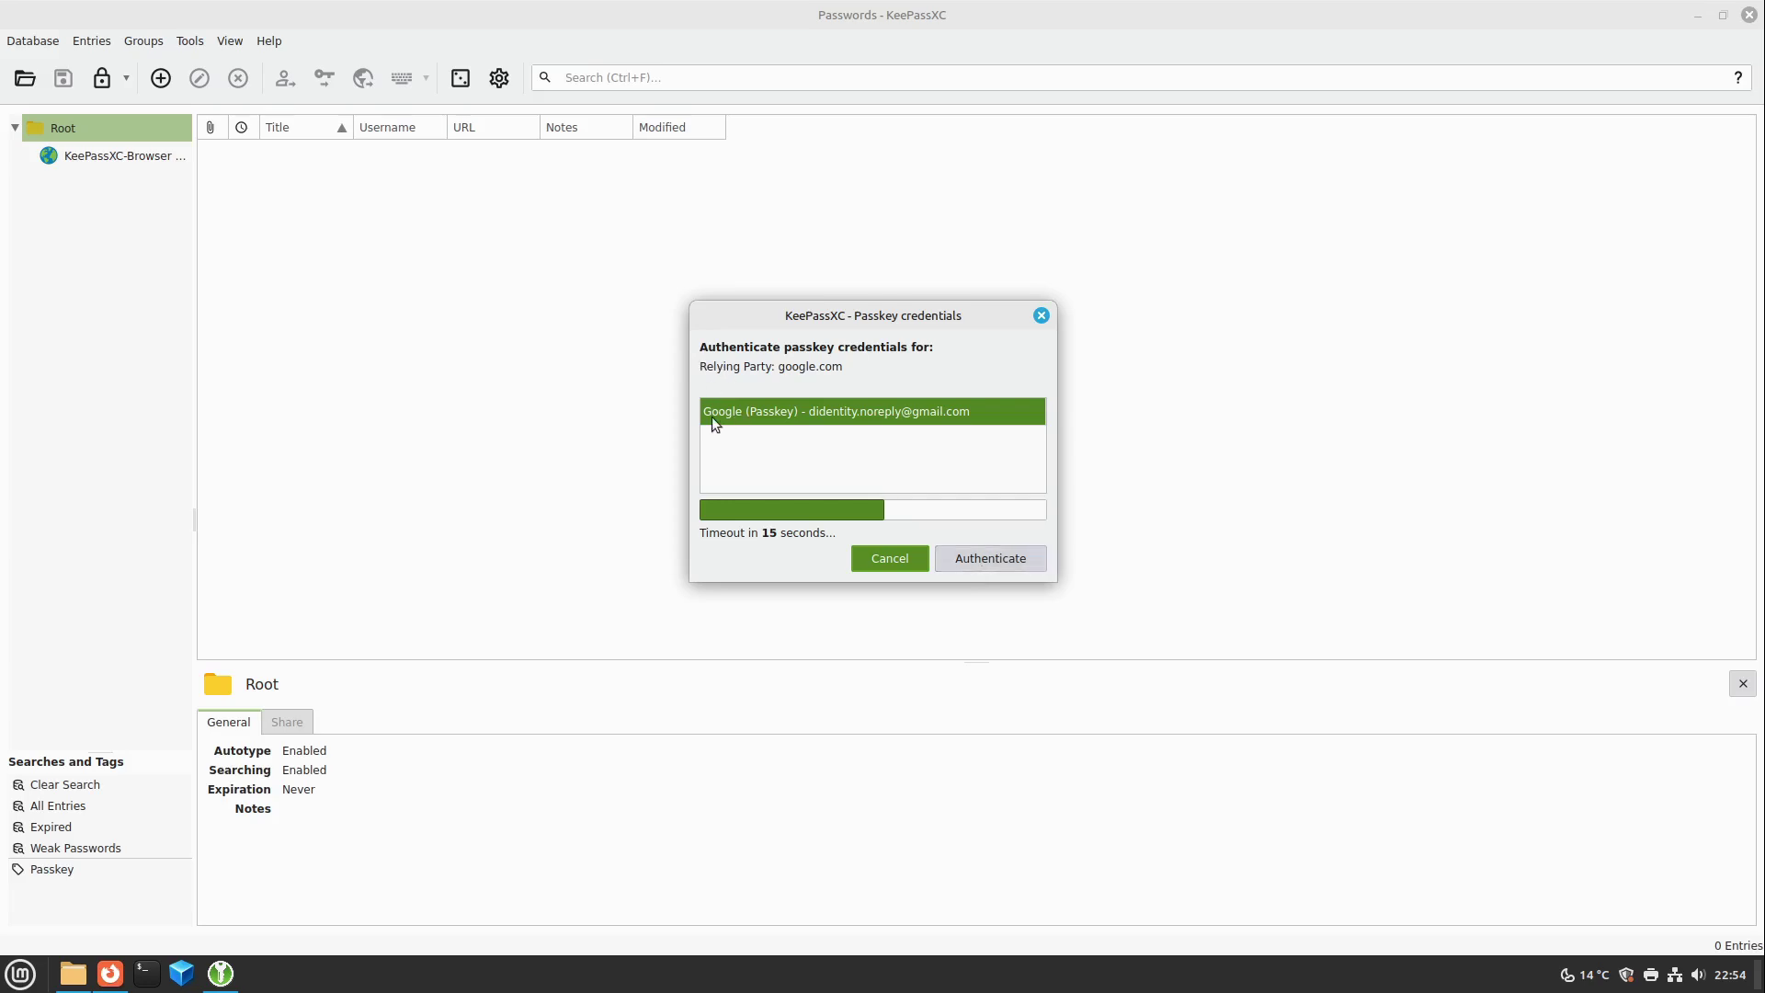
click(978, 557)
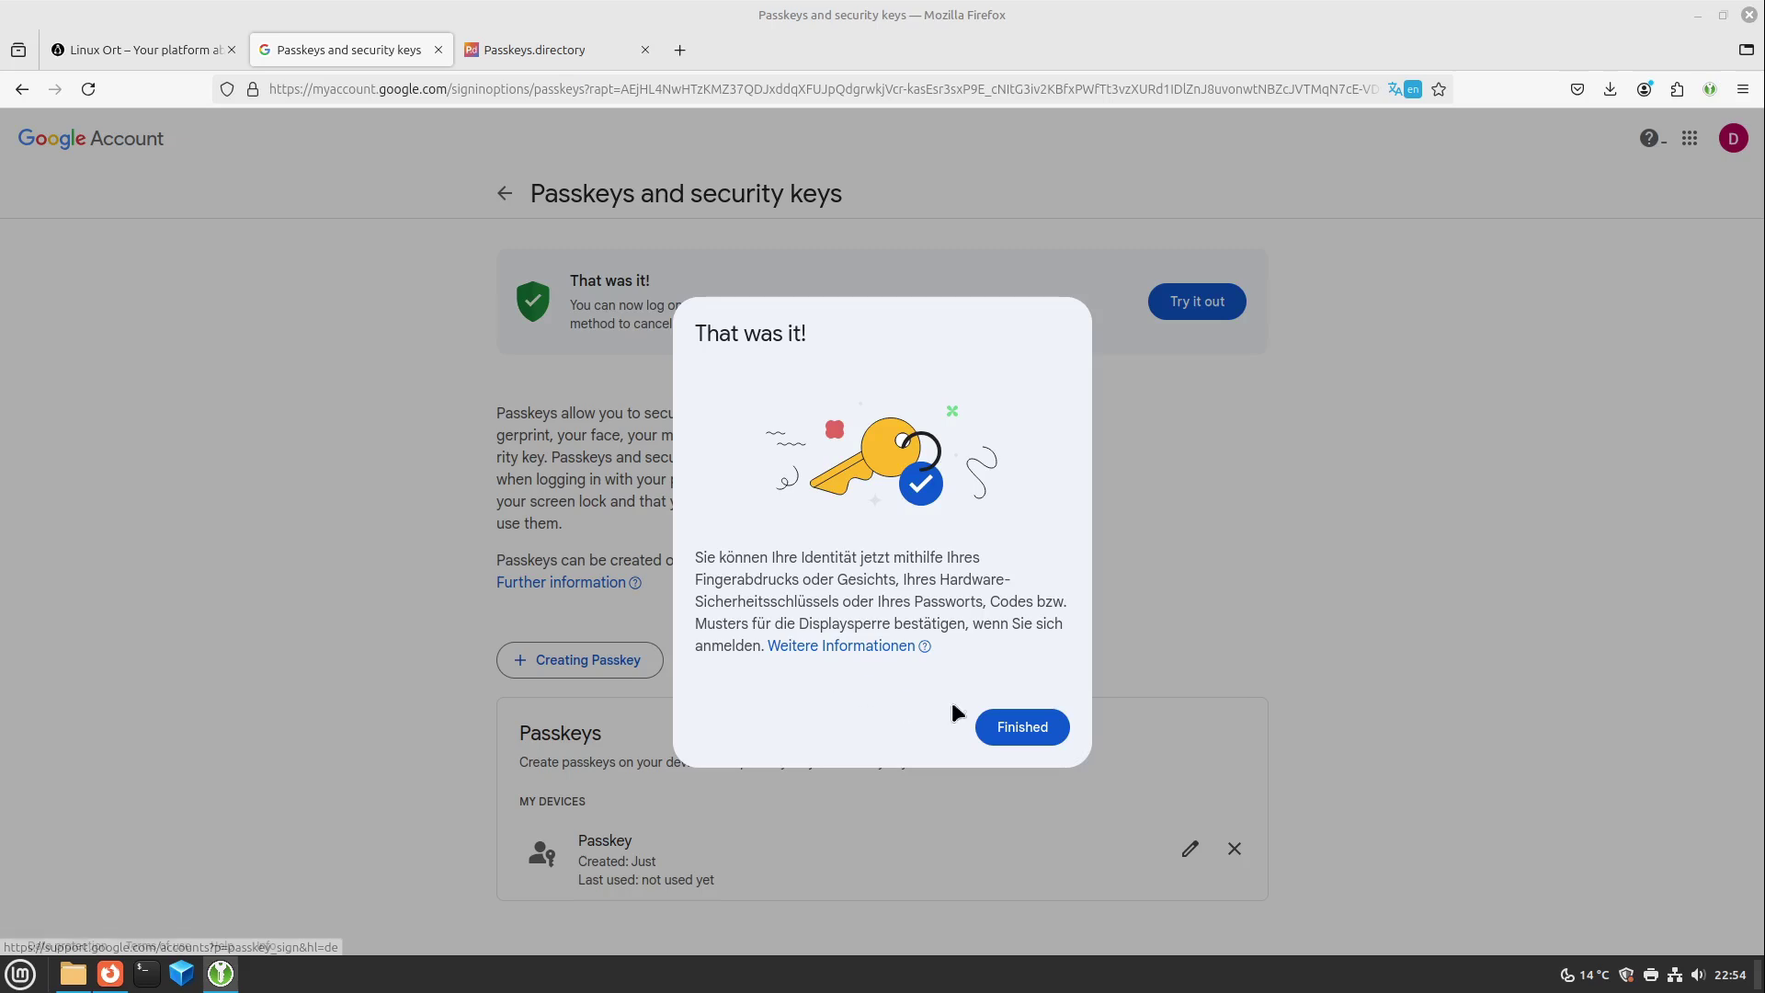
click(1003, 735)
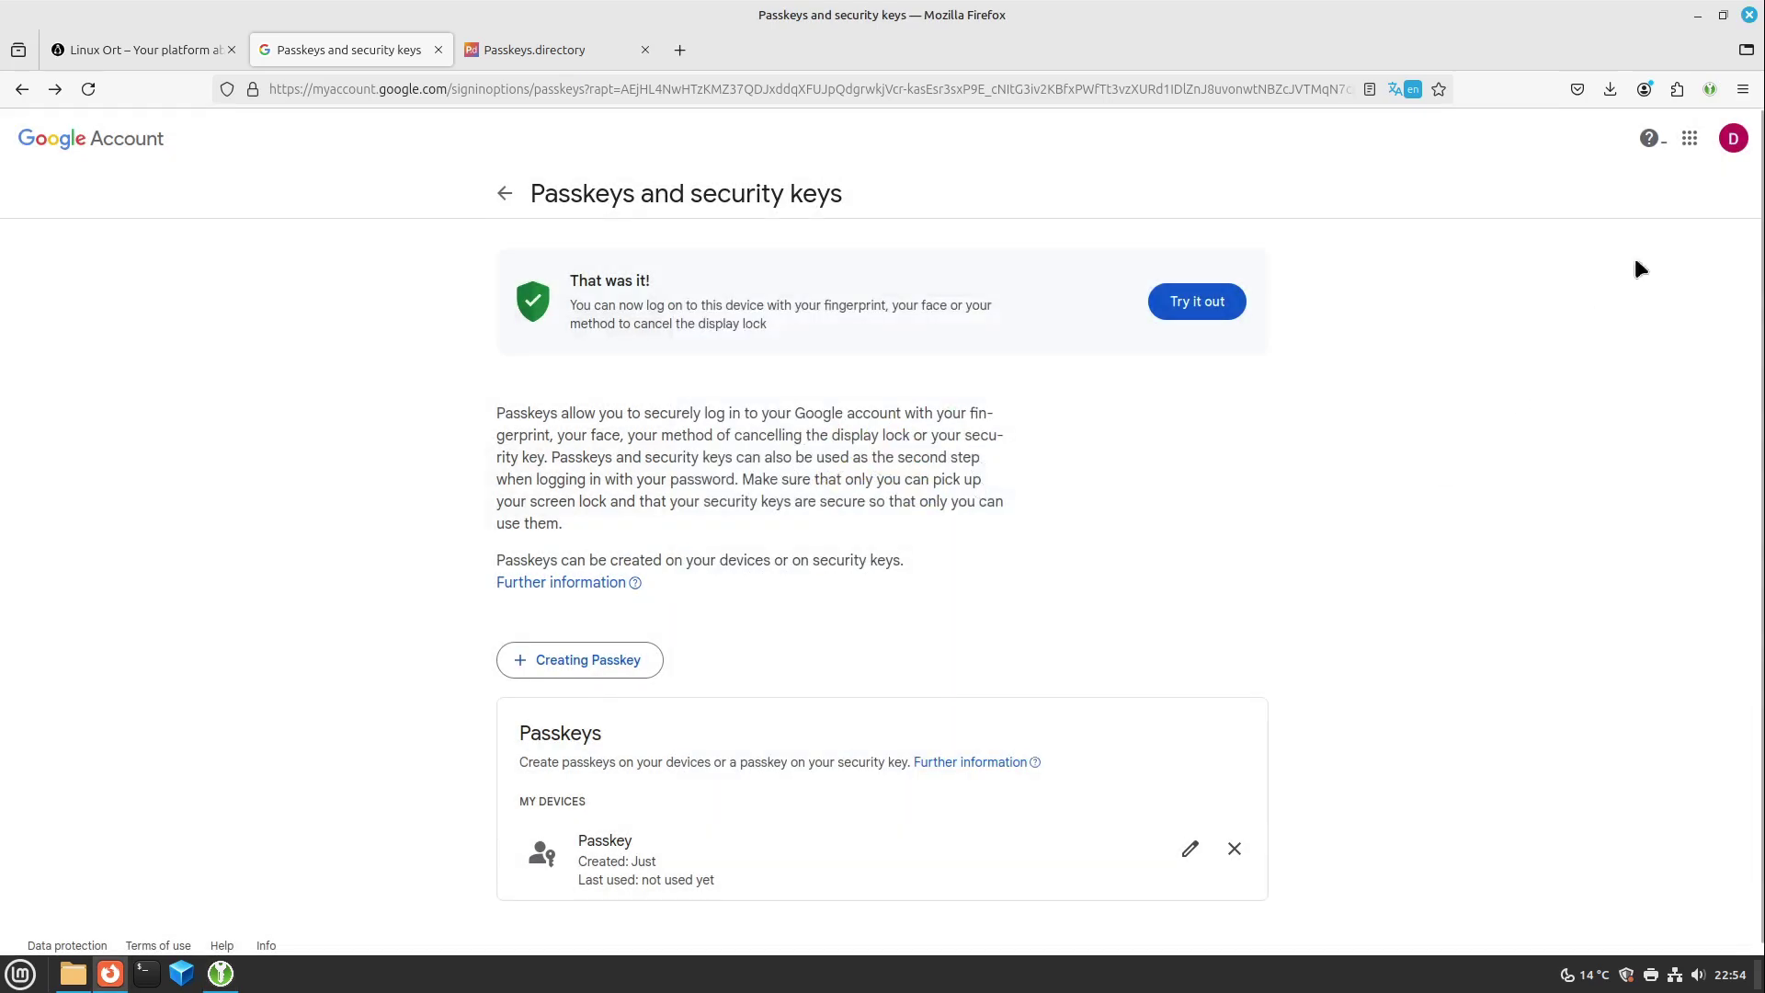
Step: Sign out of all Google accounts and sign back in to the same account with the passkey from KeePassXC
click(1736, 139)
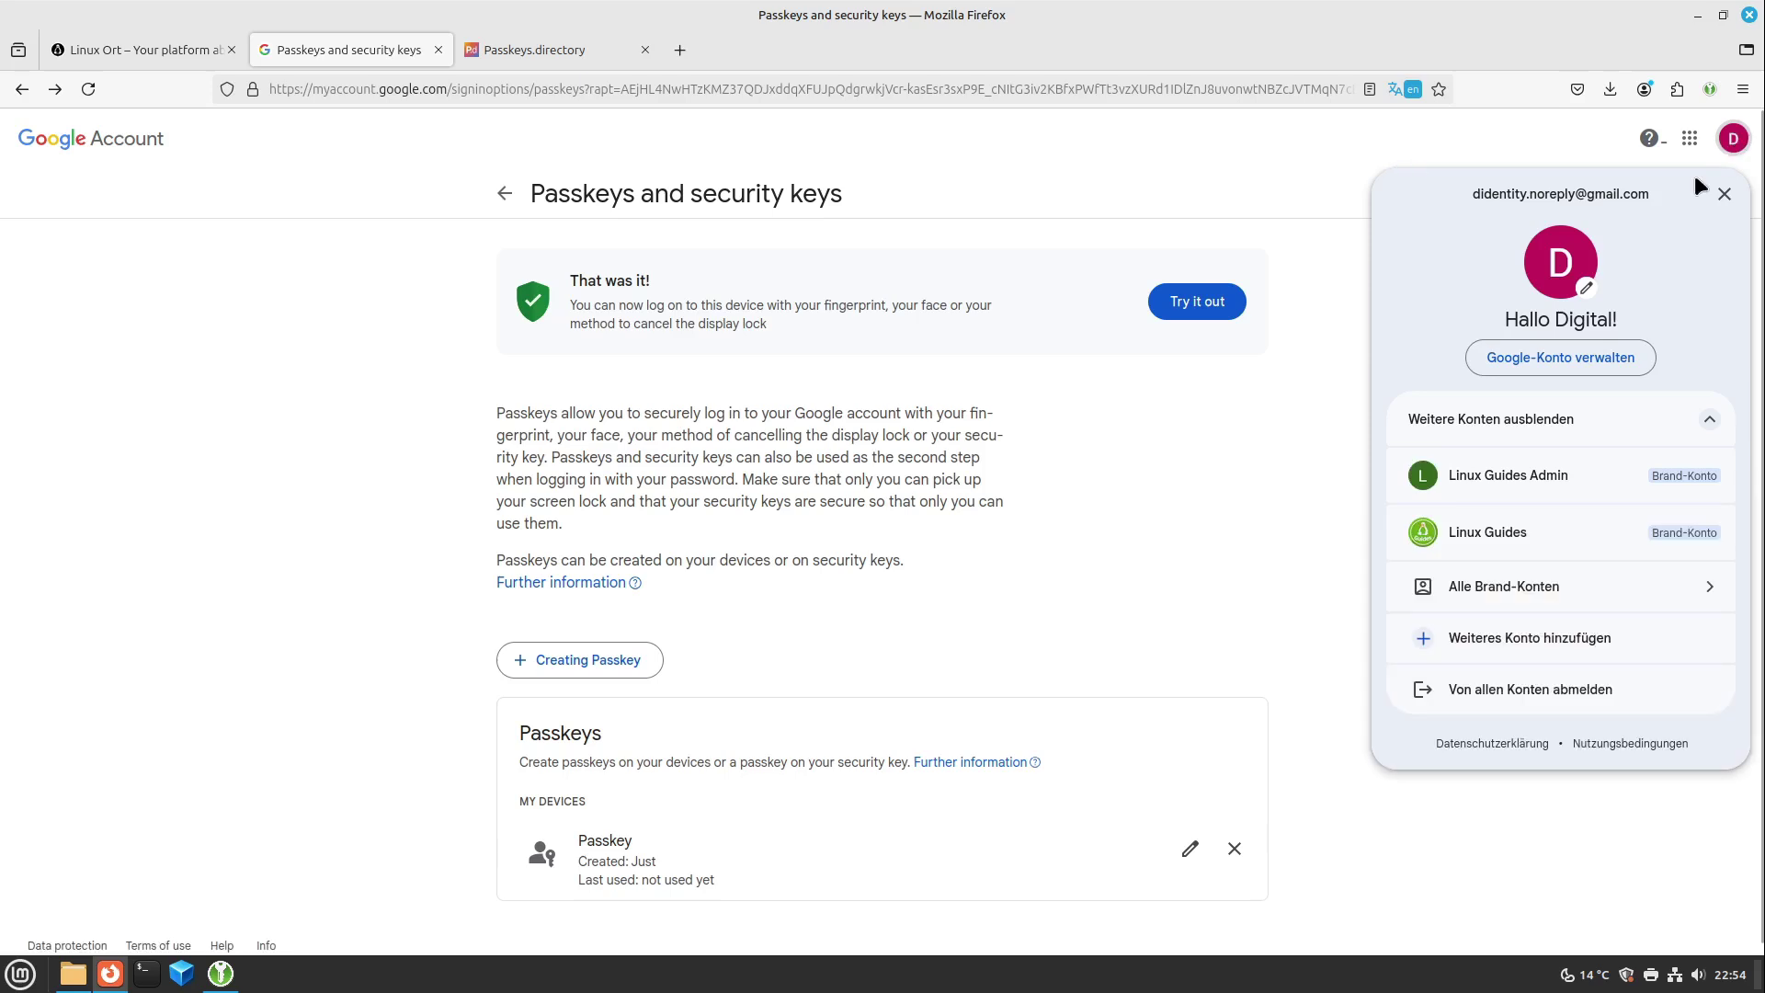
click(1508, 685)
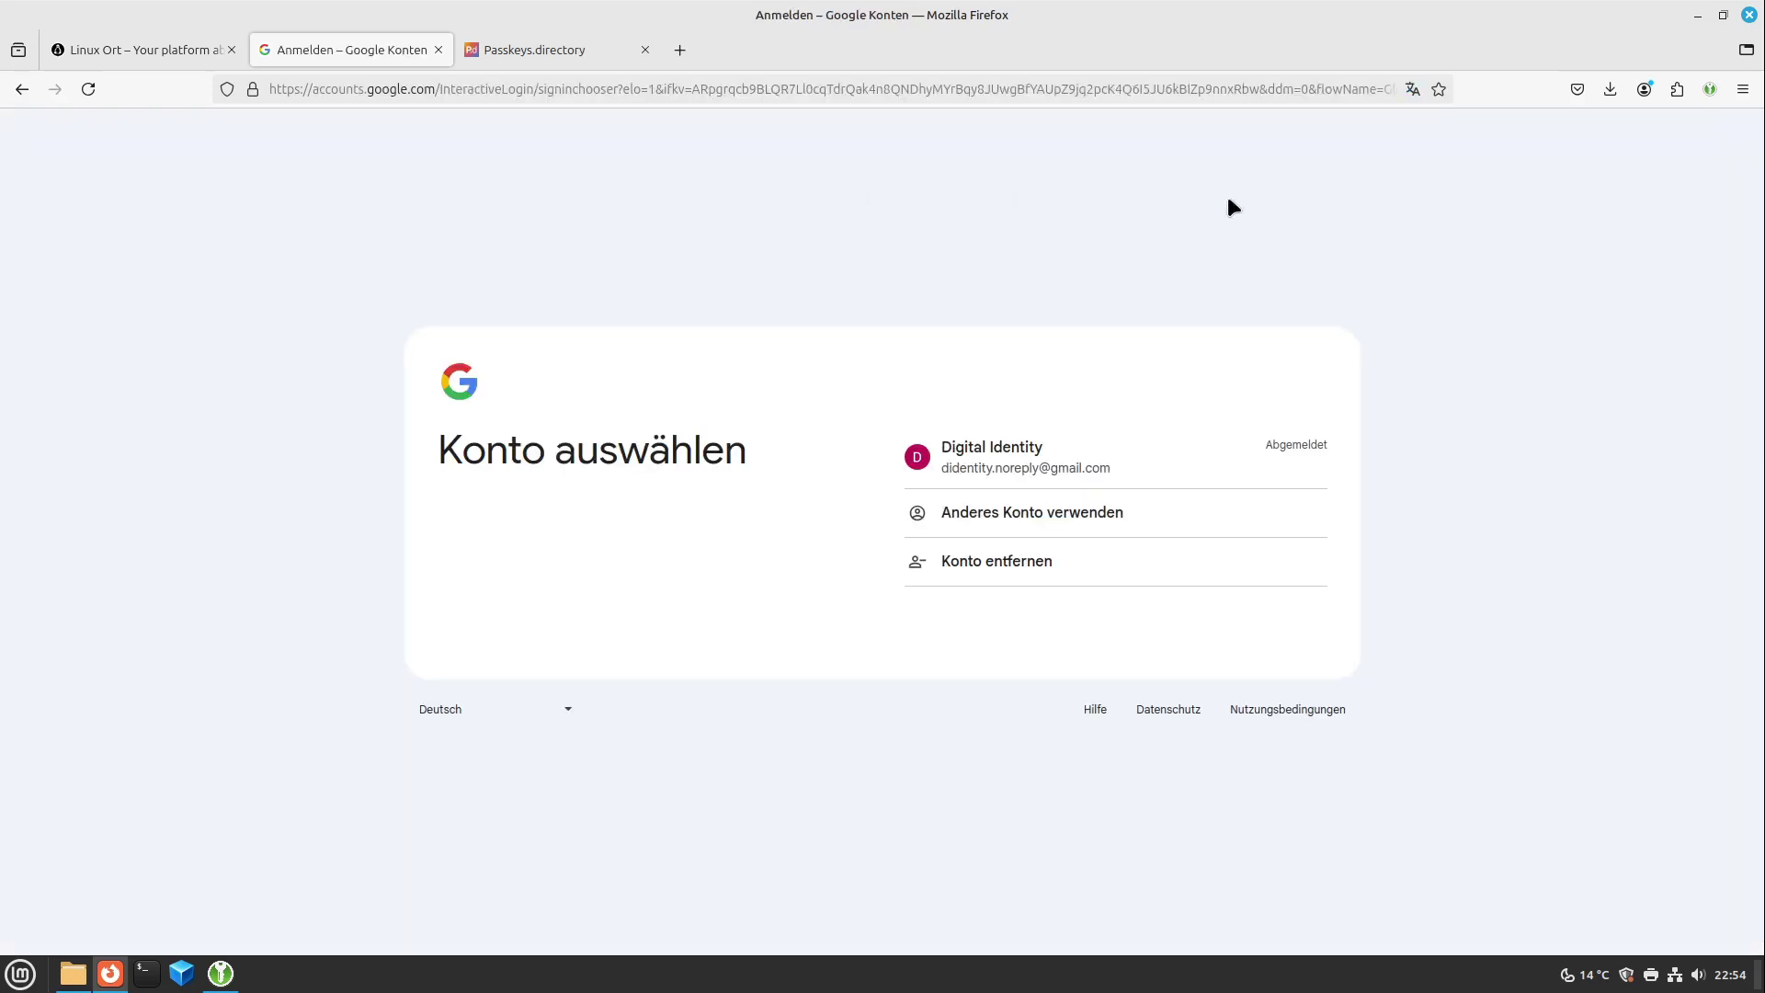
click(976, 457)
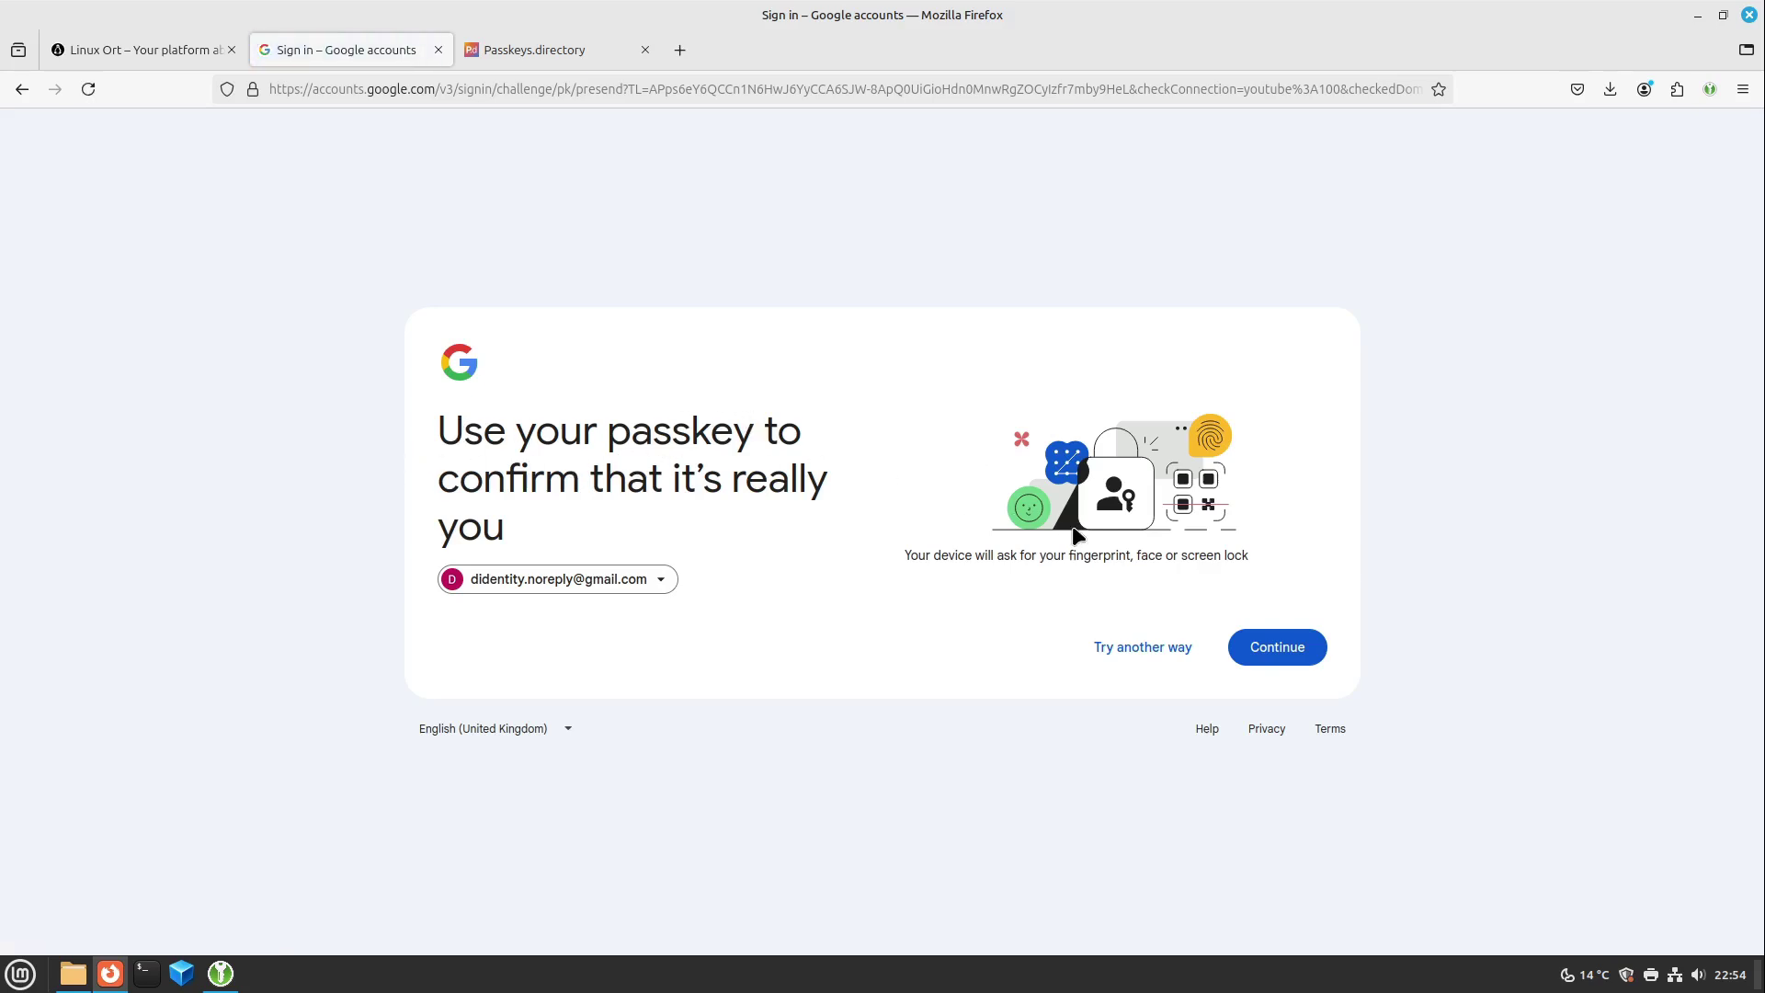
click(1296, 661)
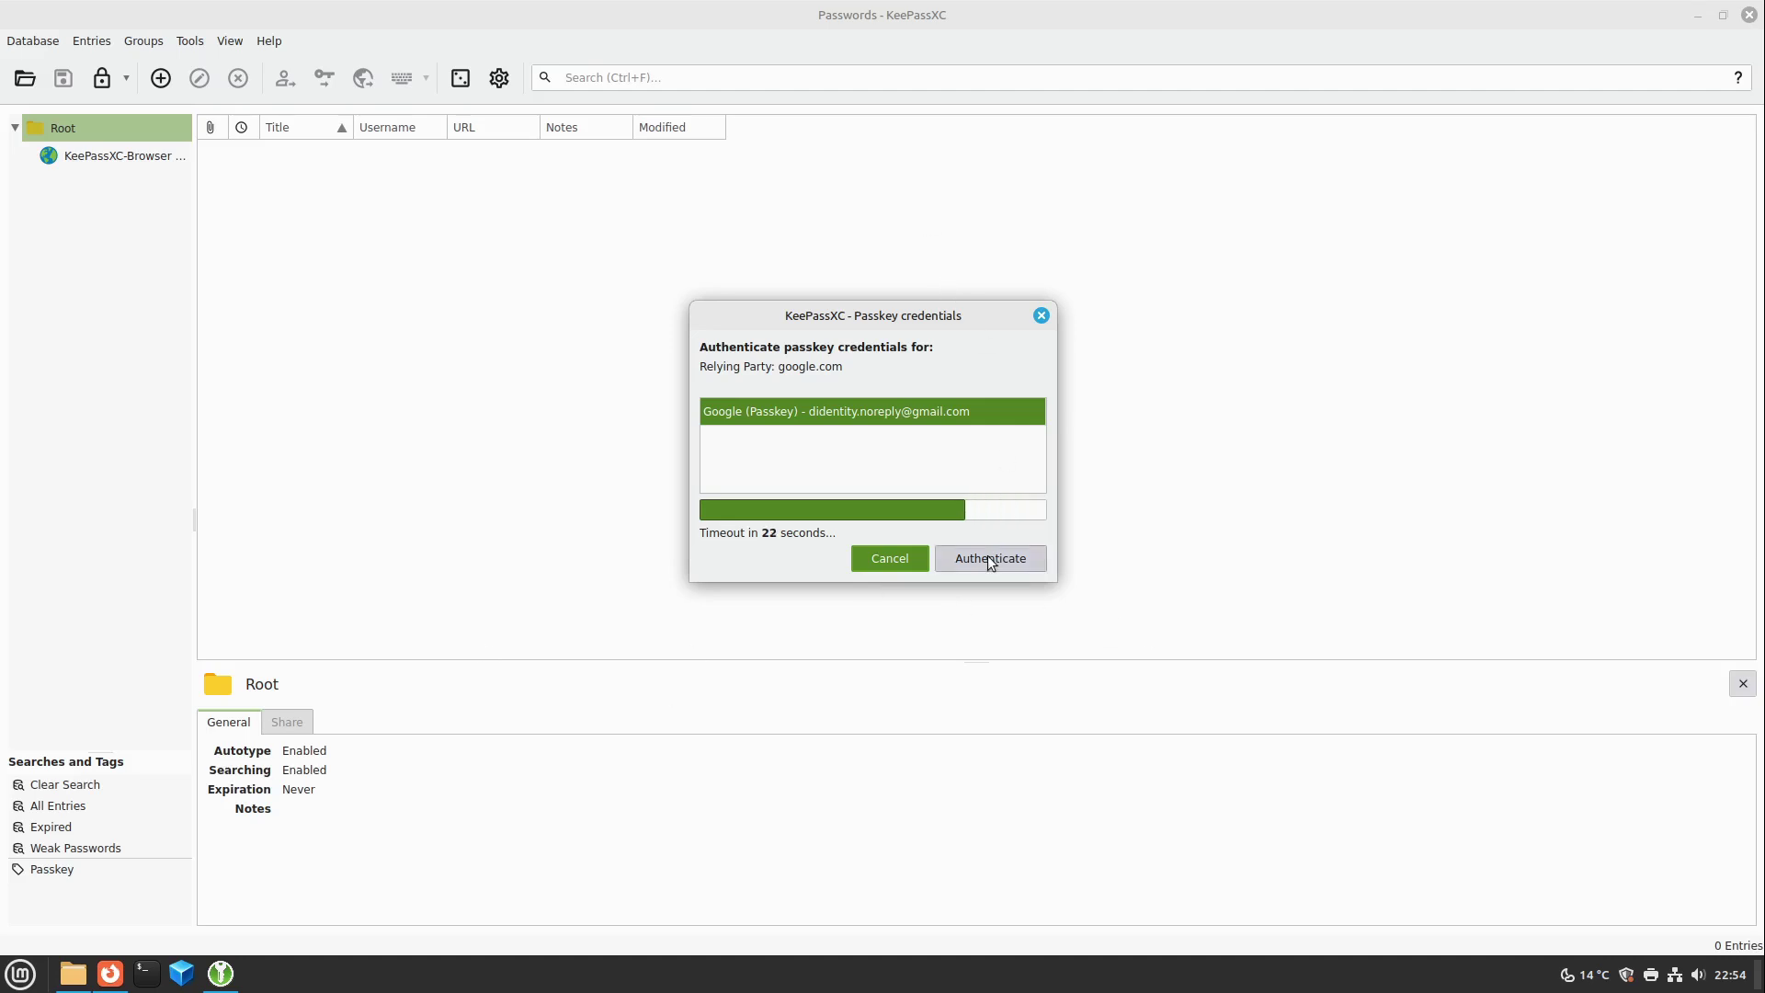
click(1008, 569)
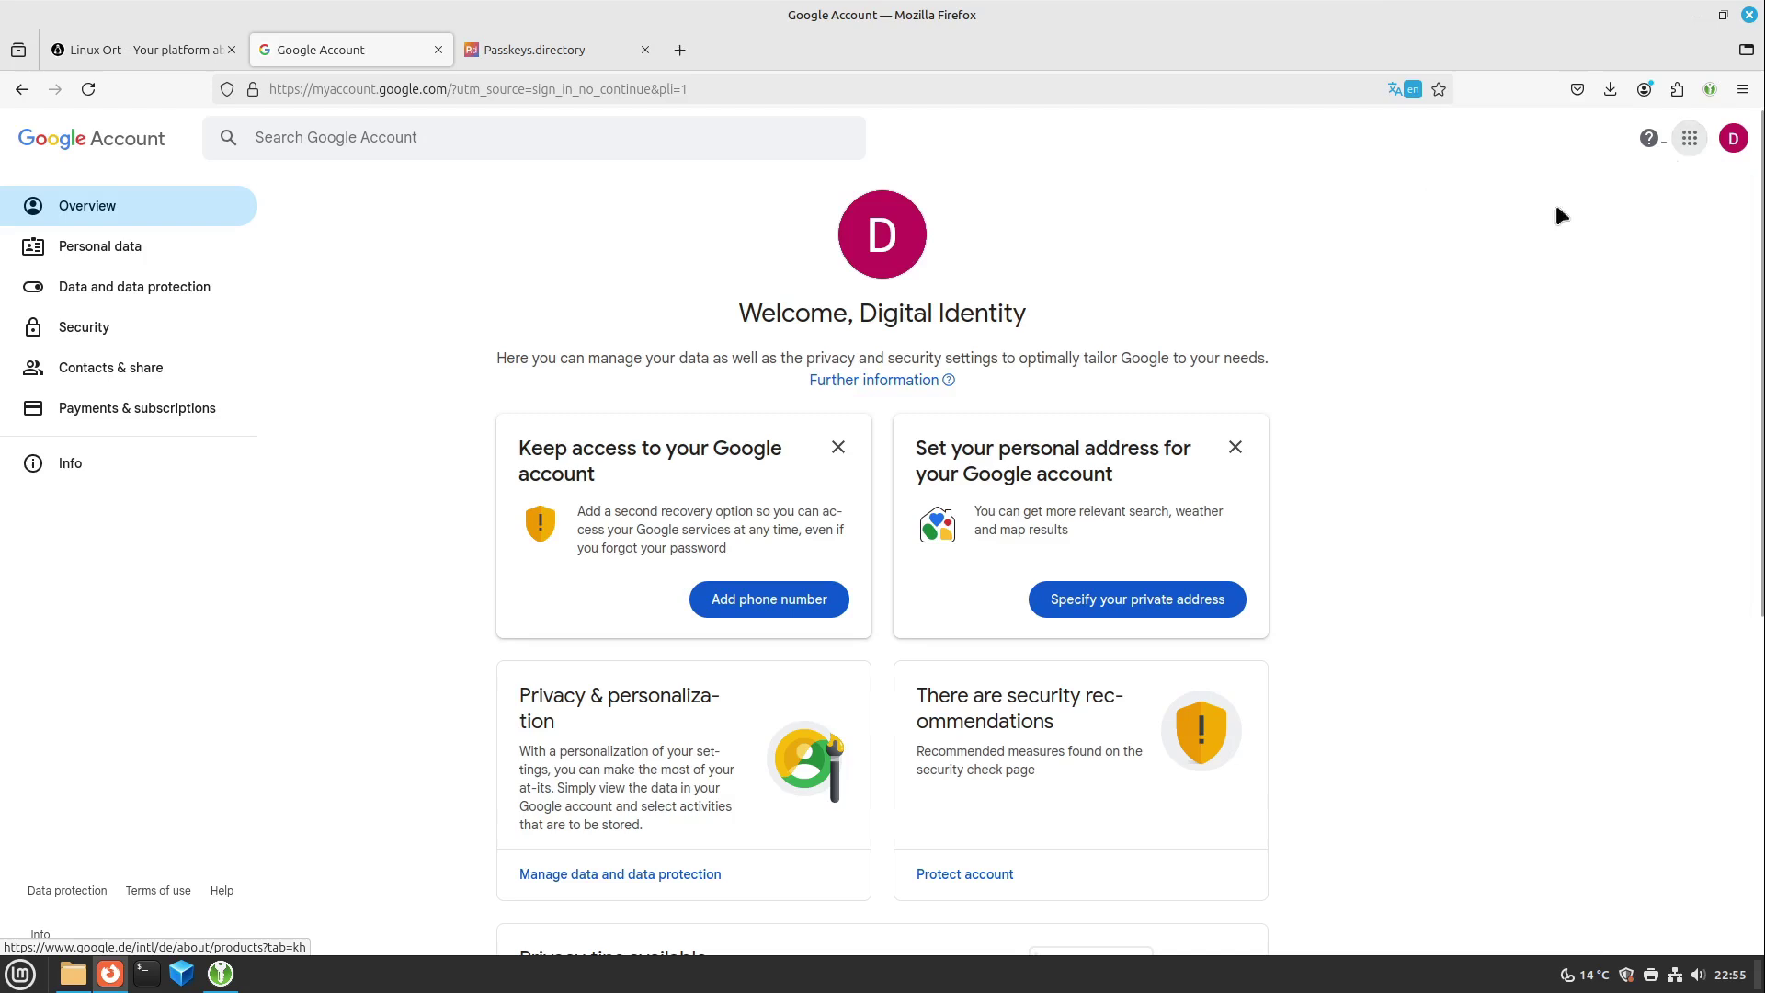
Step: Close the Google Account and Passkeys.directory pages and open webauthn.io in a new tab
click(676, 54)
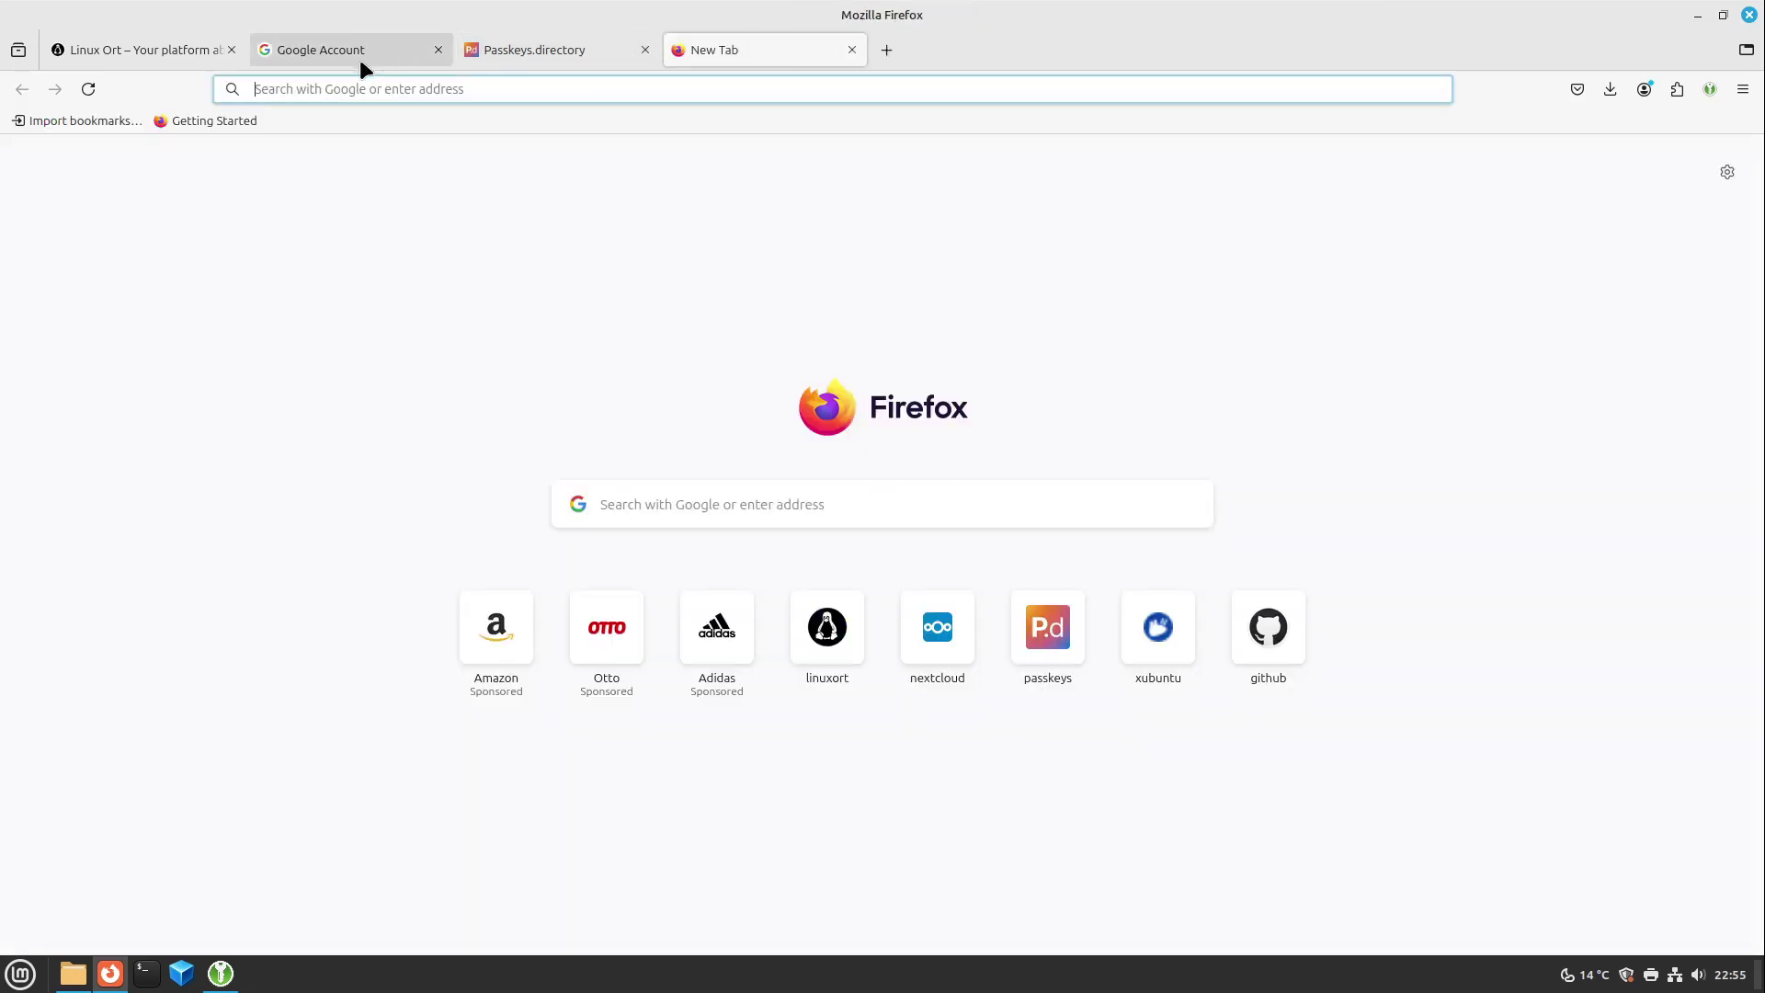
middle_click(352, 60)
middle_click(340, 61)
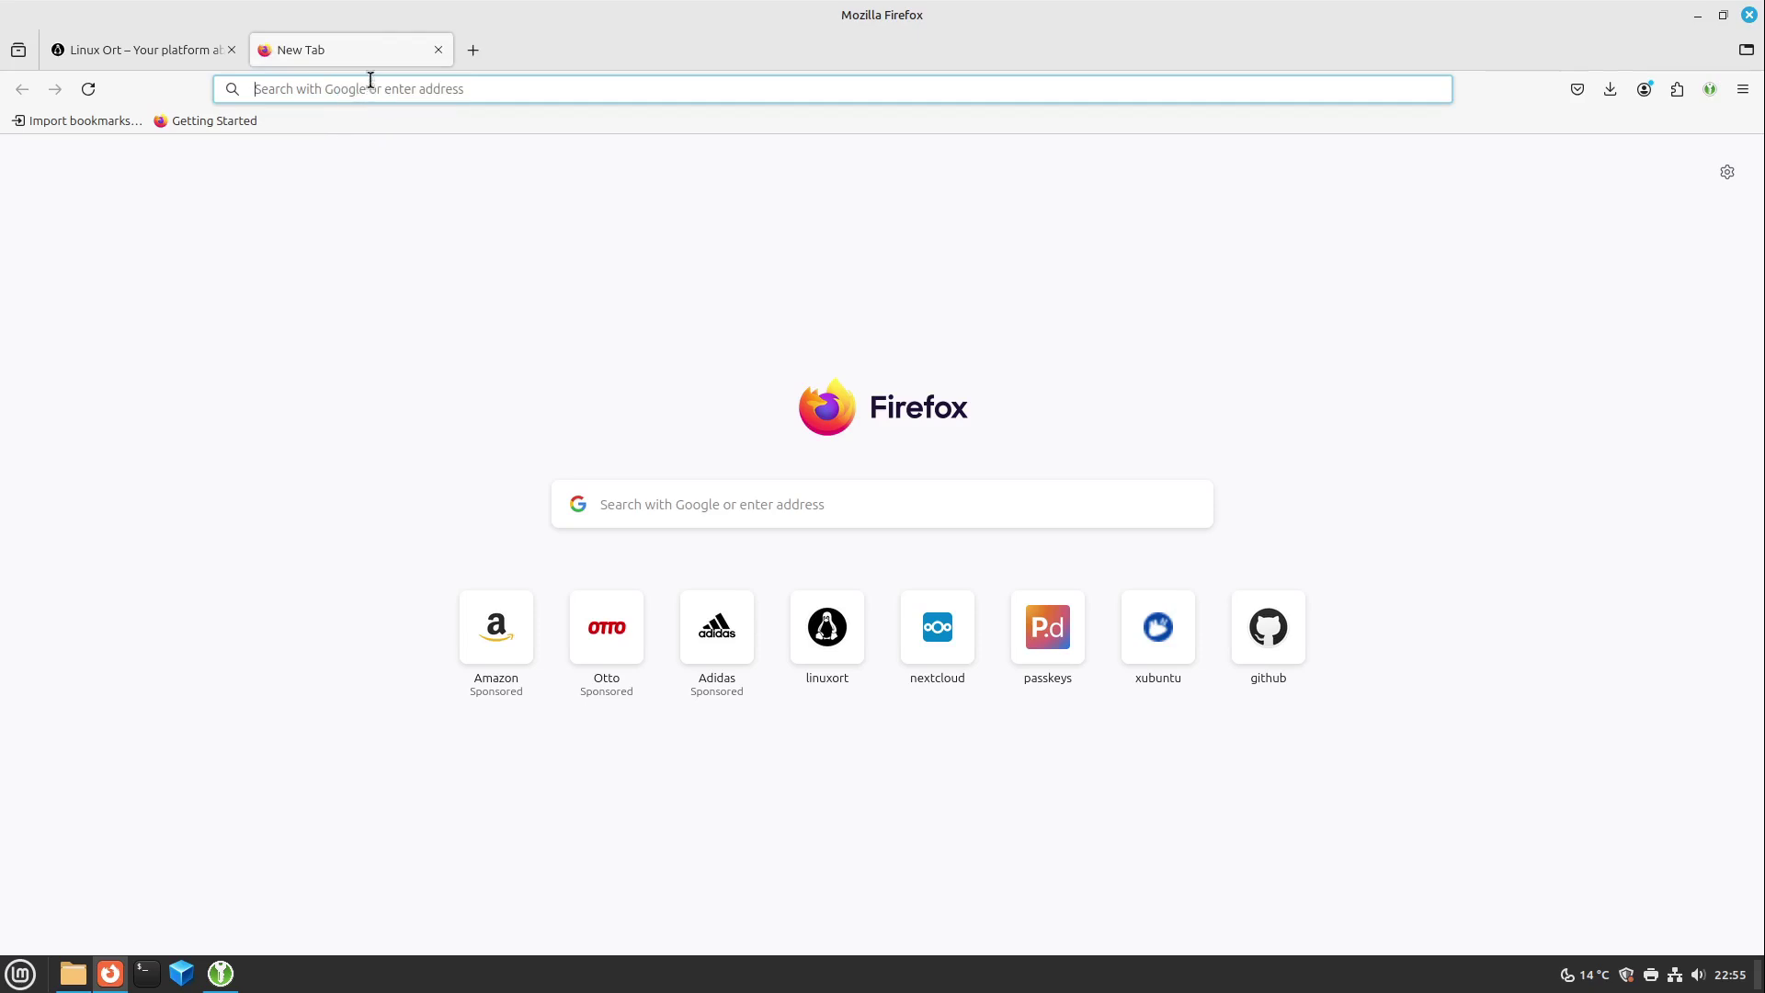
text(web)
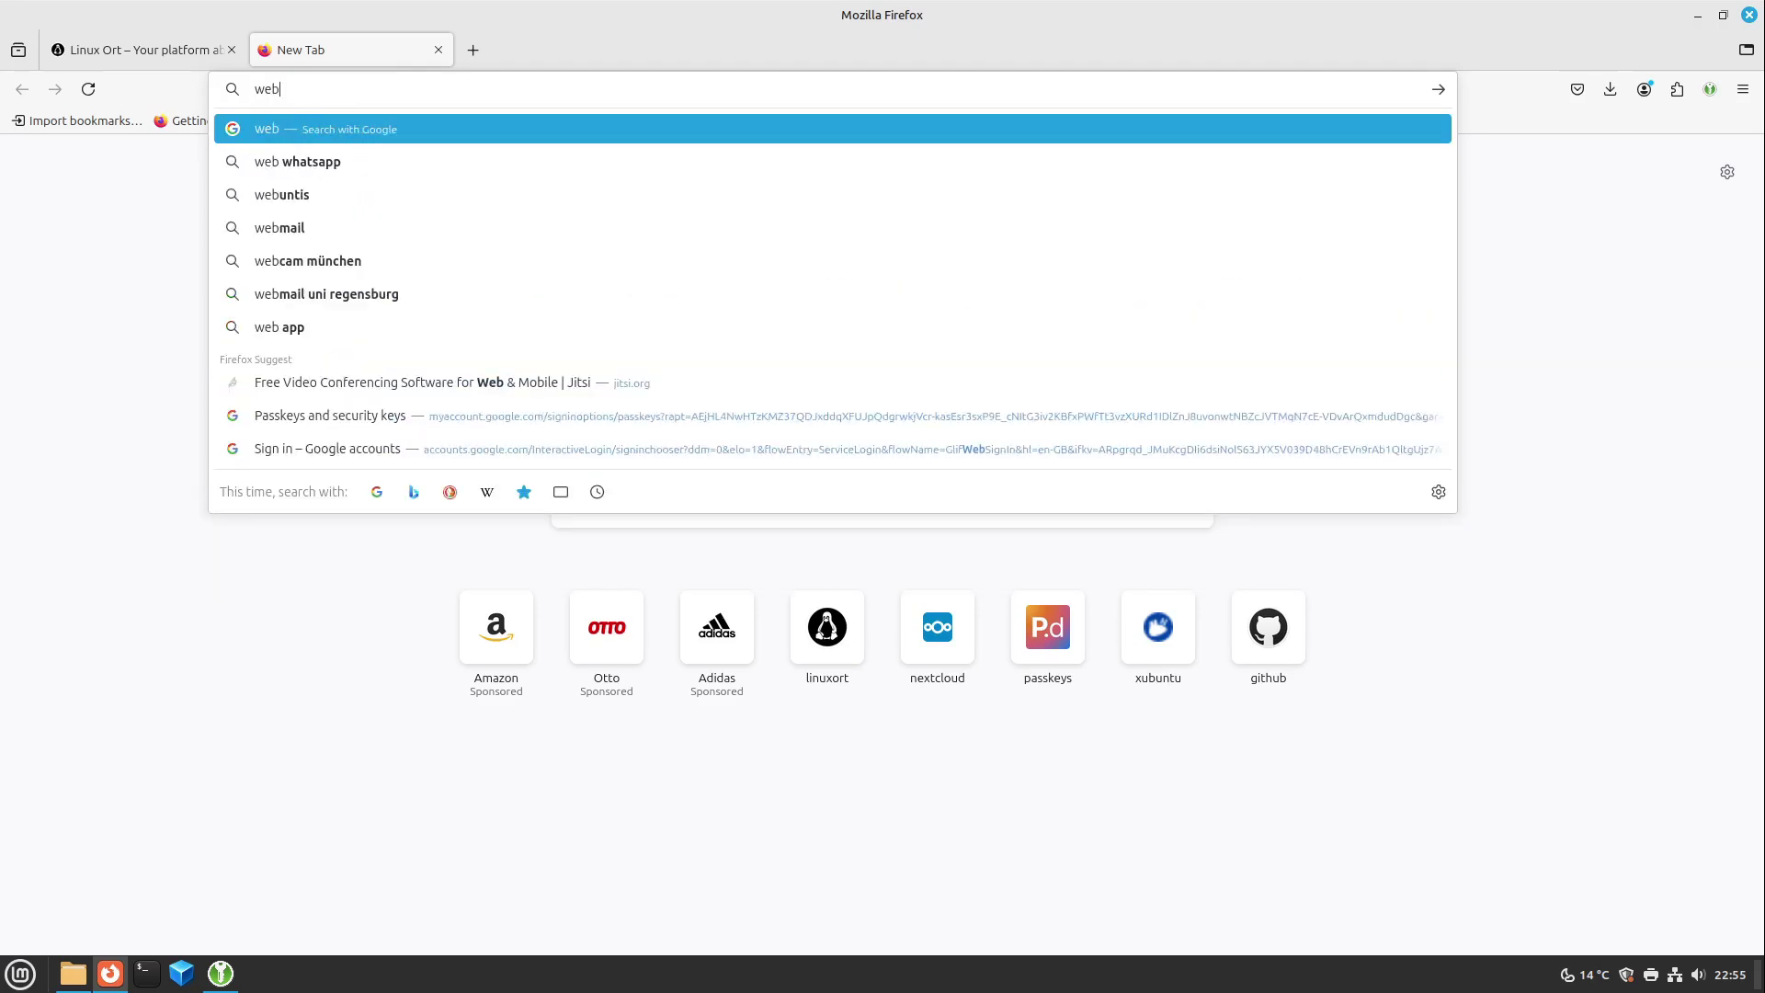
text(authn.io)
key(Return)
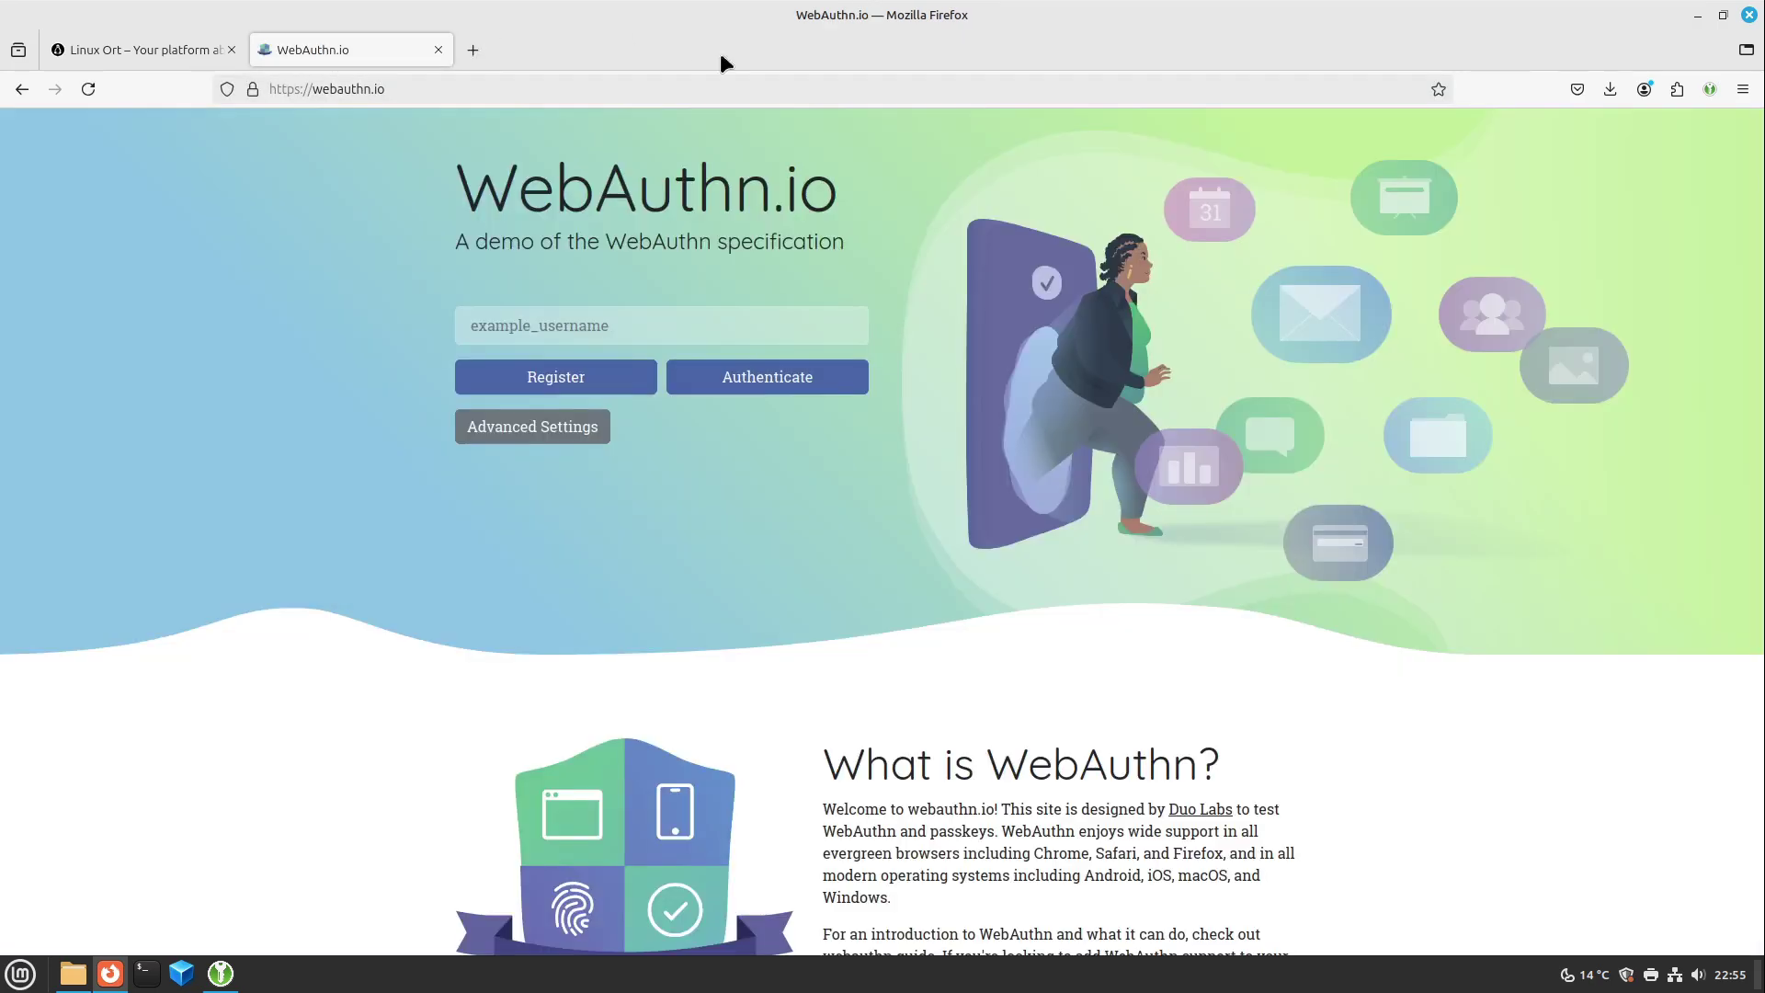
Step: Register a passkey on WebAuthn.io for the username subscribetolinuxort and save it in KeePassXC
click(518, 321)
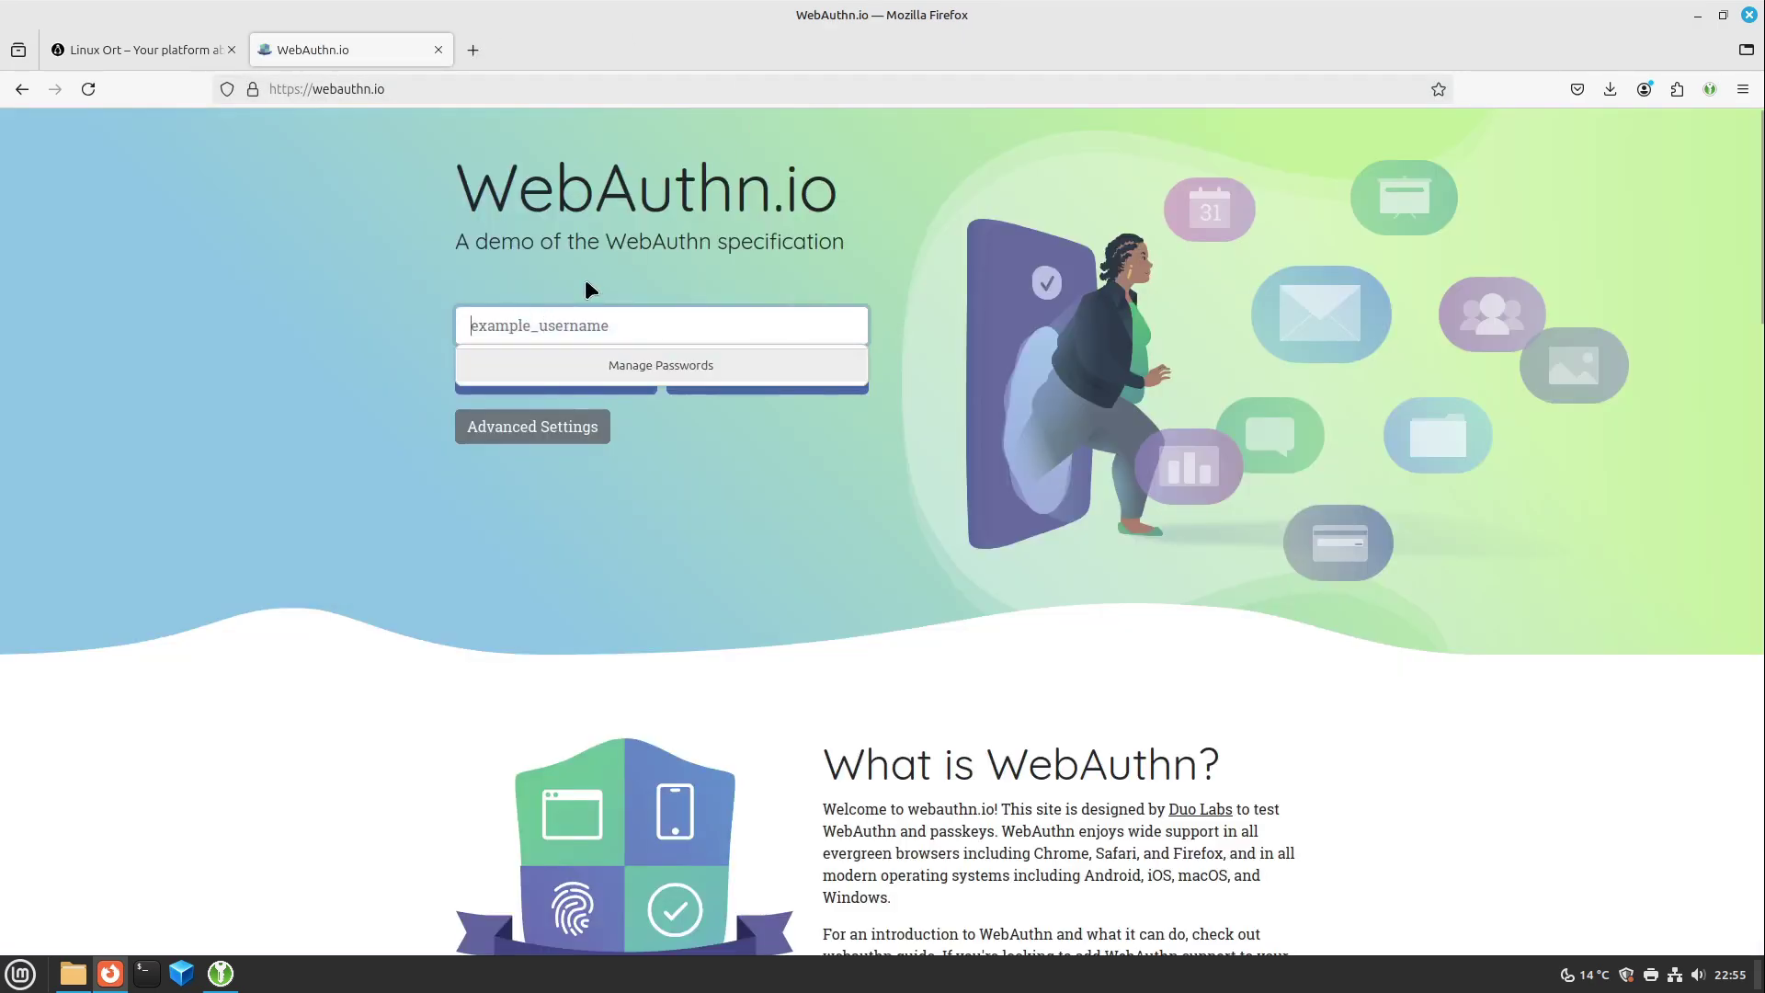
key(ctrl+v)
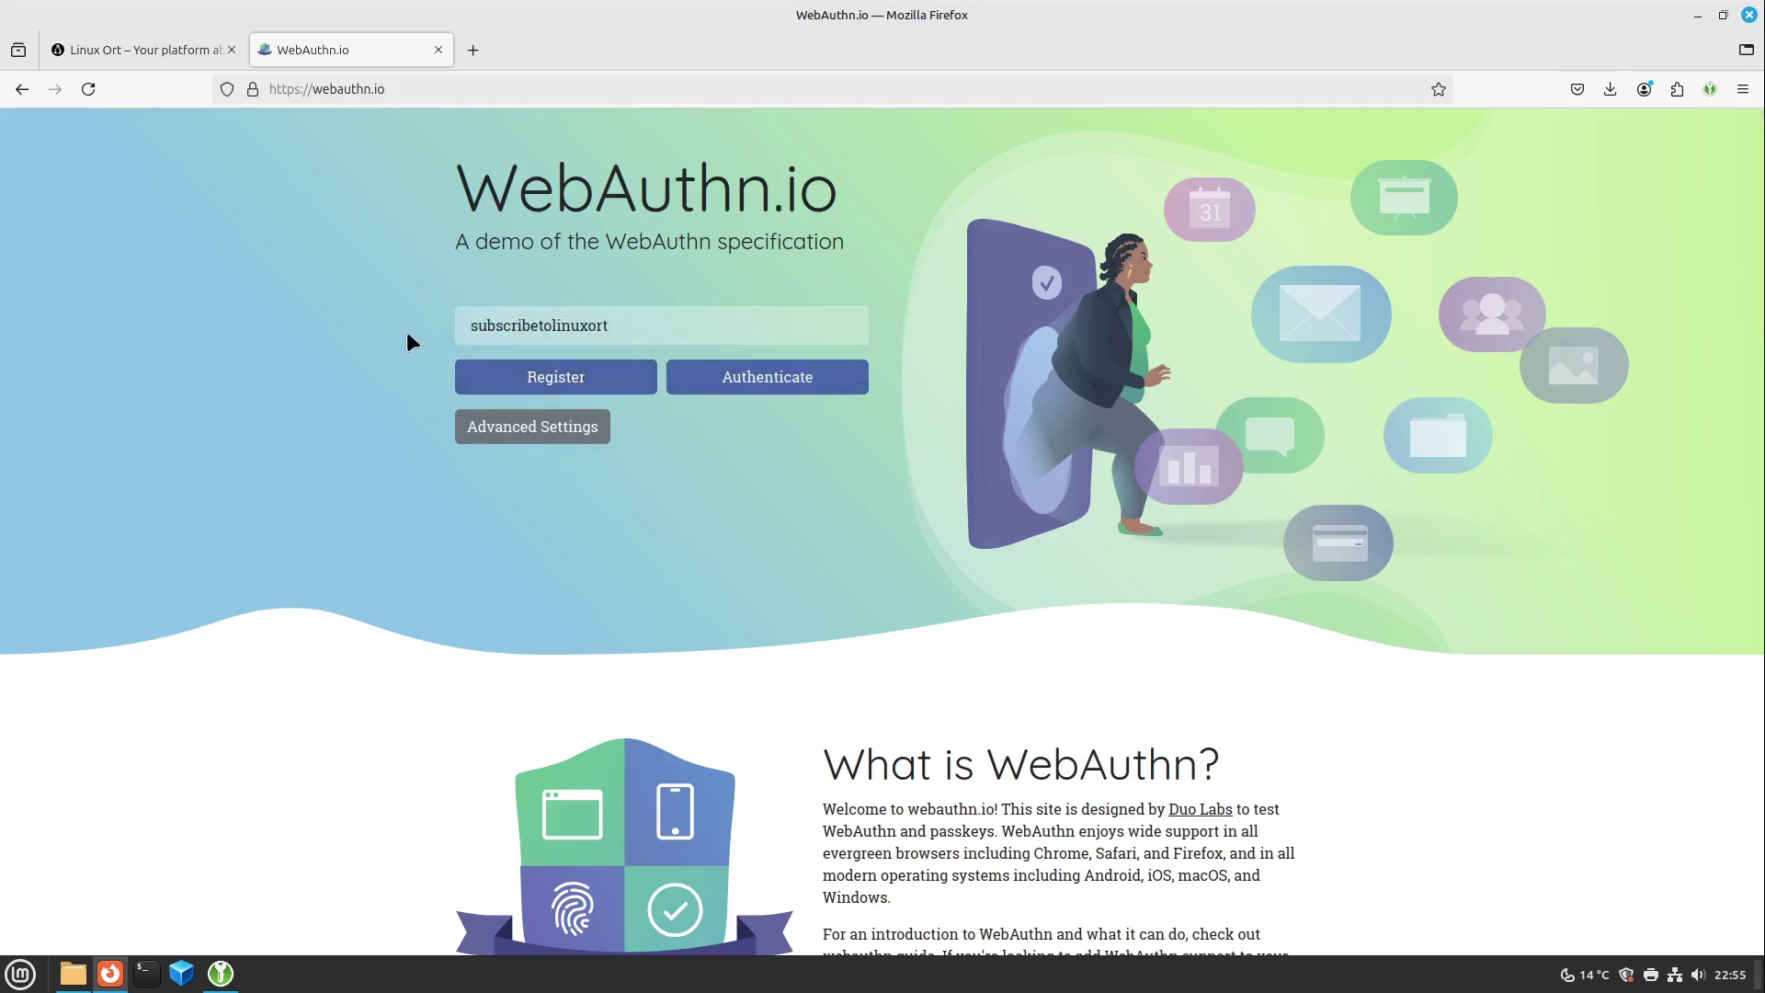
click(533, 382)
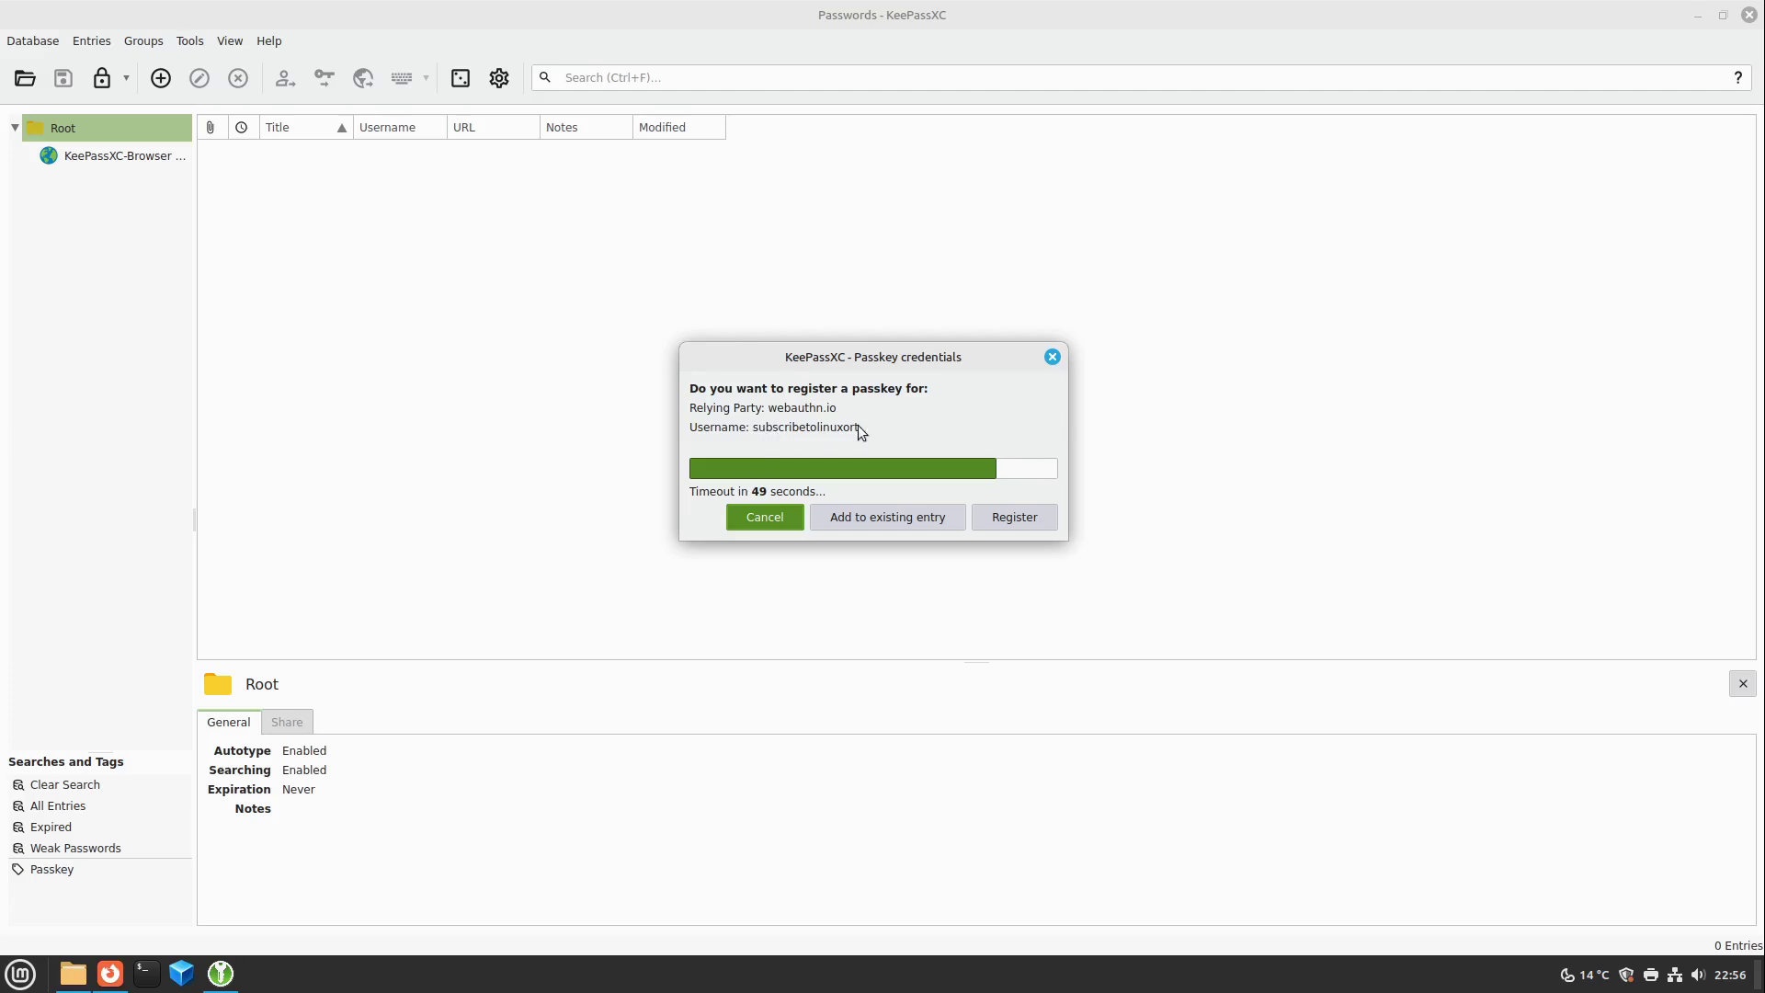
click(1012, 516)
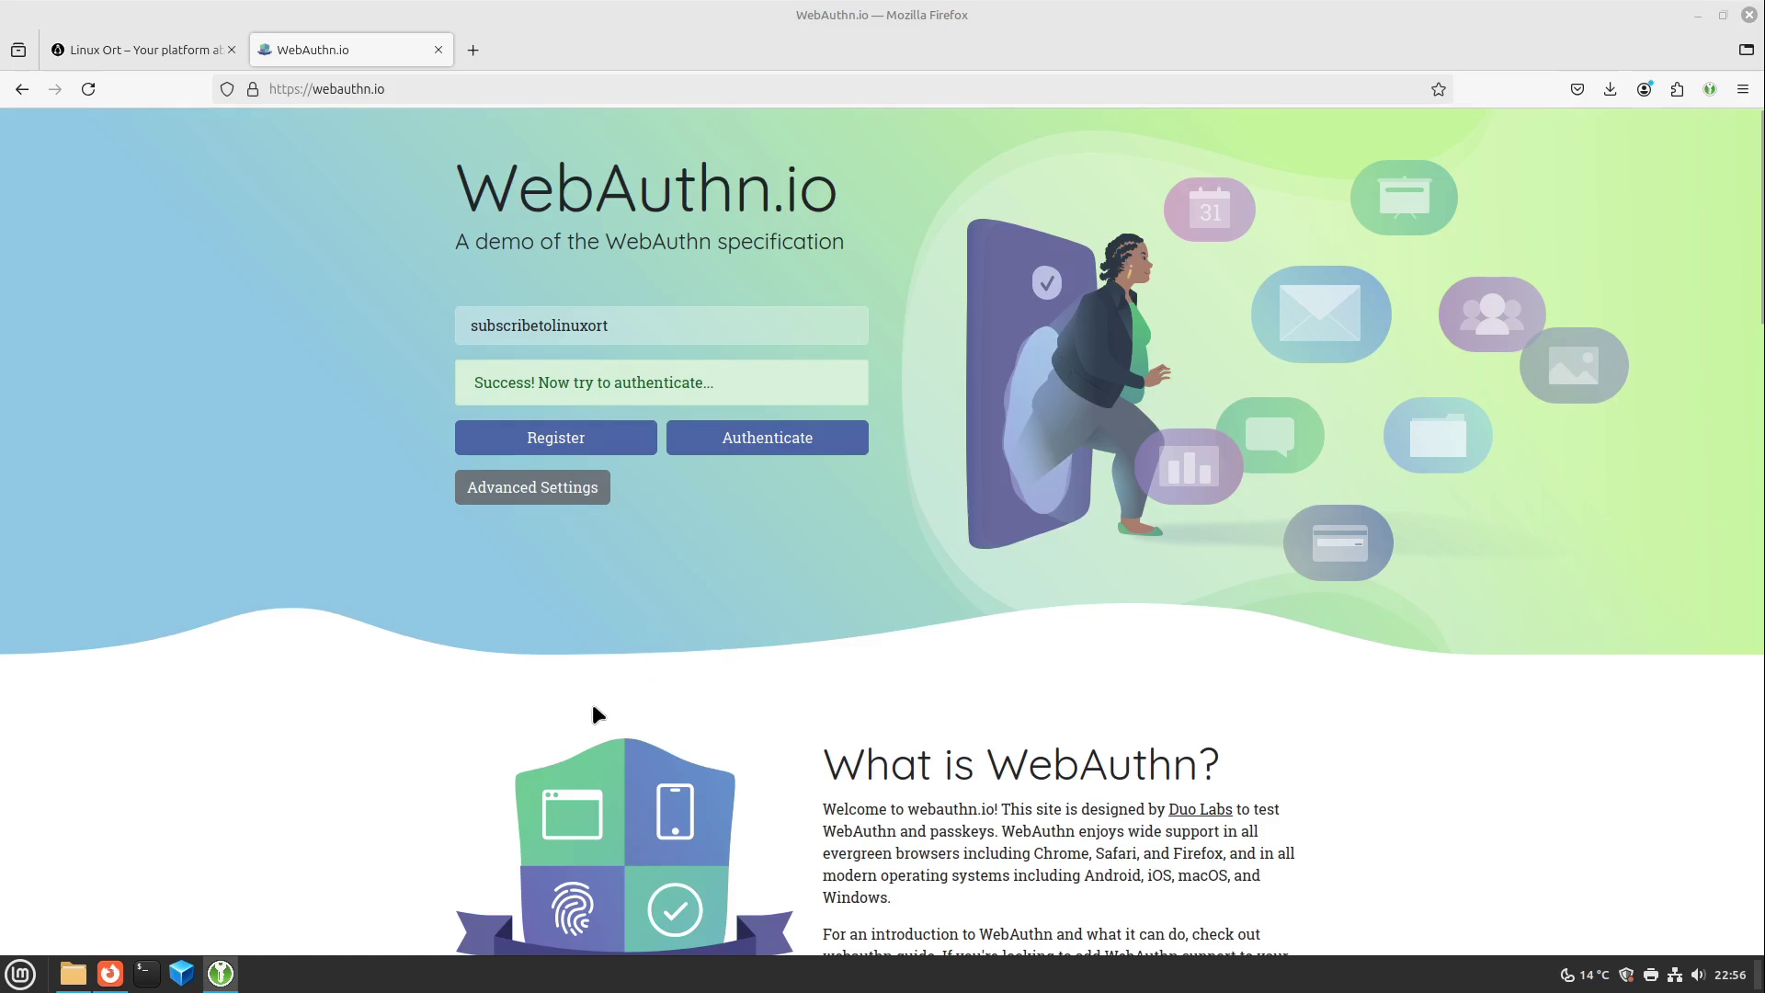
Step: Authenticate on WebAuthn.io with the subscribetolinuxort passkey from KeePassXC and look through the logged-in page
click(773, 448)
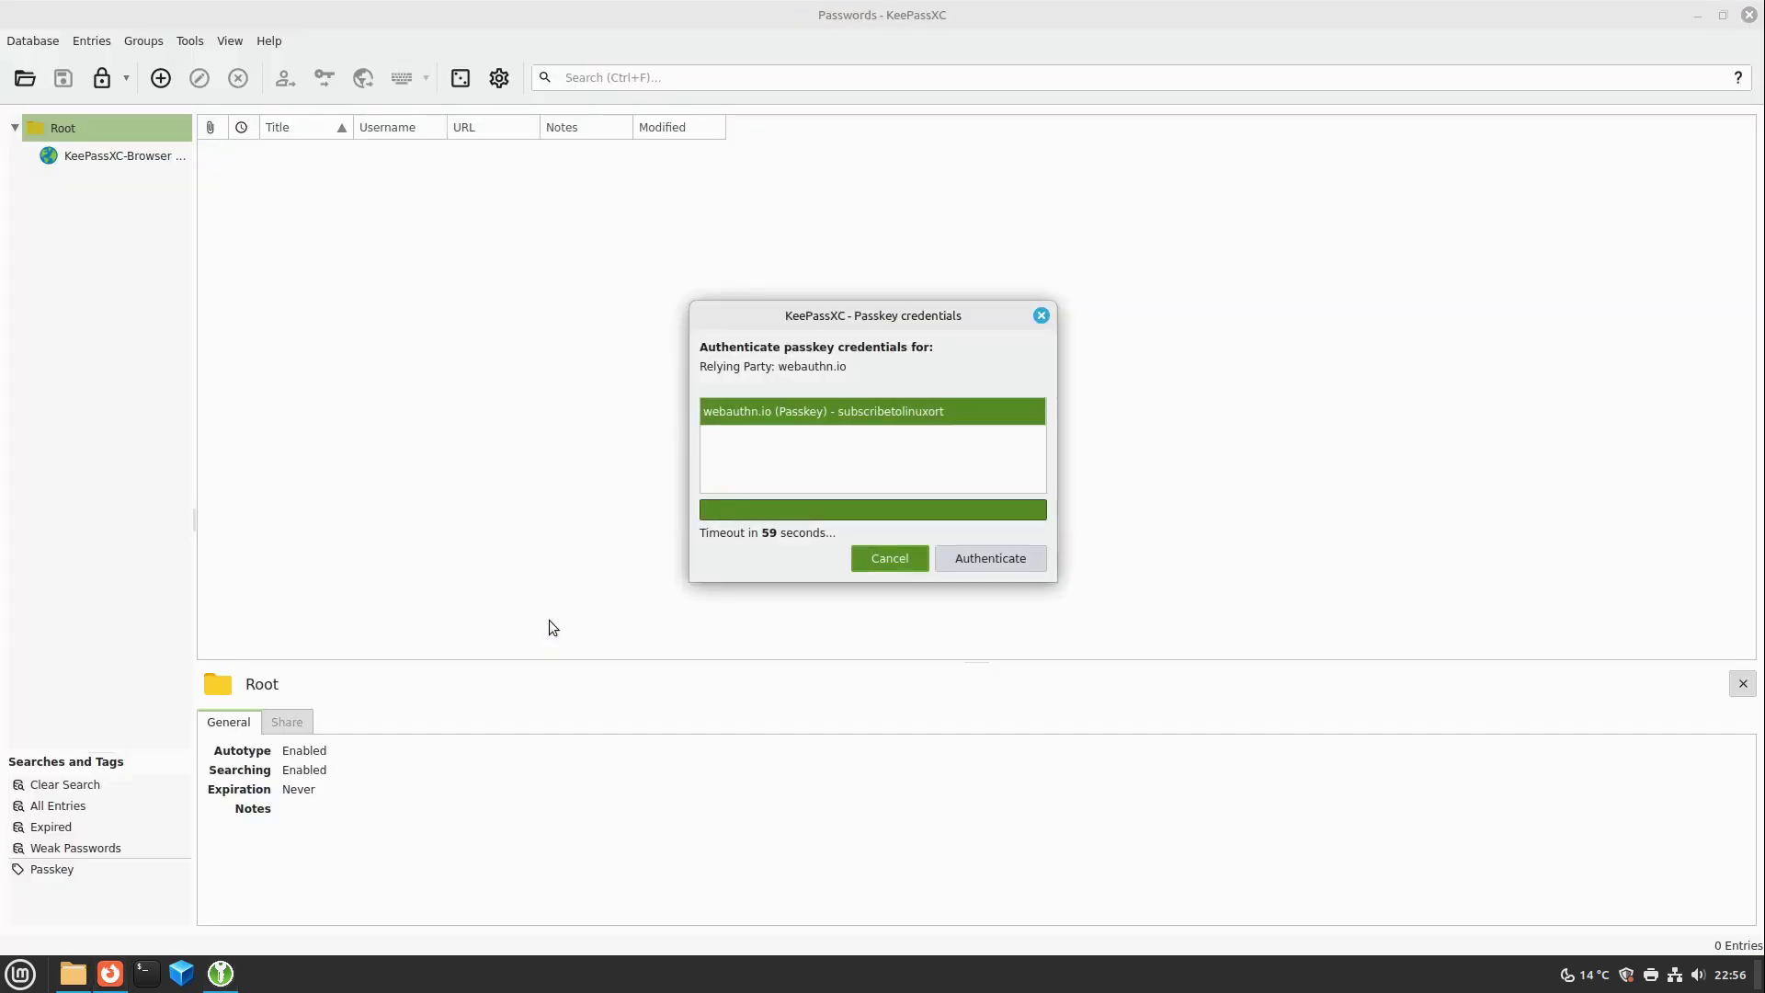
click(1014, 560)
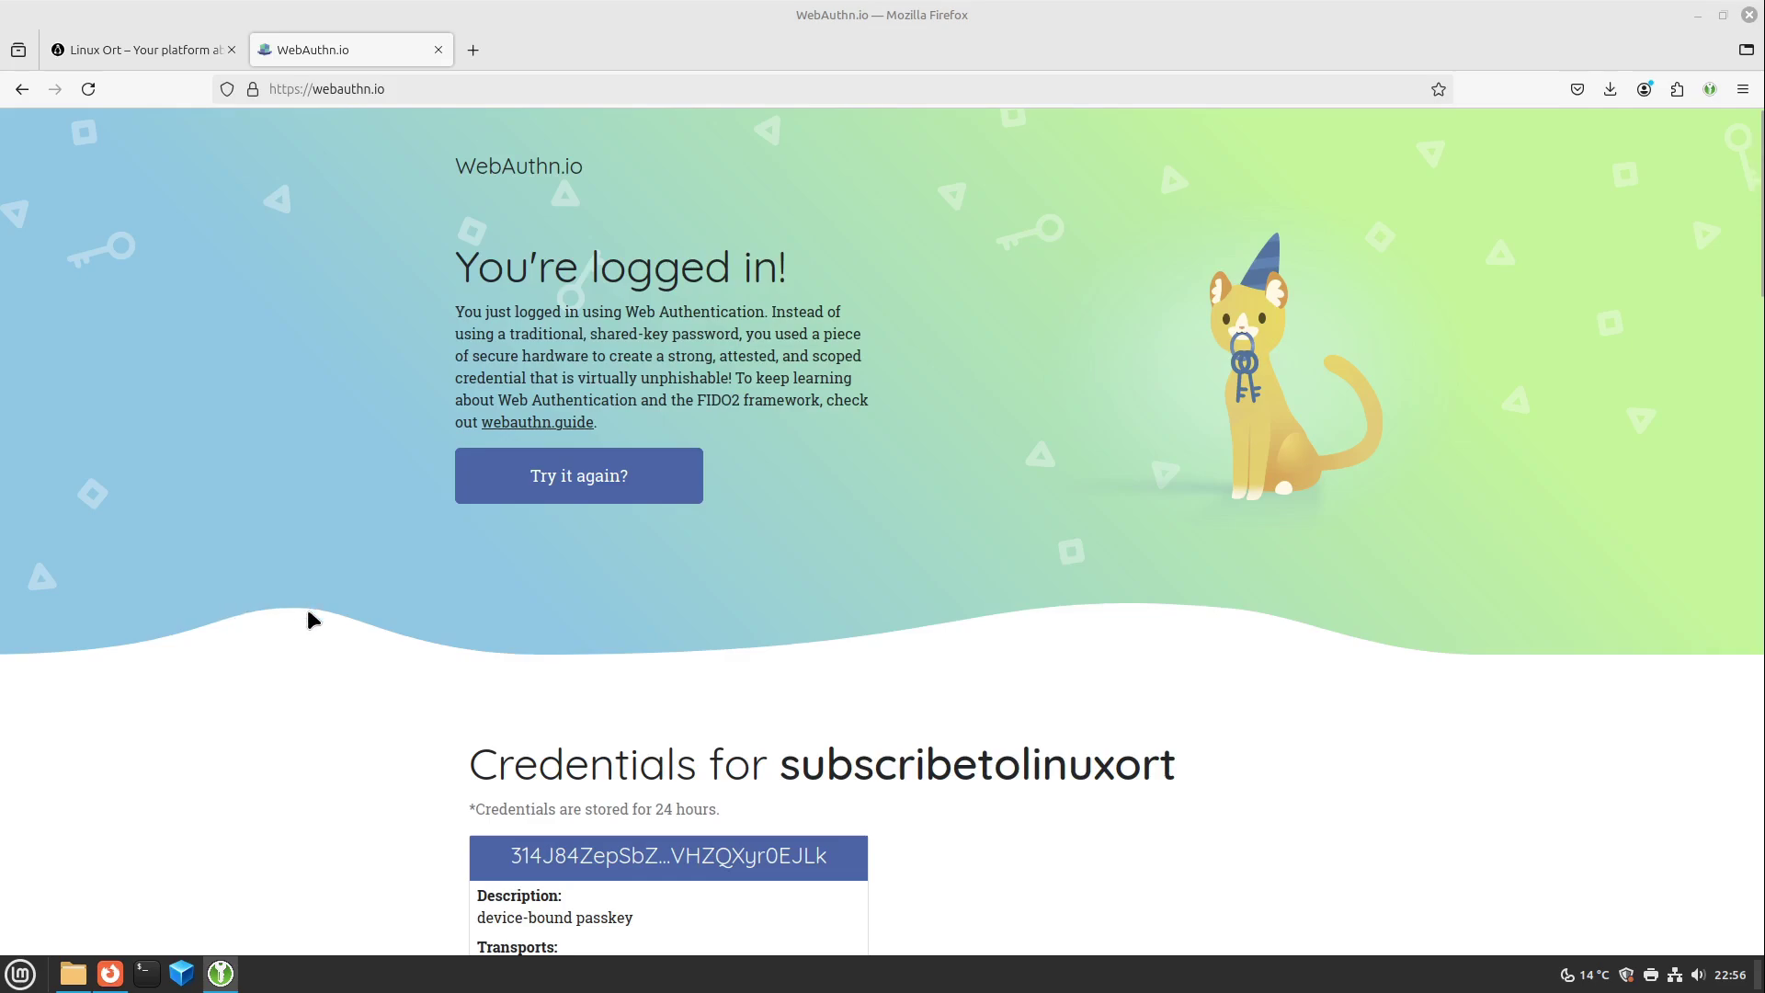
scroll(267, 577, down, 12)
scroll(266, 572, down, 15)
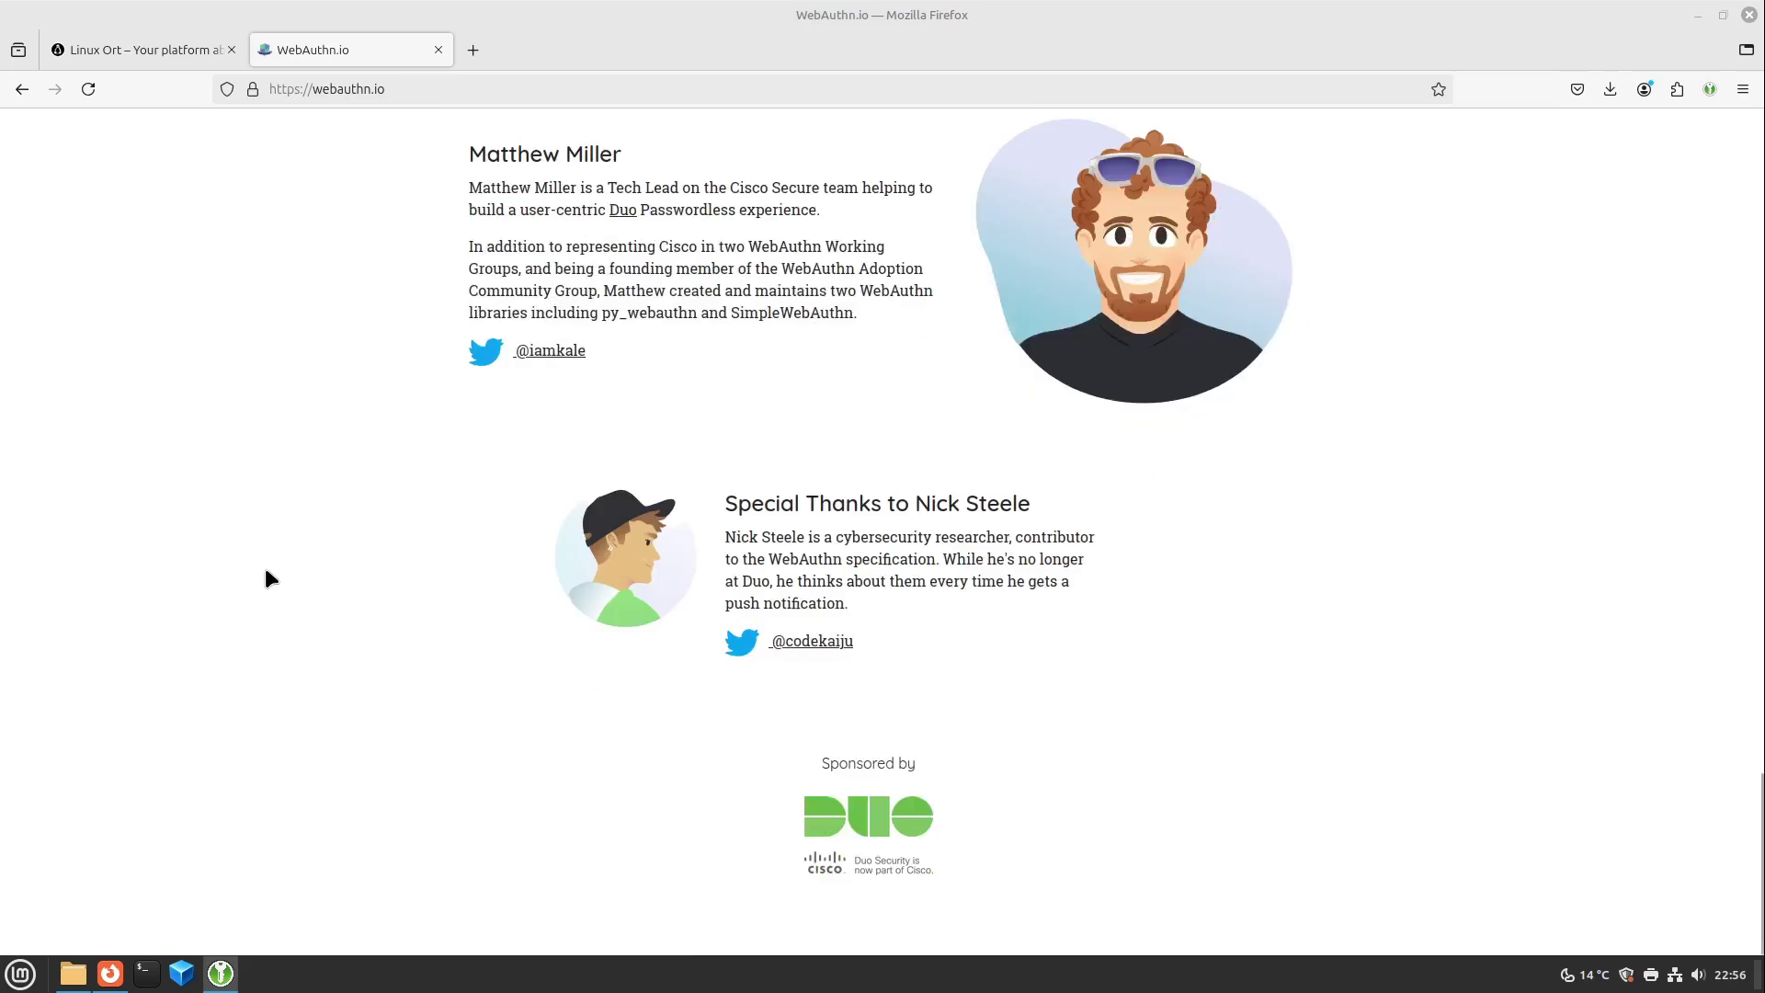
scroll(266, 572, up, 20)
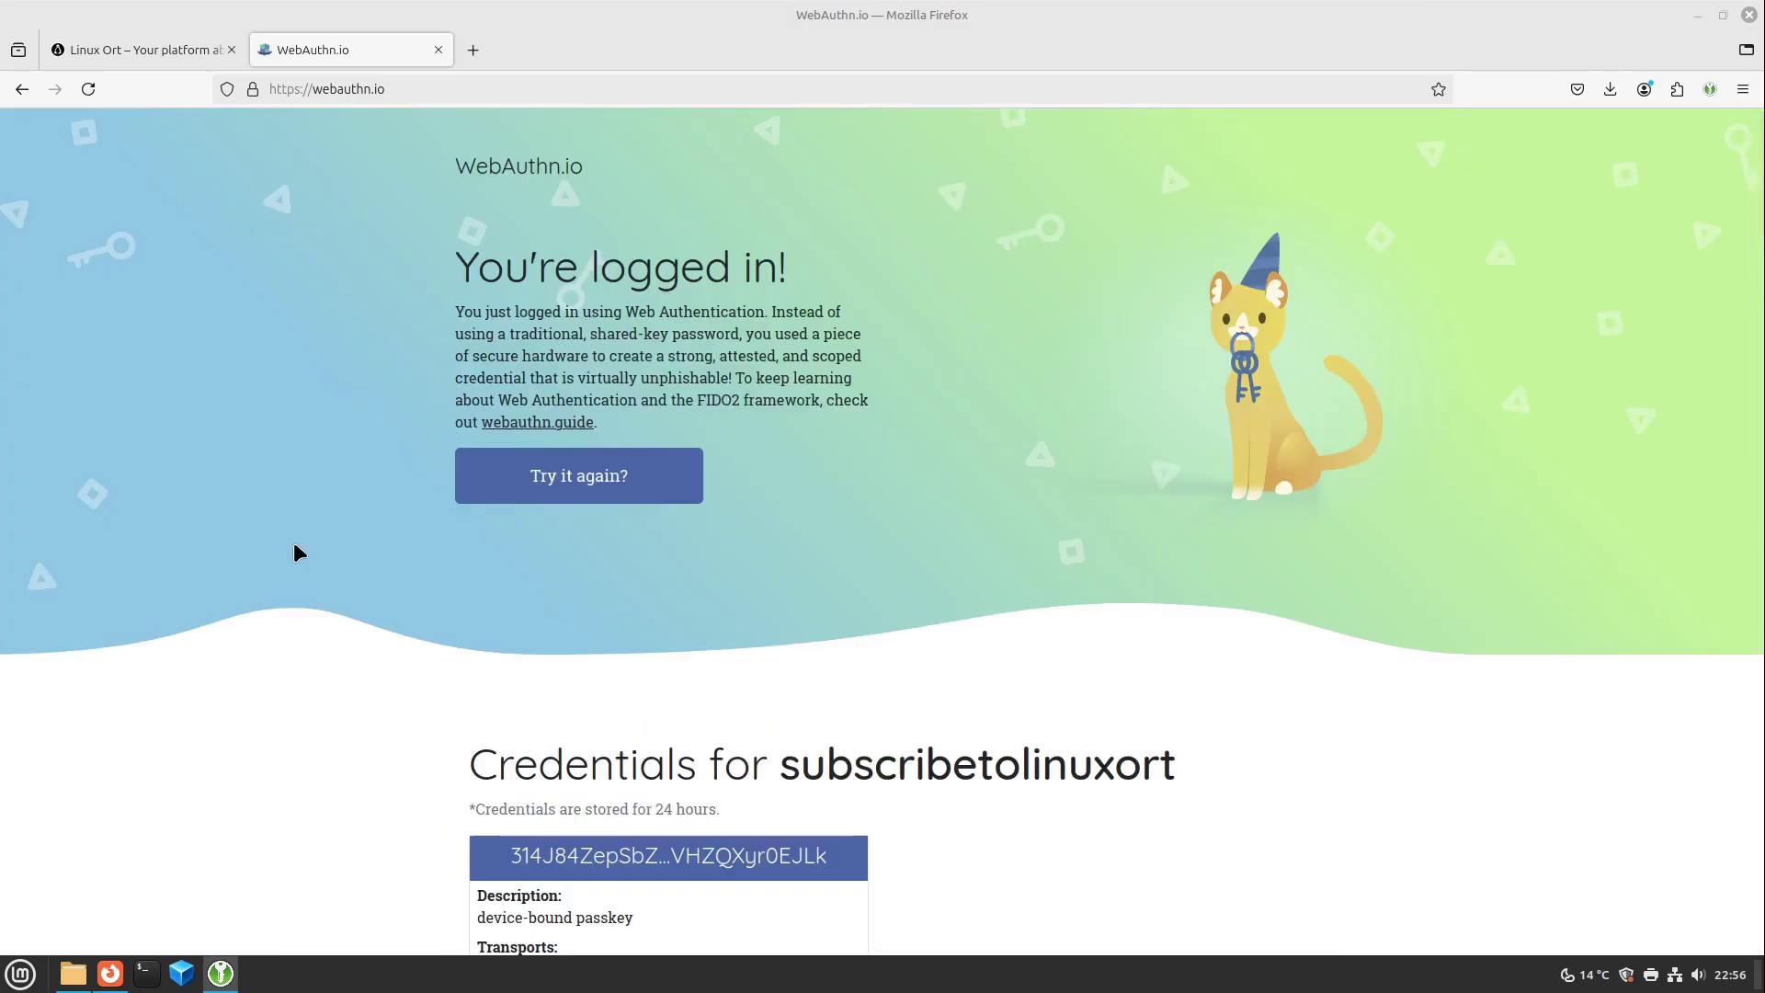